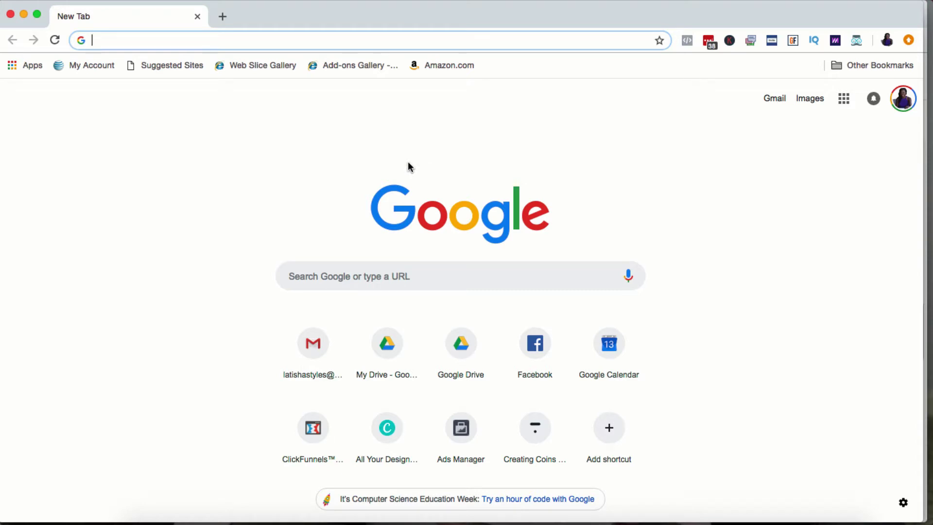
- Open app.clickfunnels.com/funnels and start a classic-builder funnel with the Host Webinar goal and the Live Webinar type
type("app.clickfunnels.com/funnels")
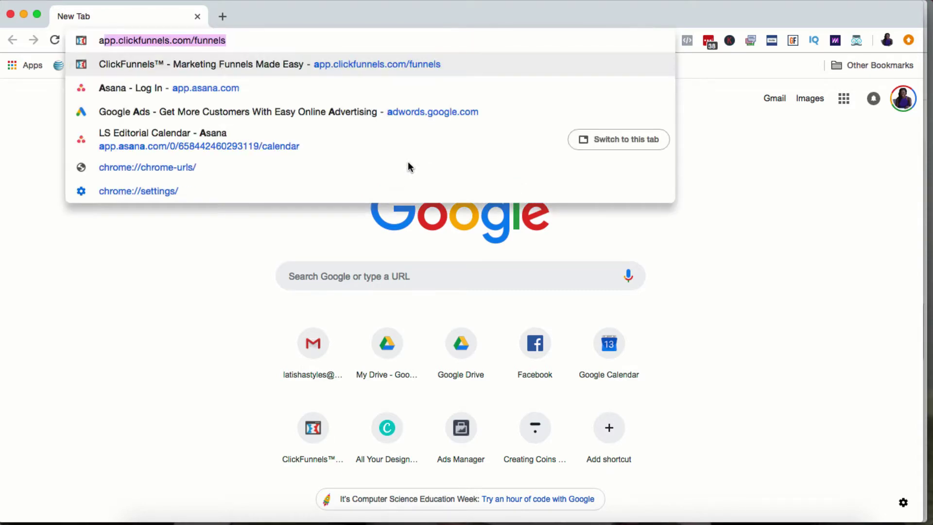
key("Return")
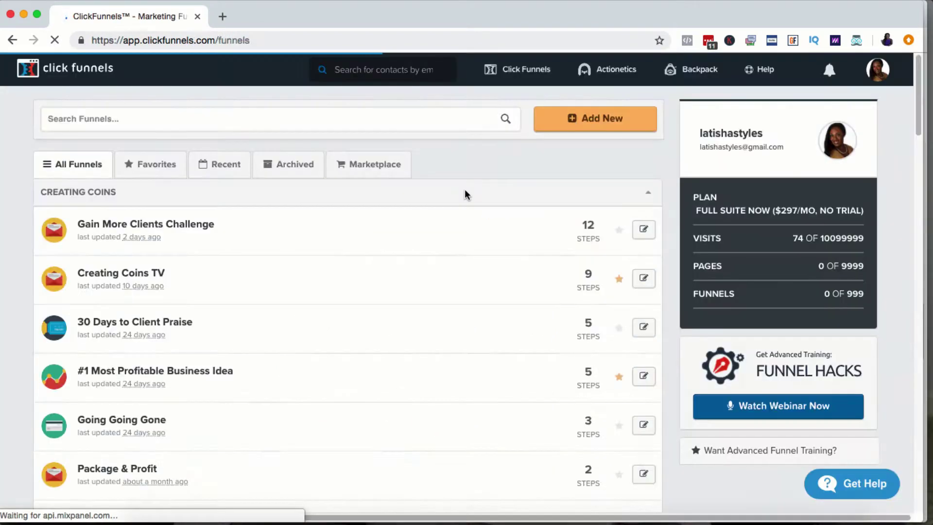
left_click(589, 116)
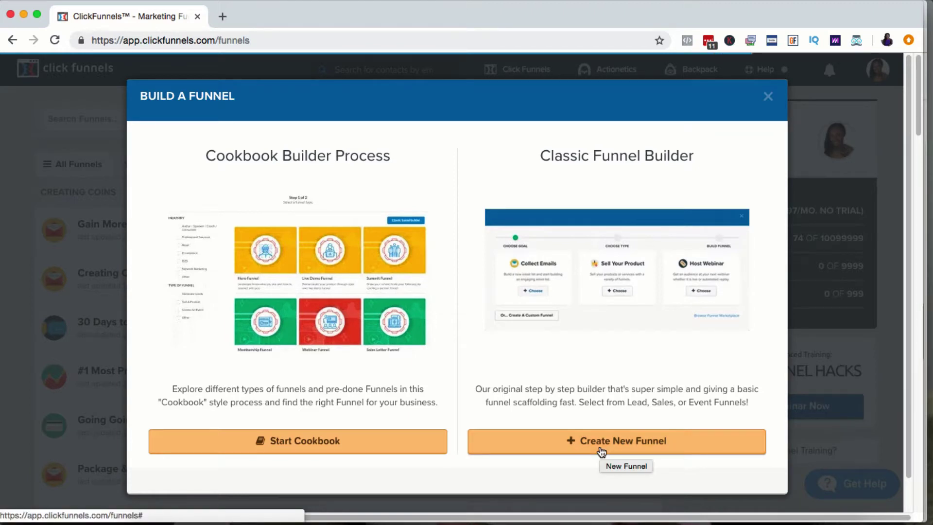
left_click(602, 451)
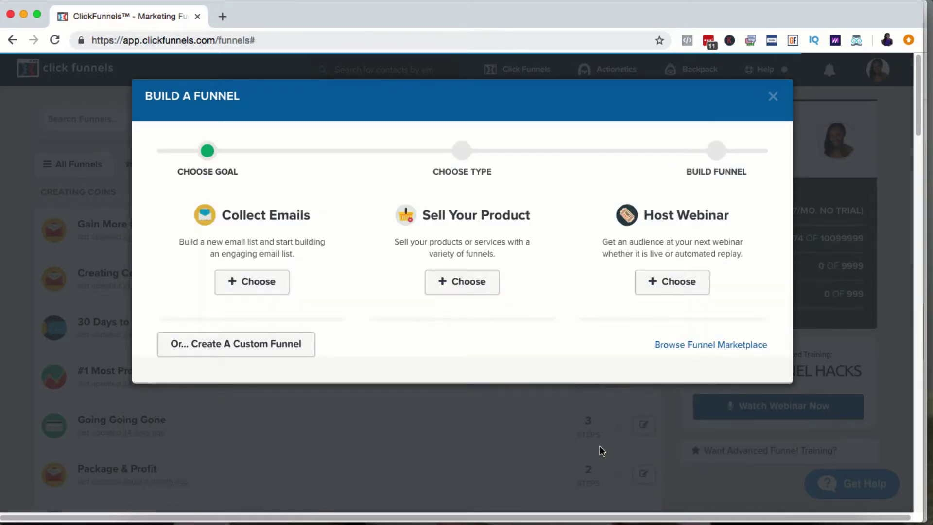
left_click(674, 284)
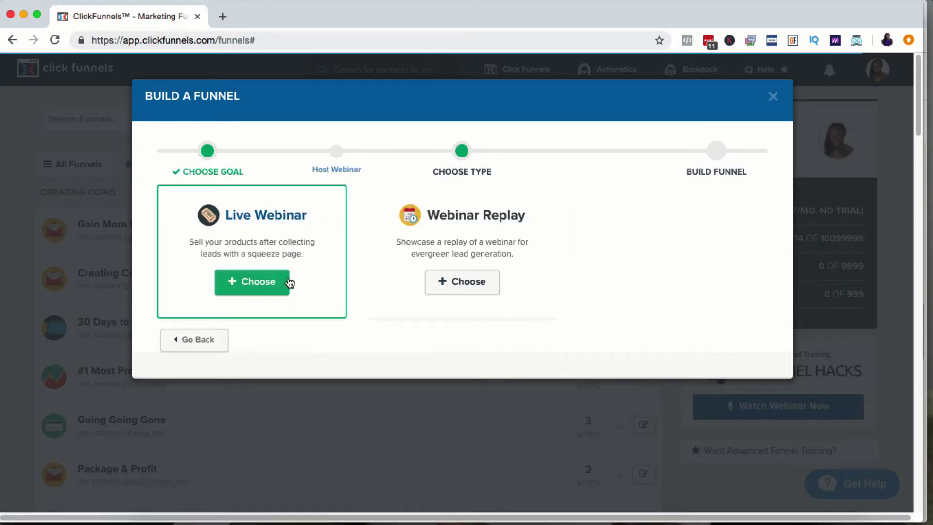
left_click(260, 286)
- Name the new funnel "Live Webinar December 3rd" and assign it the existing group tag "shared funnels"
left_click(265, 223)
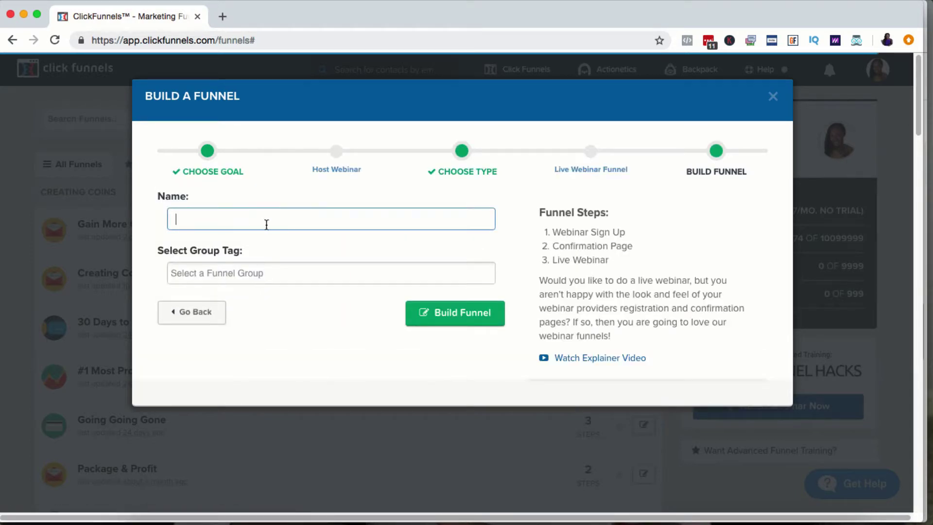
type("Live Webinar December")
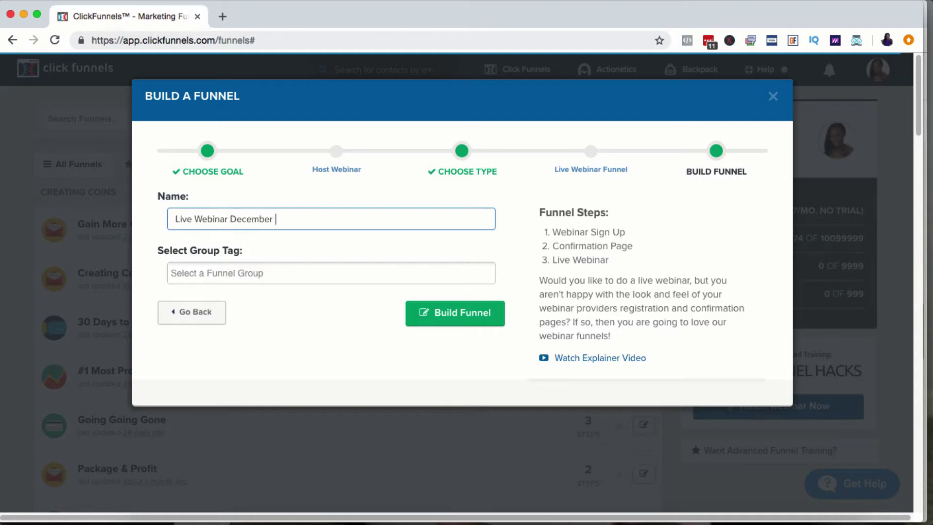
type(" 3rd")
left_click(316, 274)
type("share")
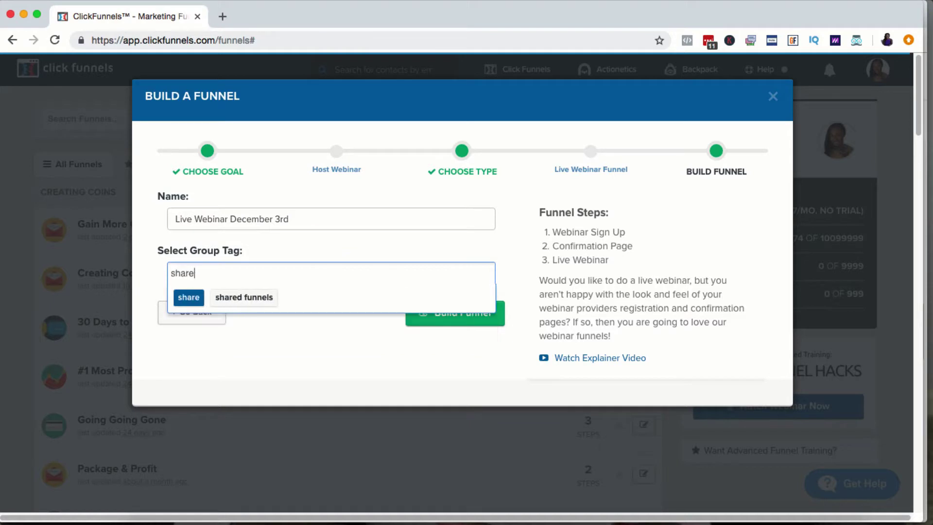
left_click(245, 298)
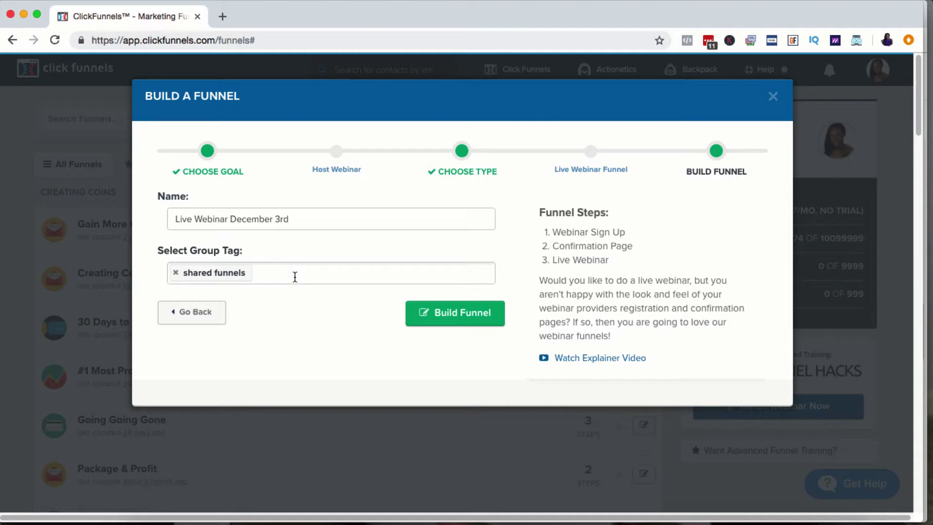
- Replace the new funnel's group tag with "Live Webinar"
left_click(260, 274)
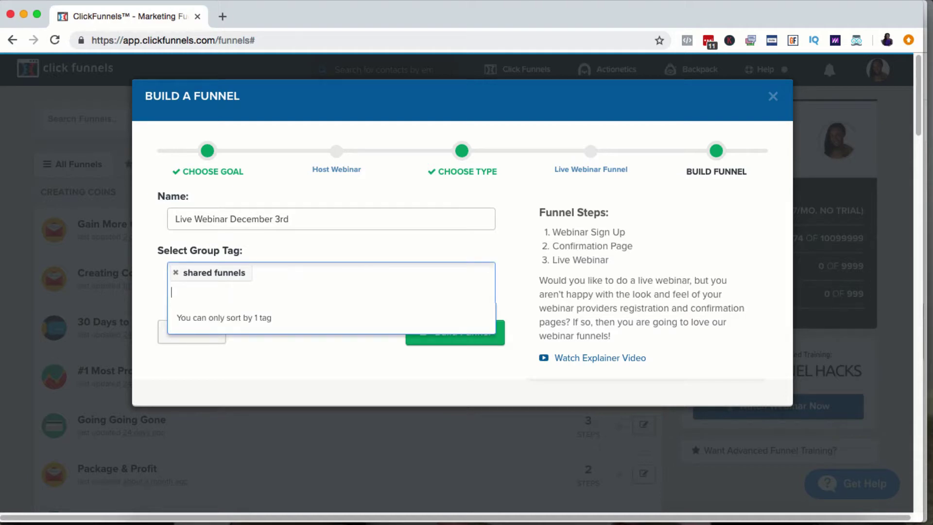
key("BackSpace")
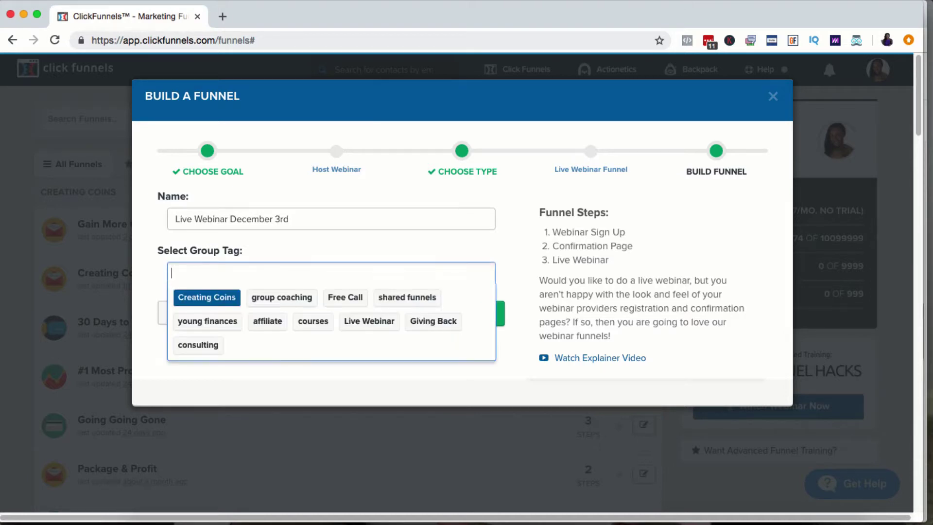
left_click(361, 321)
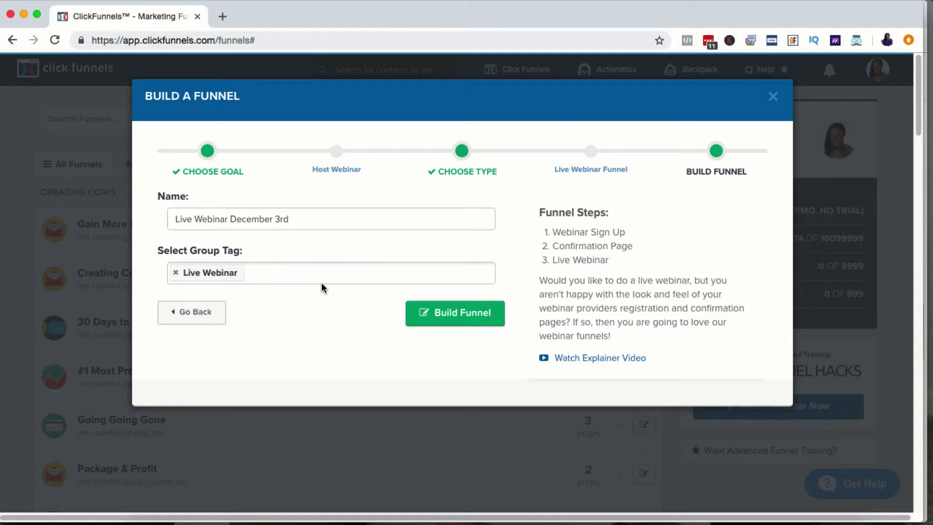
- Set the group tag to "shared funnels" instead and build the funnel
key("BackSpace")
type("share")
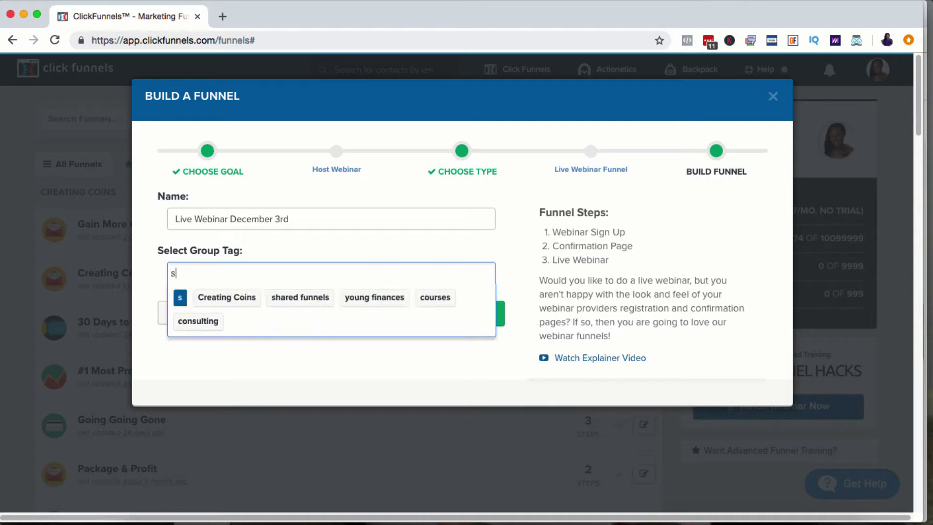
left_click(253, 297)
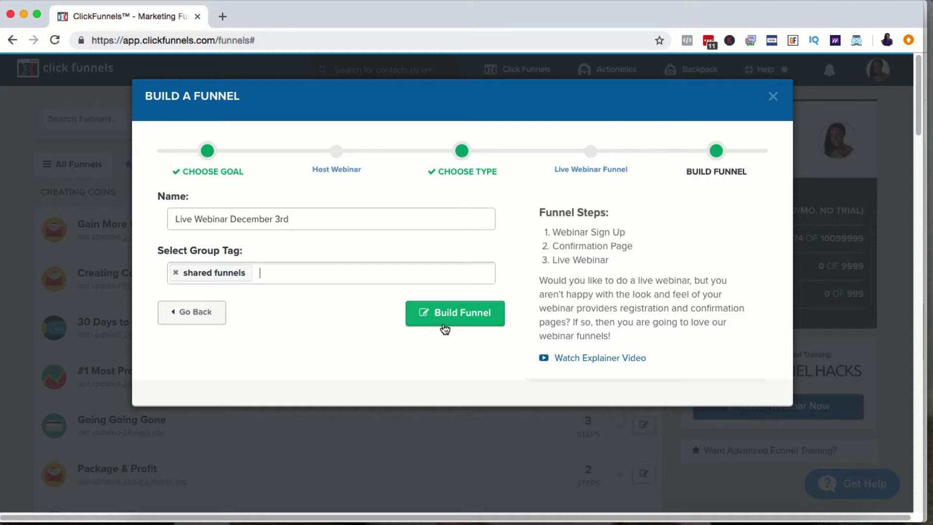
left_click(468, 316)
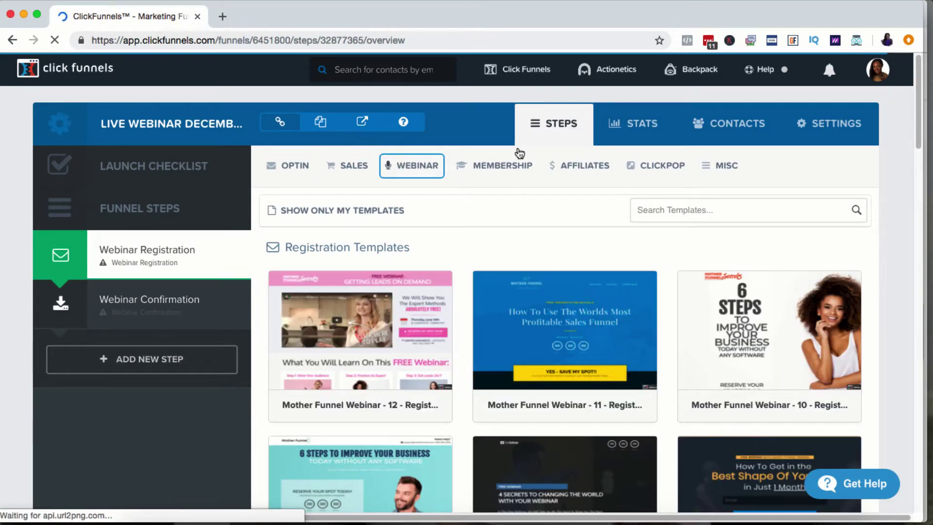
- Open the funnel's settings and review the available domains, leaving the domain blank
left_click(822, 129)
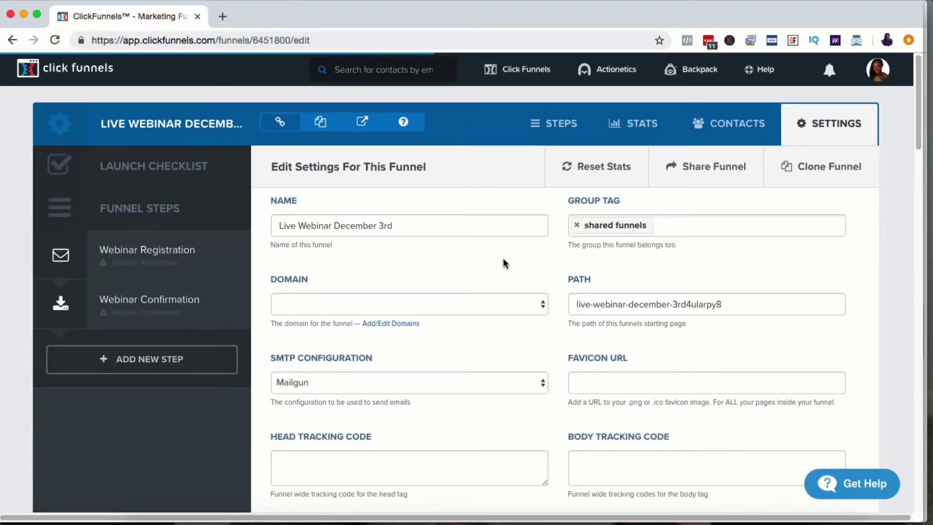
left_click(398, 306)
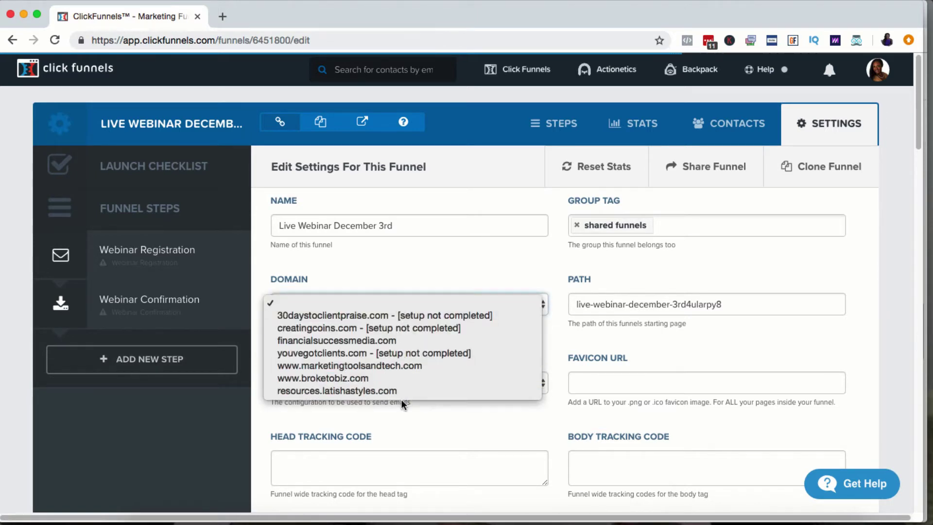
left_click(422, 302)
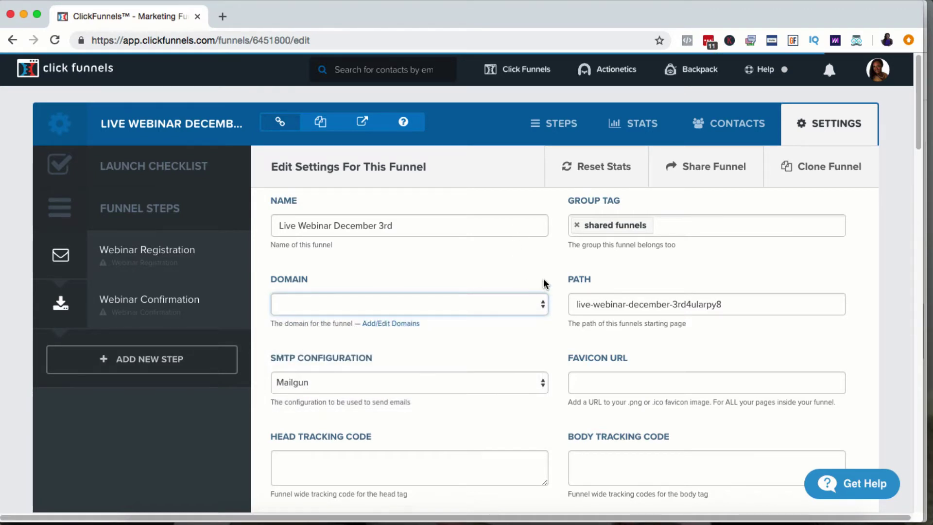
- Replace the funnel's generated path with "live"
left_click(578, 304)
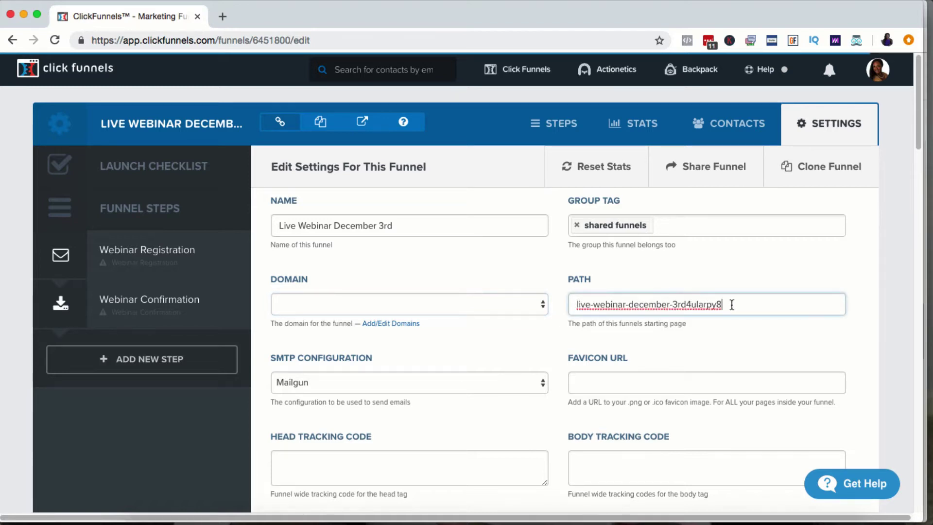
left_click_drag(729, 304, 579, 304)
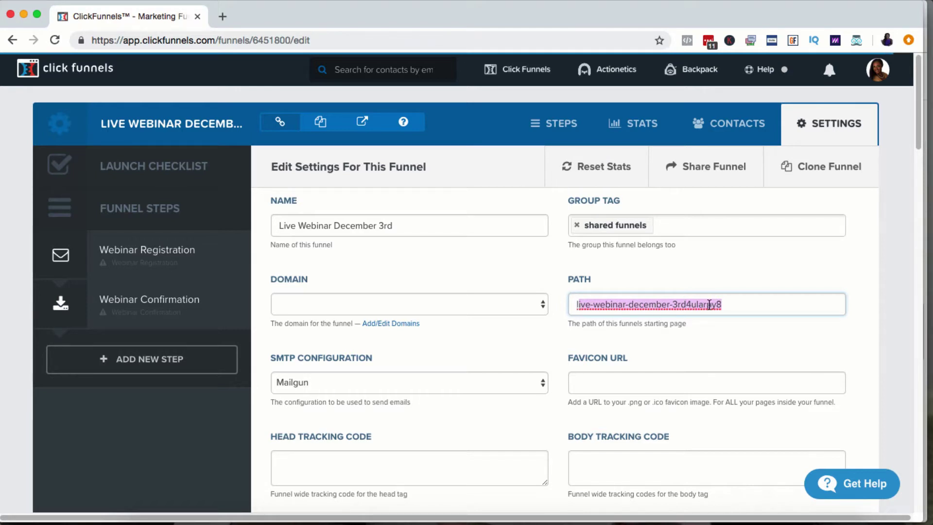
key("BackSpace")
key("BackSpace")
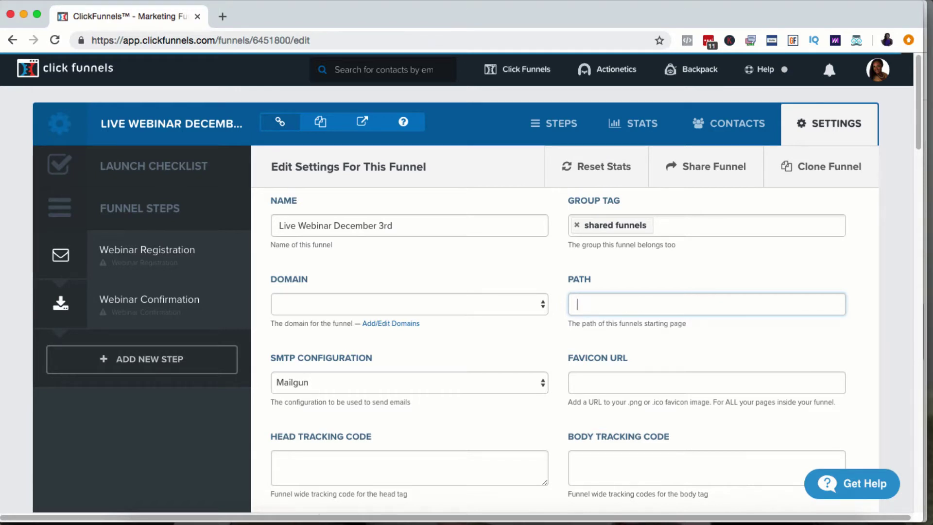
type("live")
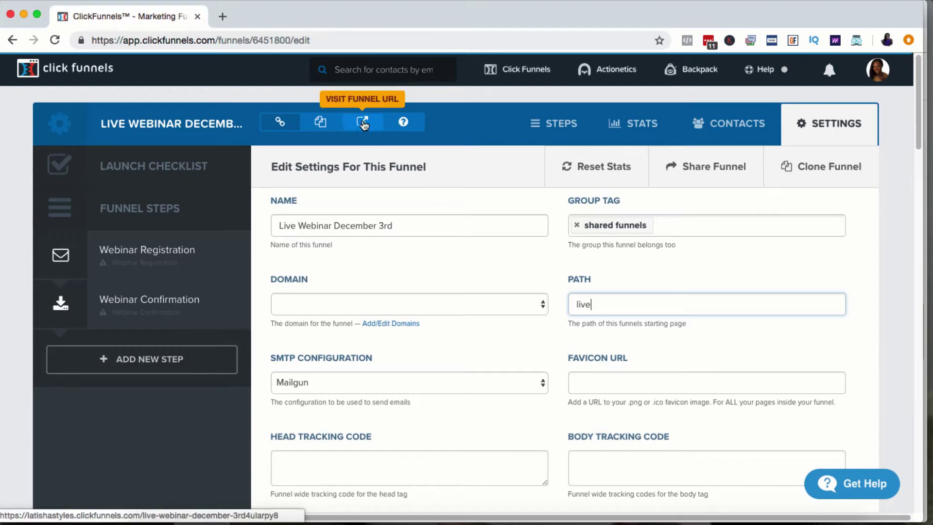
- Visit the funnel's URL in a new tab, examine its path and the placeholder page text, and close the tab
left_click(361, 122)
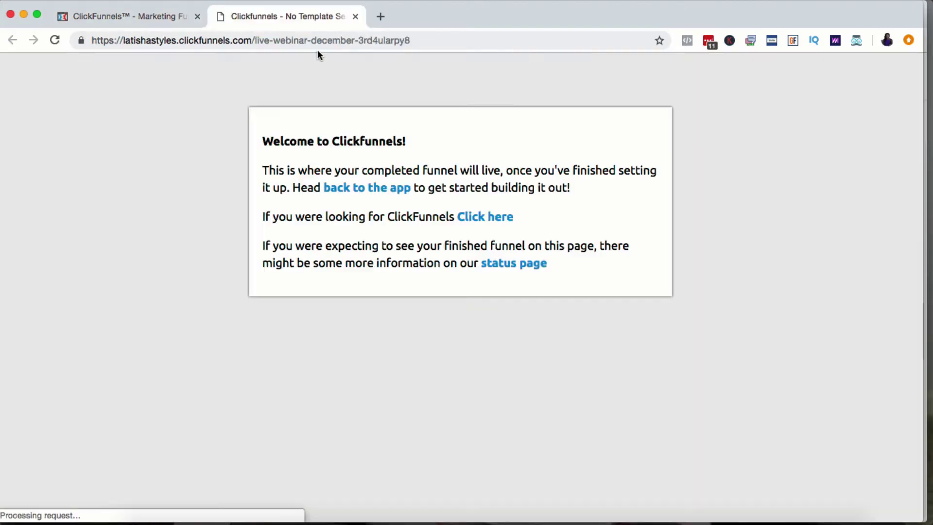
left_click_drag(267, 43, 413, 40)
left_click(385, 41)
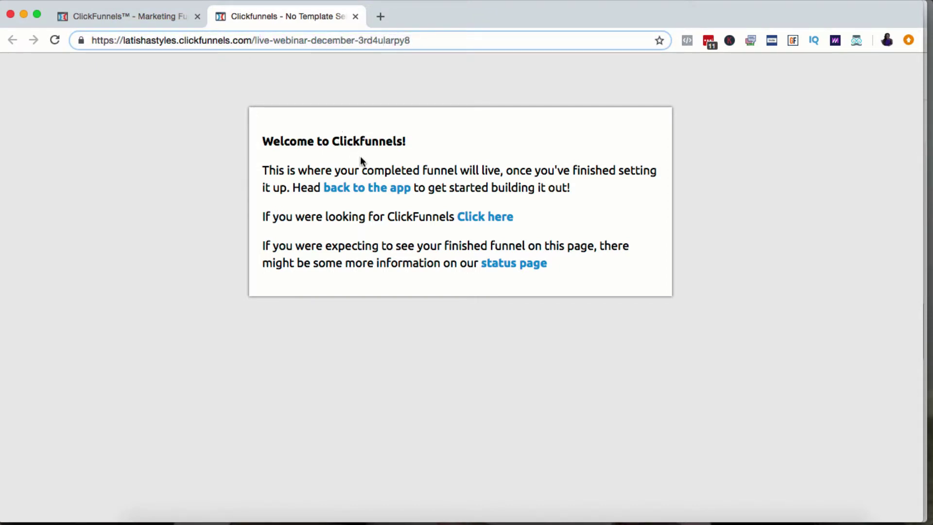
left_click_drag(354, 170, 520, 167)
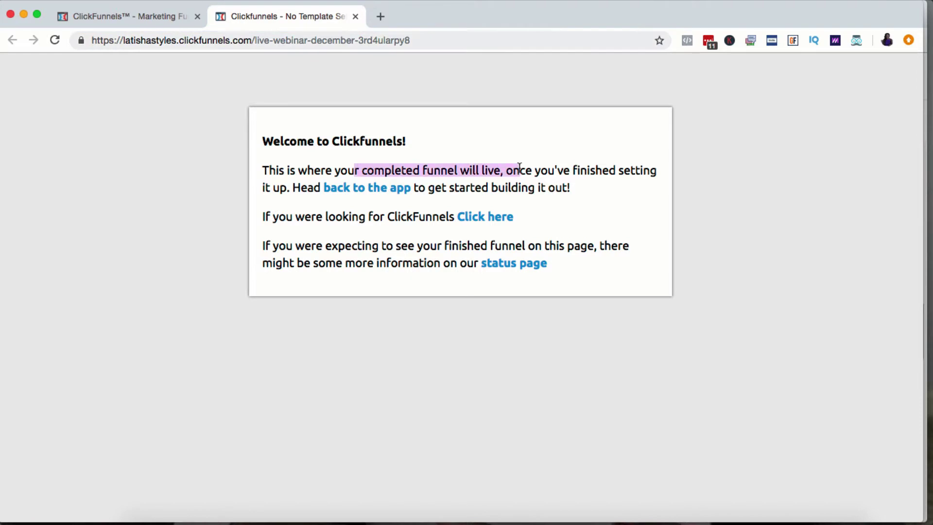
left_click(355, 17)
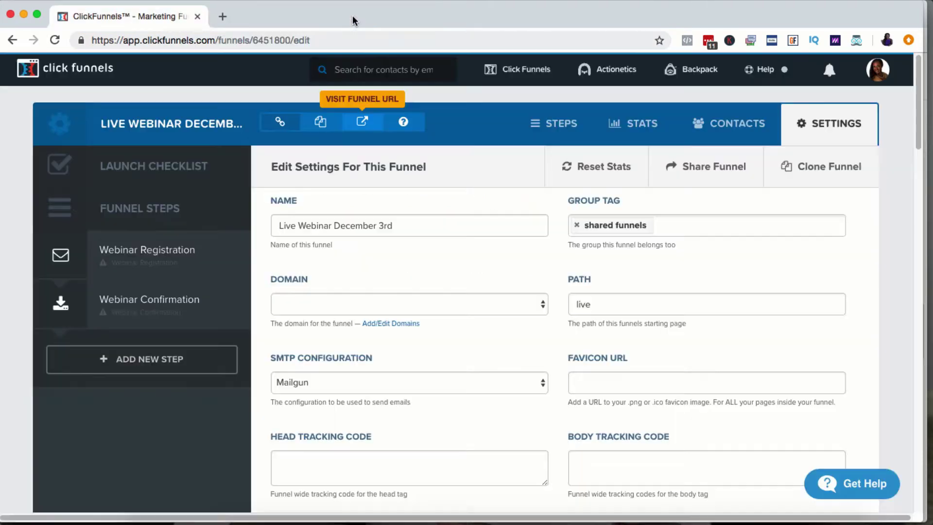
- Extend the funnel's path to "live-dec-3" and save the updated funnel settings
left_click(618, 298)
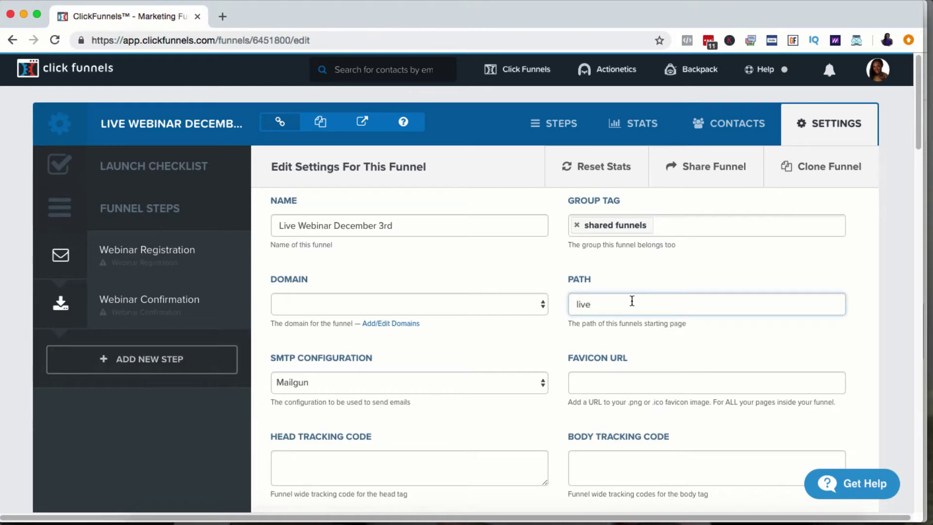
type("-dec-3")
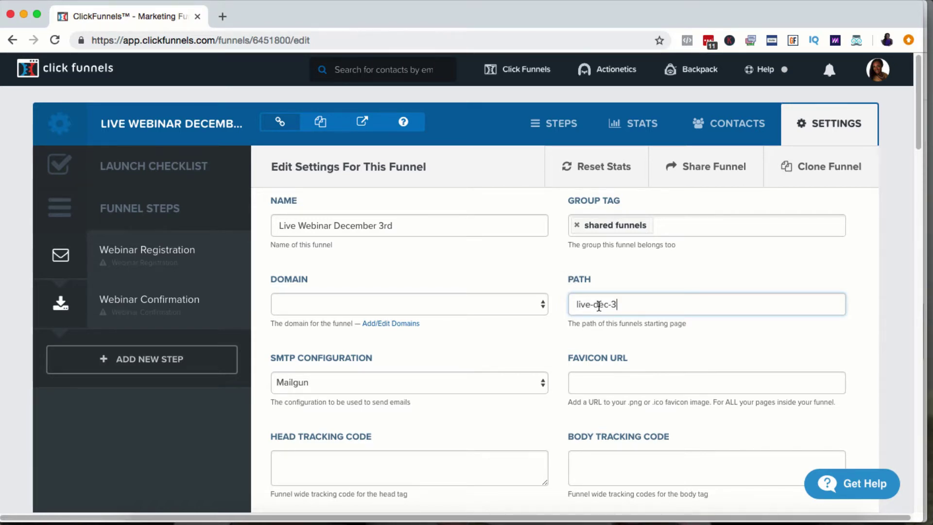
scroll(599, 305, "down", 1)
scroll(505, 318, "down", 2)
scroll(505, 318, "down", 2)
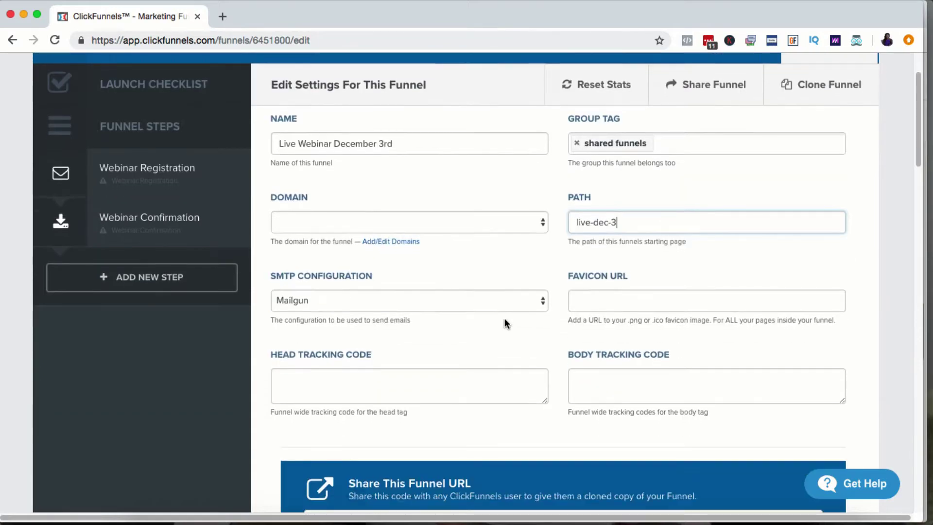
left_click(451, 363)
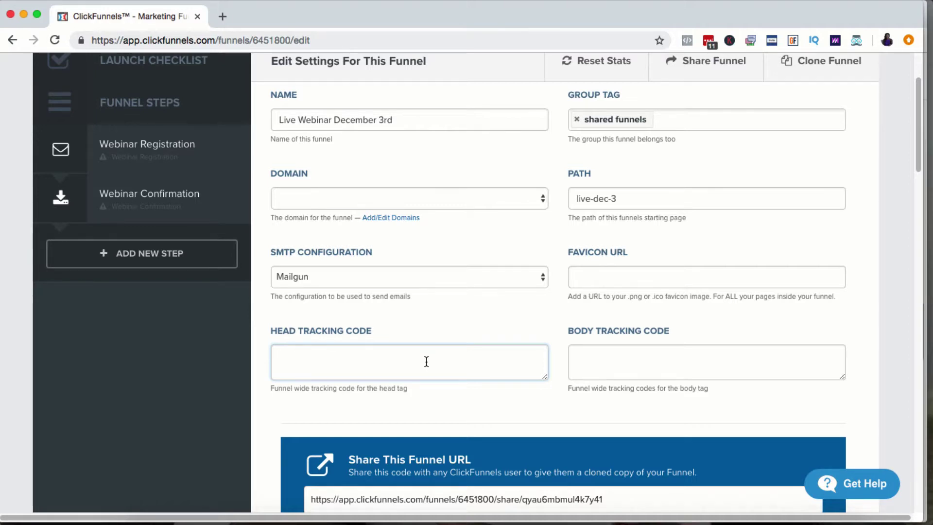
scroll(517, 261, "down", 1)
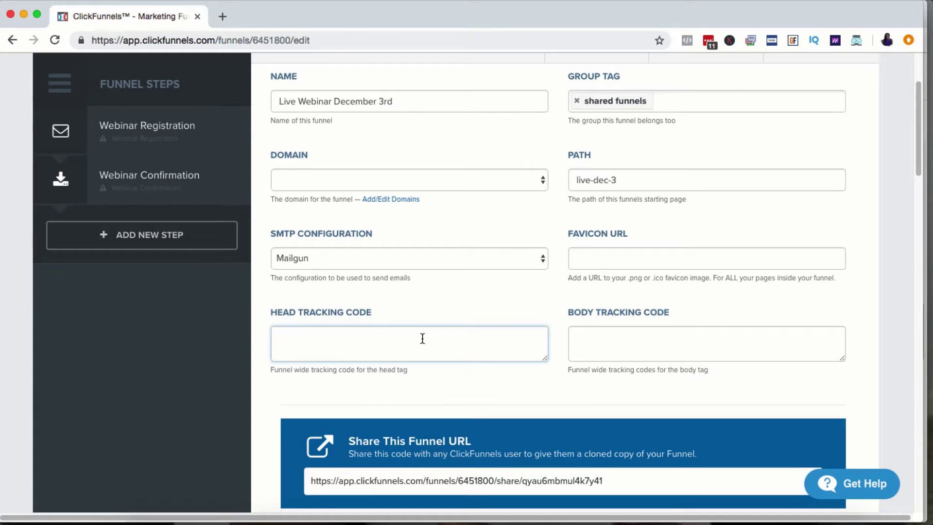
scroll(547, 221, "down", 15)
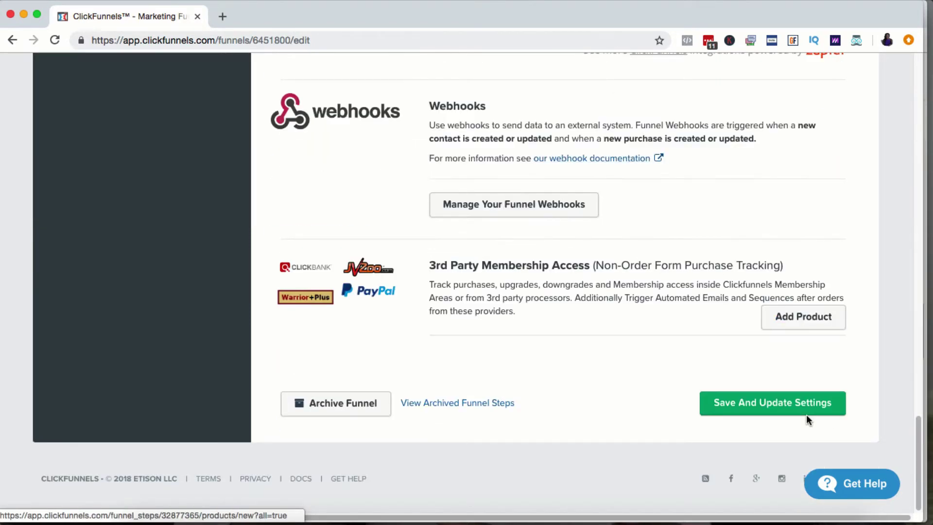
left_click(802, 403)
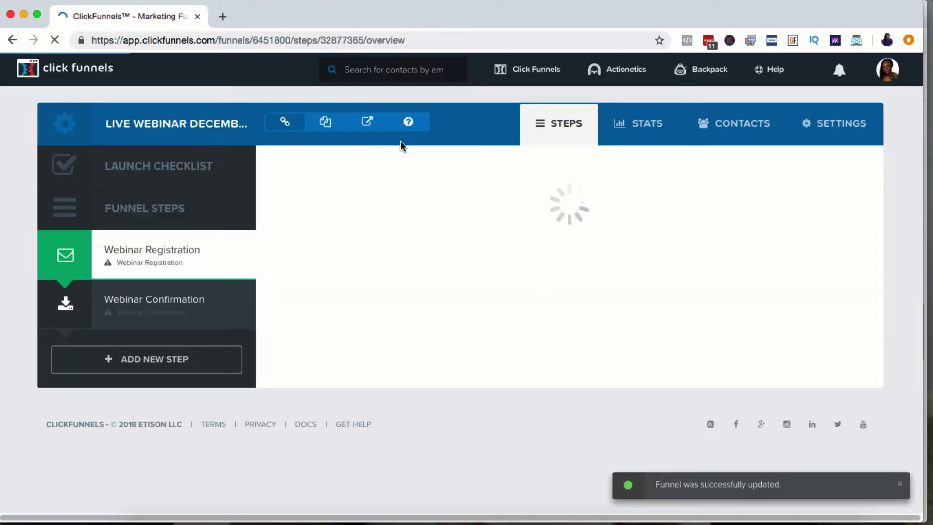
- Visit the funnel's URL again to check its updated path, and close that tab
left_click(363, 124)
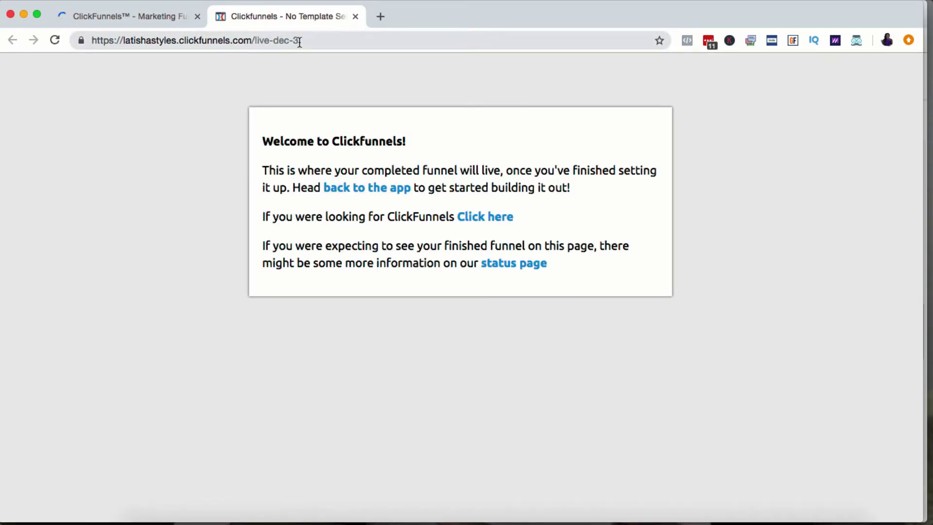
left_click(355, 17)
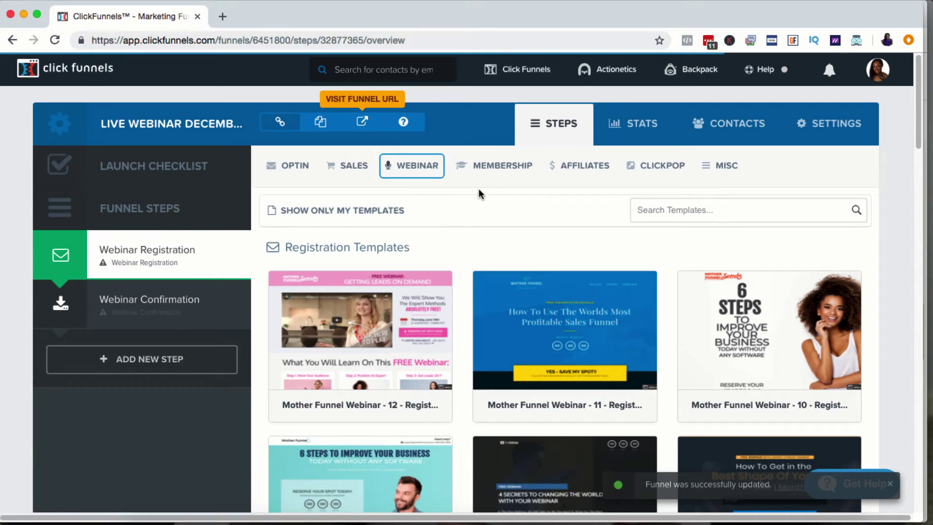
- Preview the Mother Funnel Webinar - 12 registration template, examine its headline and date text, and open and close its sign-up pop-up
scroll(480, 194, "down", 3)
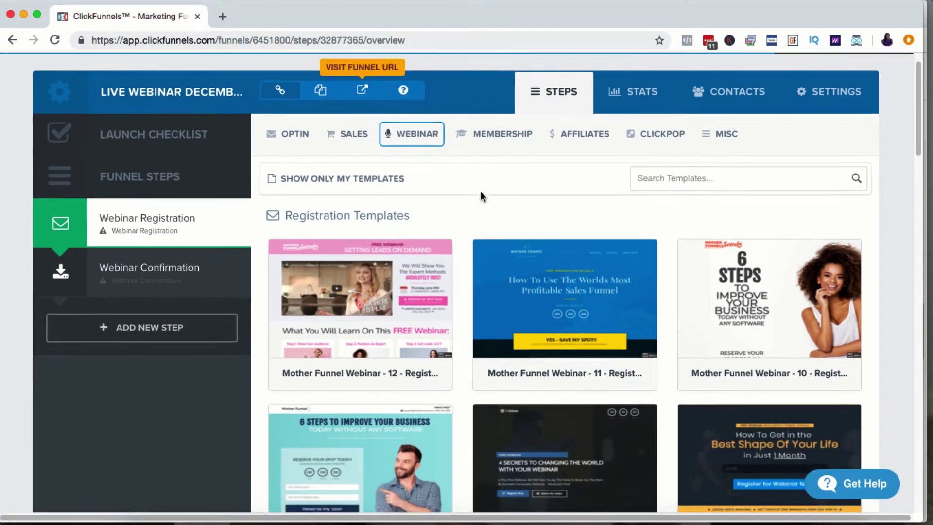
scroll(481, 194, "down", 3)
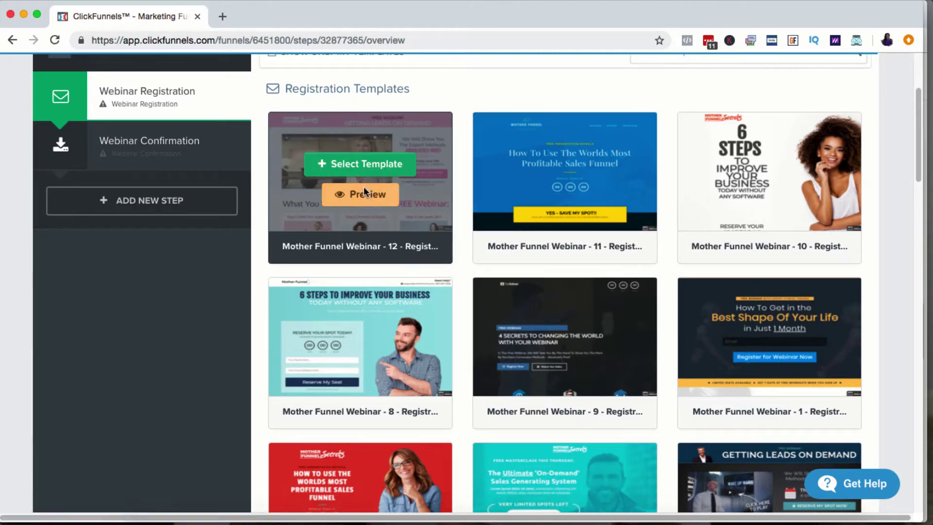
left_click(367, 194)
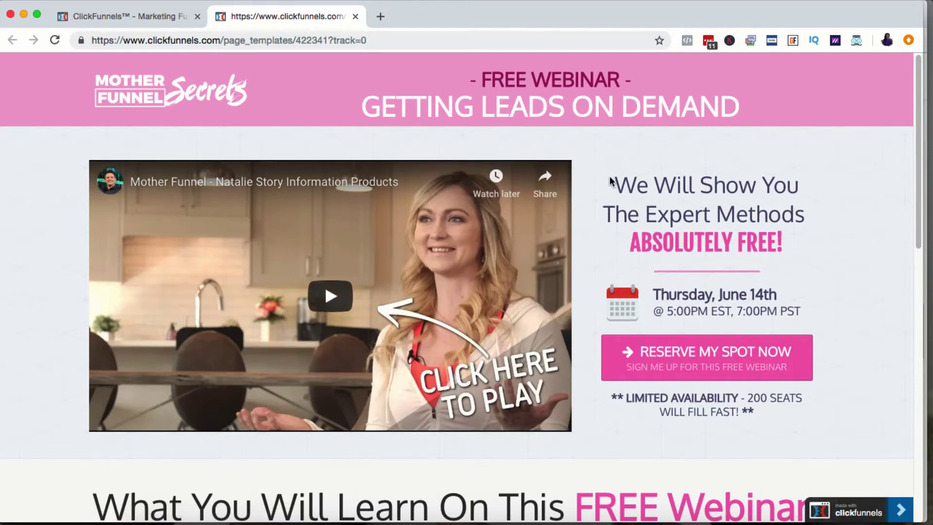
left_click_drag(611, 181, 805, 295)
left_click(827, 302)
left_click(790, 370)
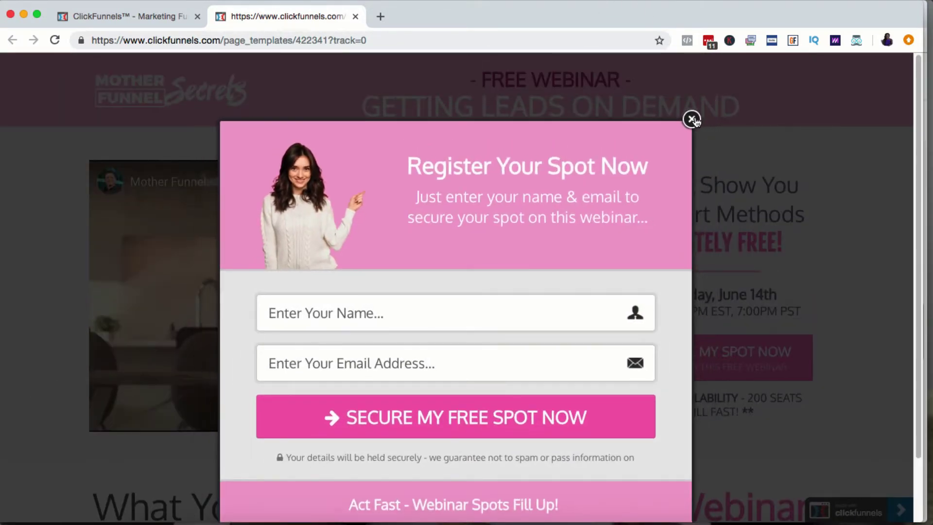
left_click(695, 116)
- Examine the rest of the pink webinar template, including its three learning steps, and test the lower "Reserve My Spot Now" link
scroll(561, 296, "down", 7)
scroll(561, 295, "down", 1)
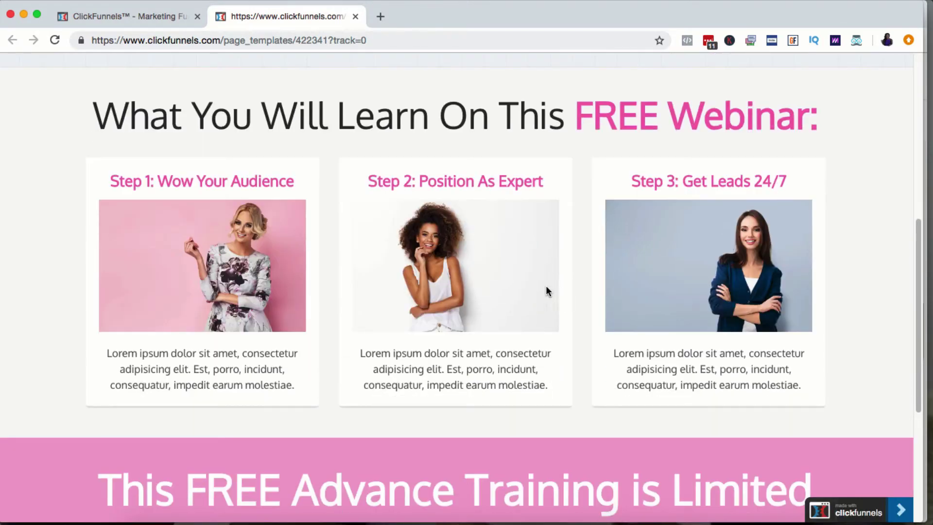
scroll(753, 236, "down", 2)
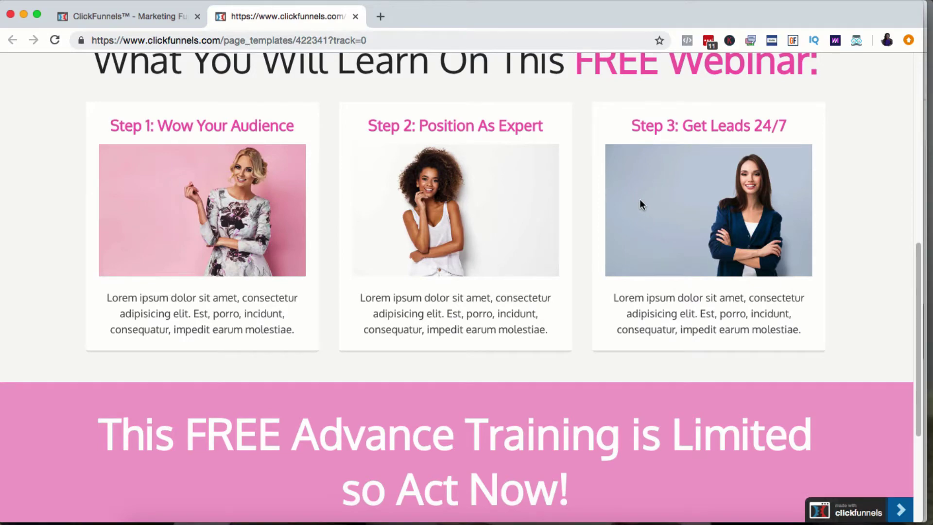
scroll(640, 201, "down", 7)
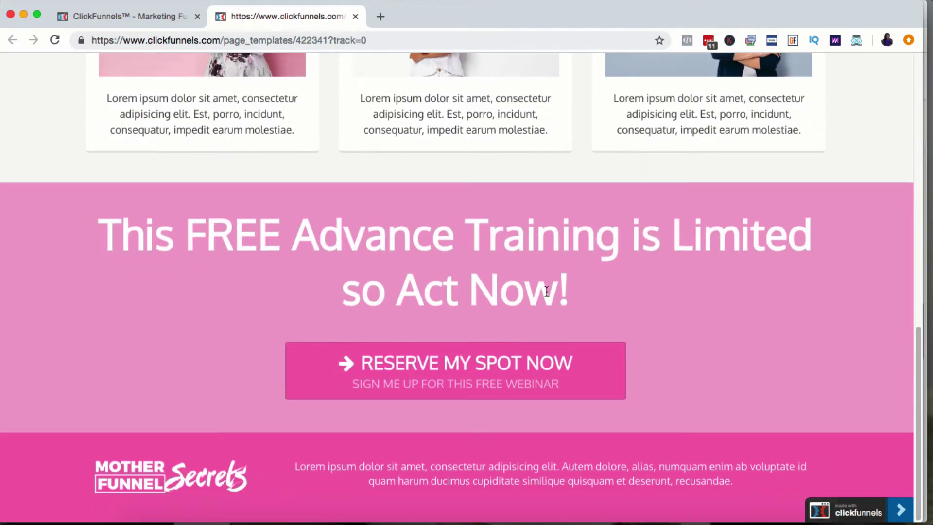
left_click(524, 389)
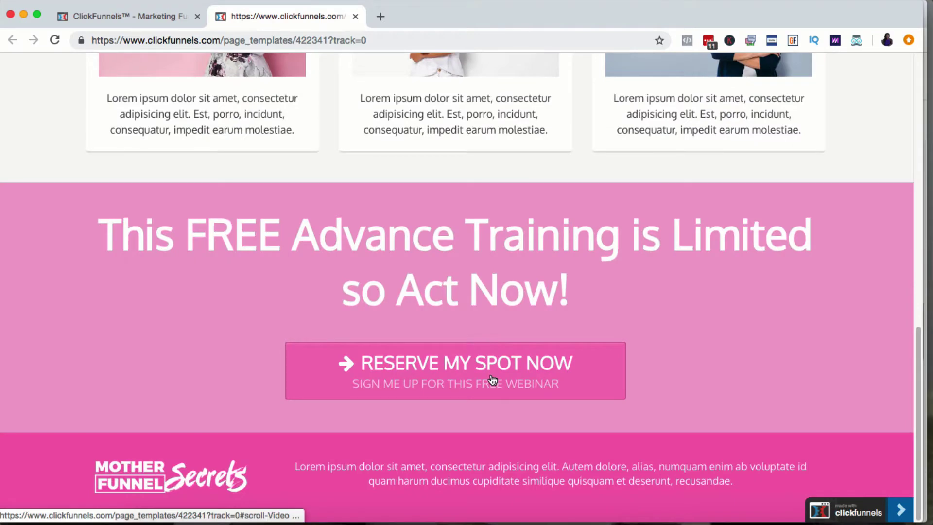
left_click(494, 391)
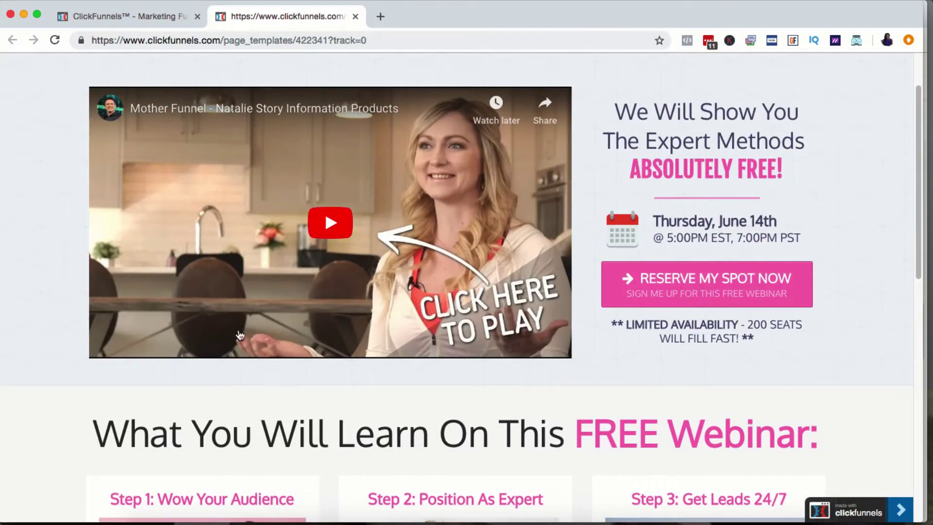
scroll(501, 156, "down", 3)
scroll(481, 148, "up", 5)
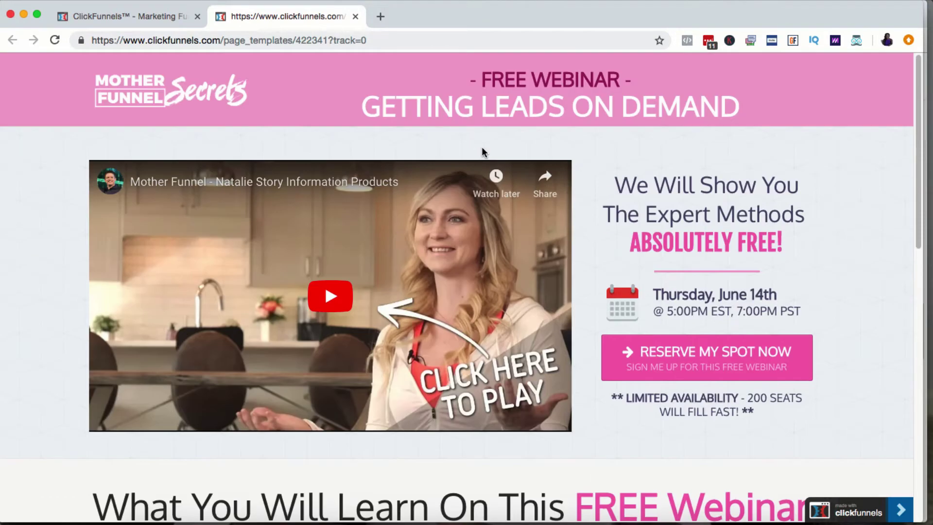
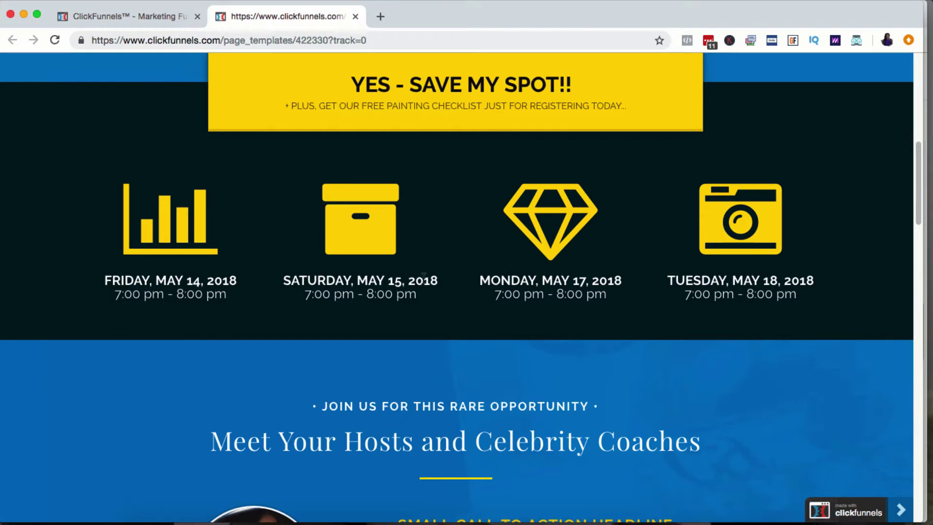
- Examine the Mother Funnel Webinar - 11 template's countdown, webinar dates, host profiles, three secrets and closing registration section
scroll(525, 293, "up", 5)
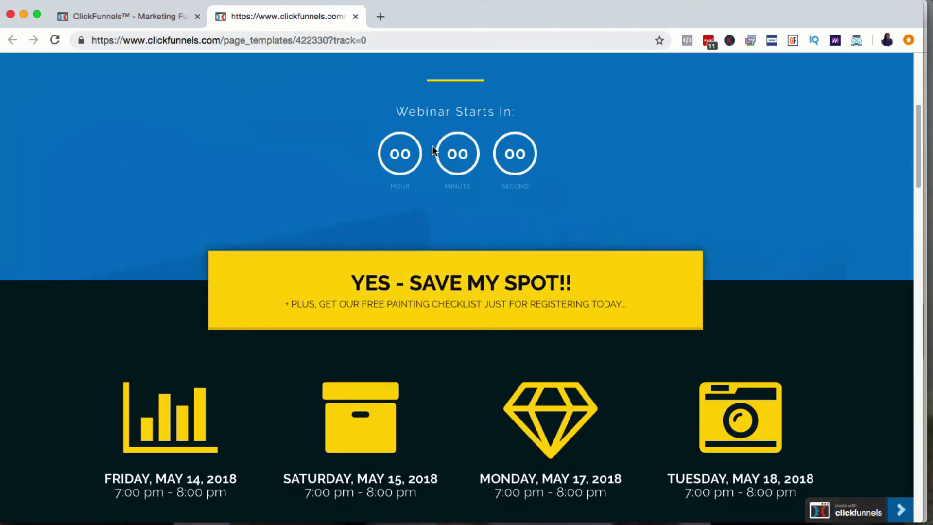
scroll(423, 179, "down", 4)
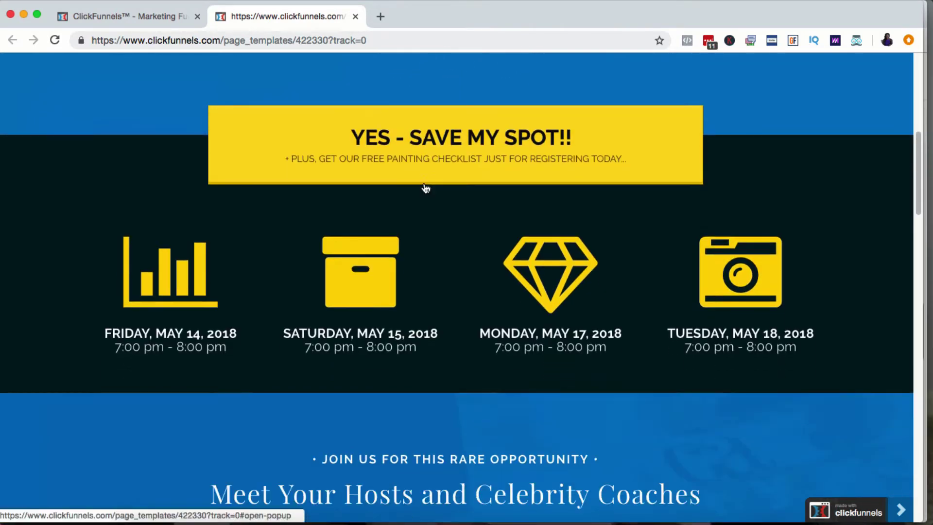
scroll(425, 190, "down", 1)
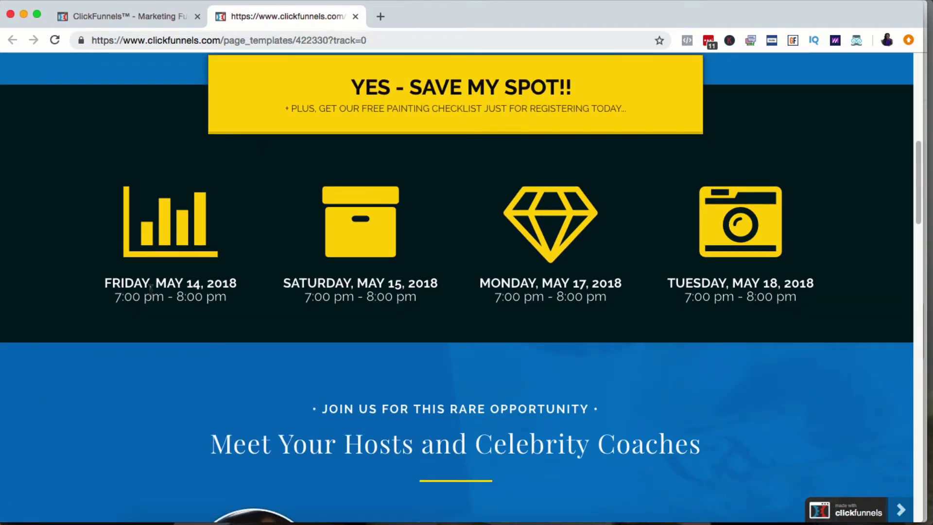
scroll(738, 284, "down", 7)
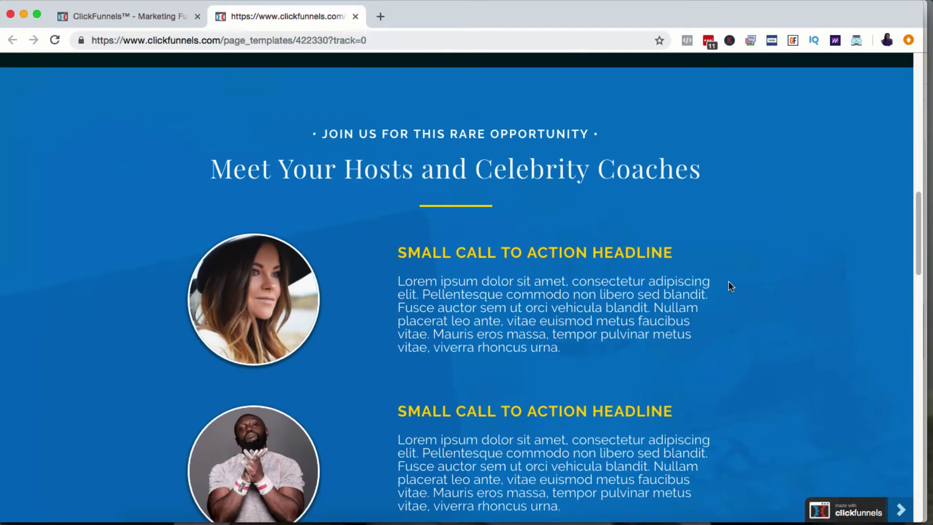
scroll(720, 281, "down", 2)
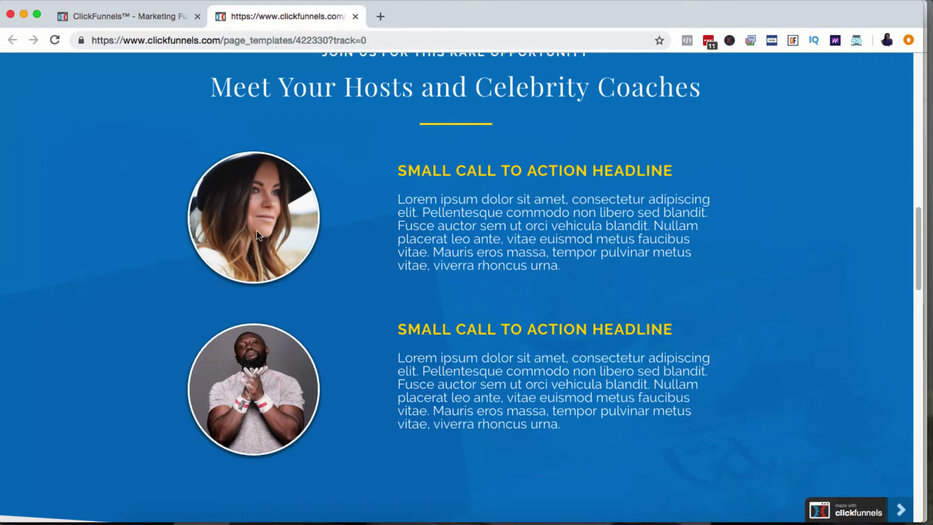
scroll(494, 236, "down", 12)
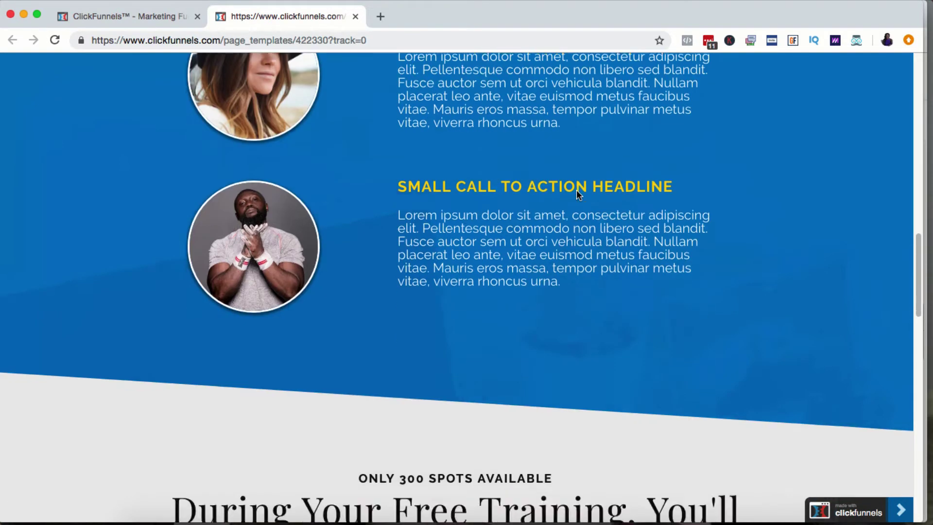
scroll(559, 222, "down", 3)
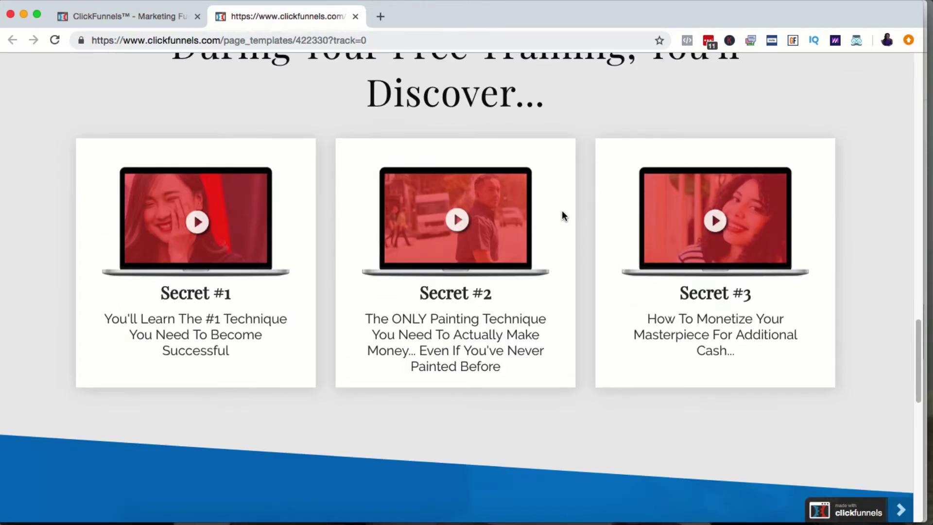
scroll(562, 214, "up", 2)
scroll(708, 225, "down", 10)
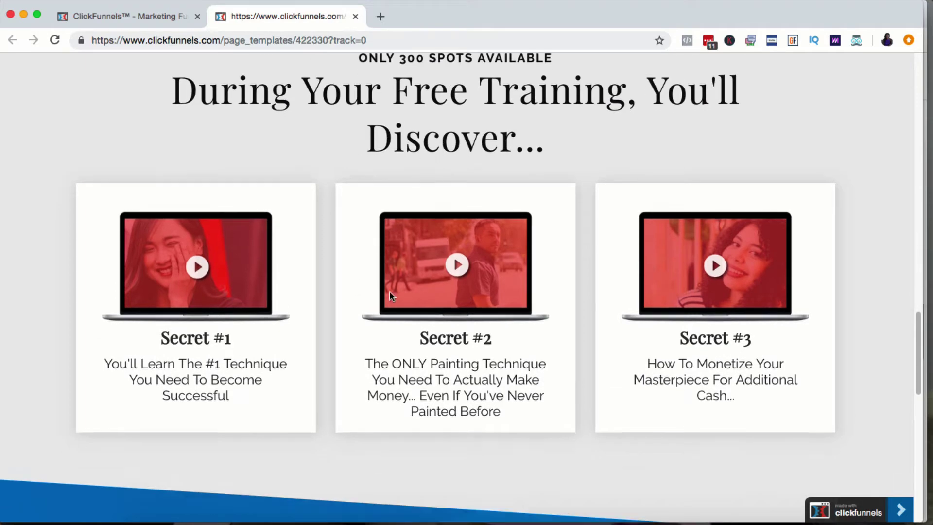
scroll(705, 221, "down", 9)
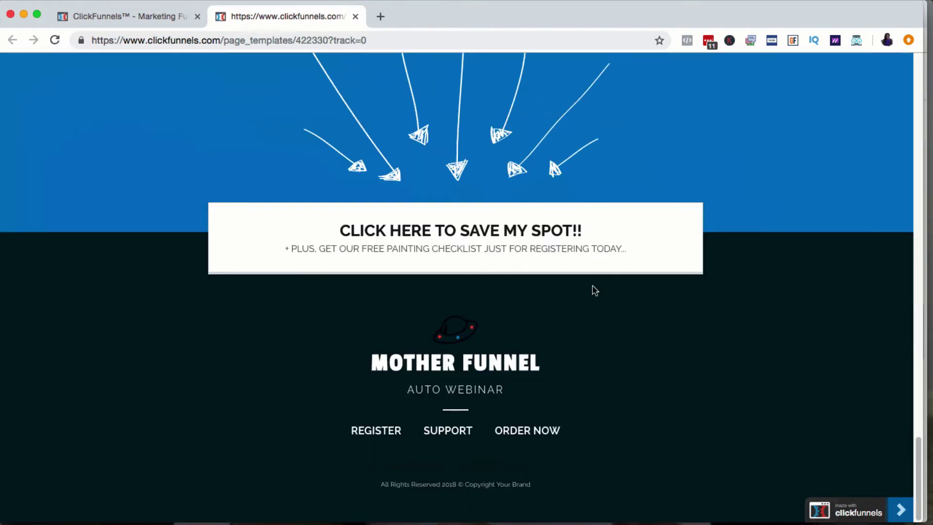
- Open and close the blue template's registration pop-up from its closing call to action, and review the page sections again
left_click(455, 242)
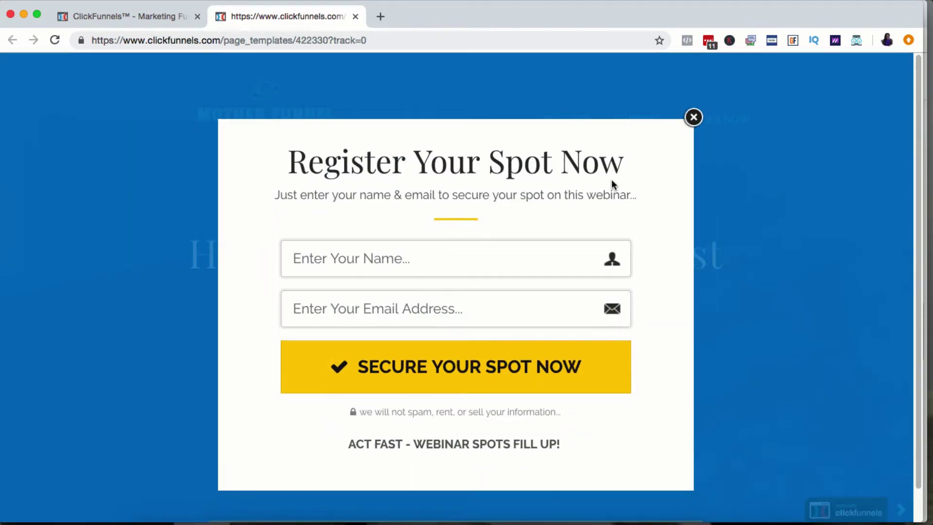
left_click(694, 117)
scroll(648, 242, "down", 10)
scroll(651, 246, "up", 3)
scroll(648, 242, "down", 20)
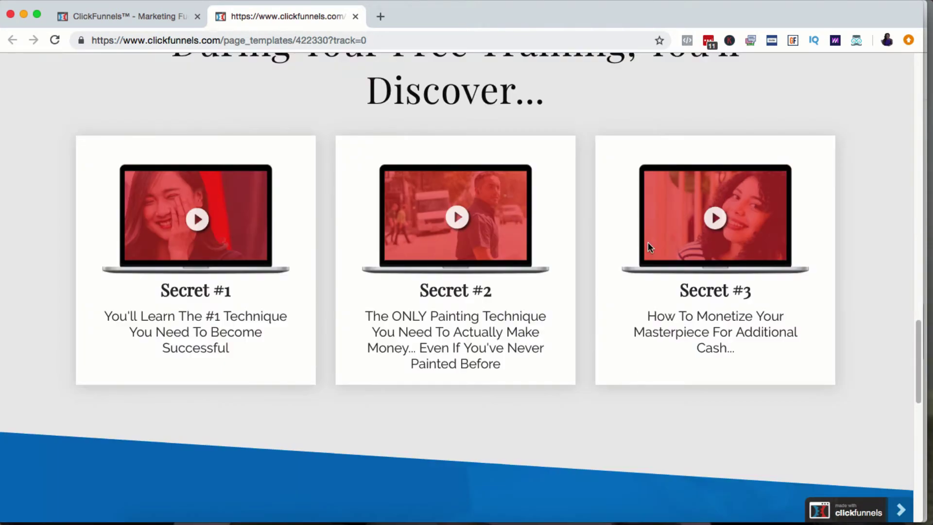
scroll(648, 243, "up", 15)
scroll(650, 245, "up", 15)
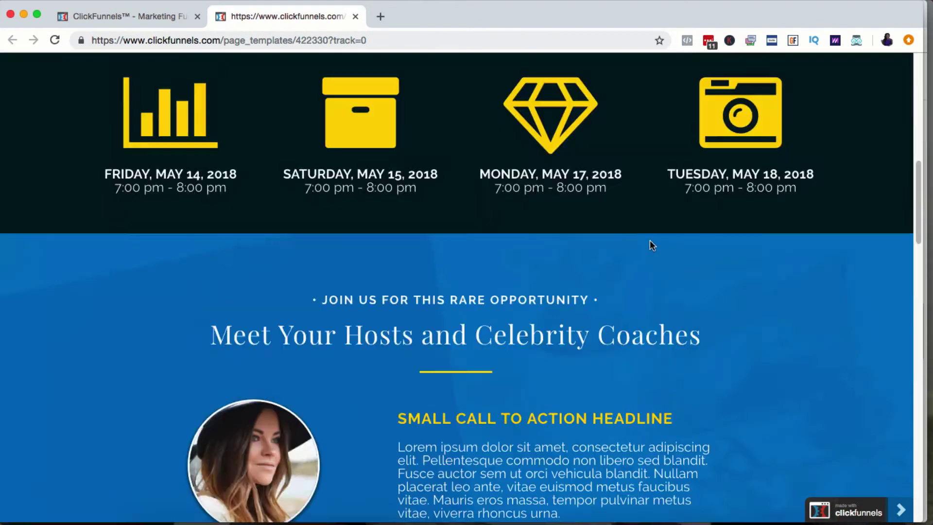
scroll(651, 245, "down", 10)
scroll(650, 245, "down", 15)
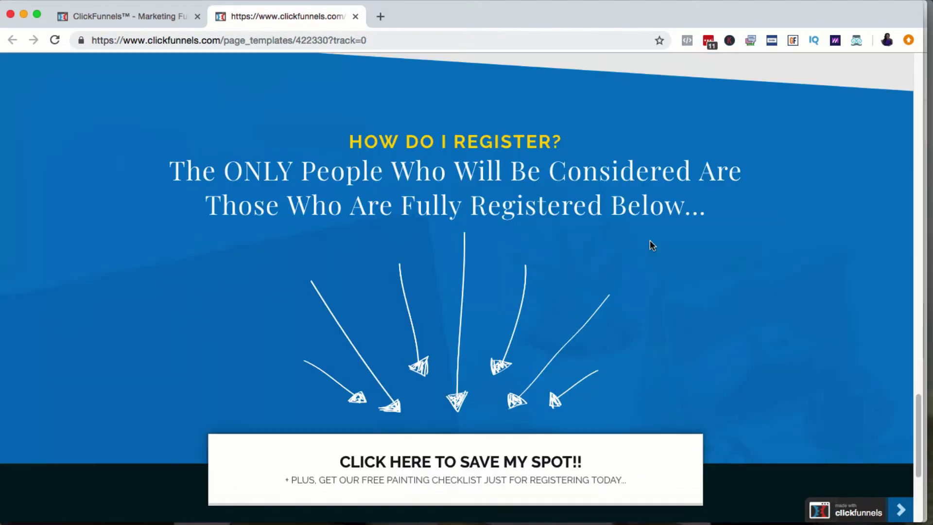
- Check the blue template's registration pop-up once more, dismiss it, and close the template preview
left_click(599, 267)
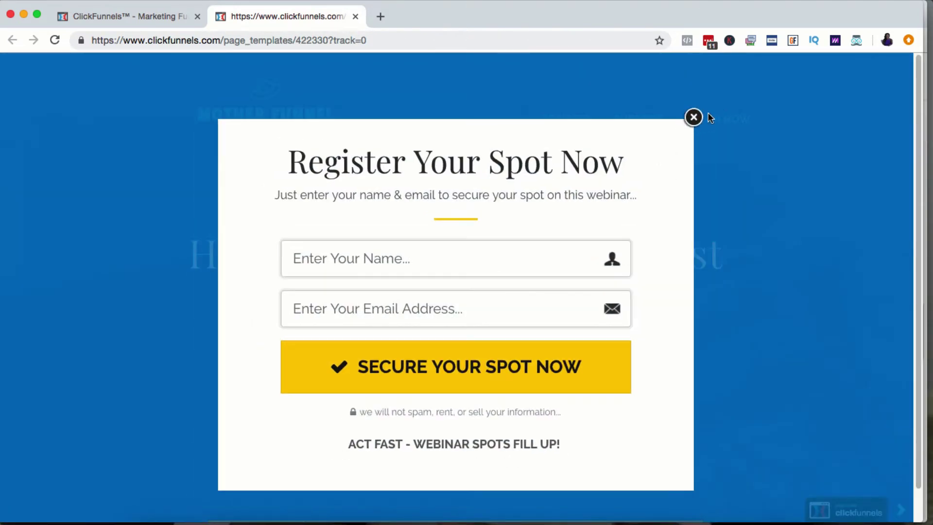
left_click(703, 111)
left_click(357, 16)
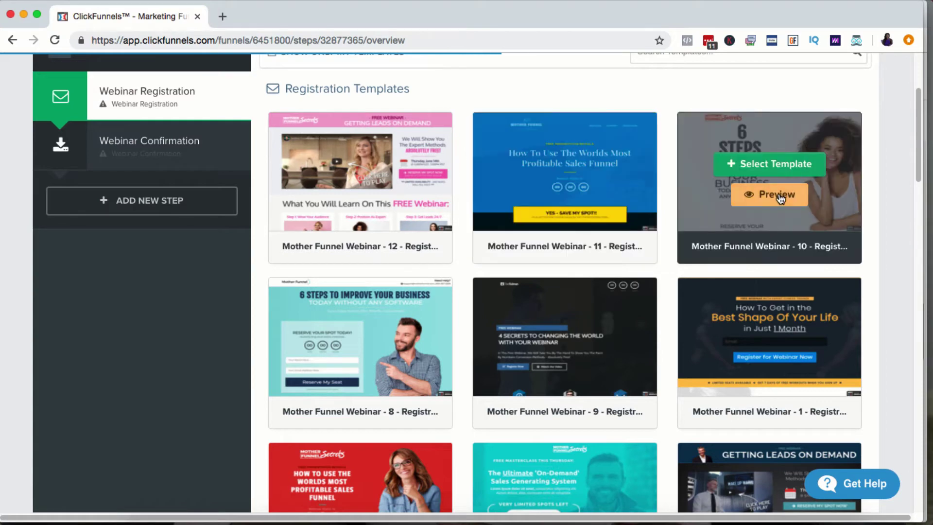
- Preview the Mother Funnel Webinar - 10 registration template, examine its hero, masterclass and sign-up sections, and close the preview
left_click(760, 187)
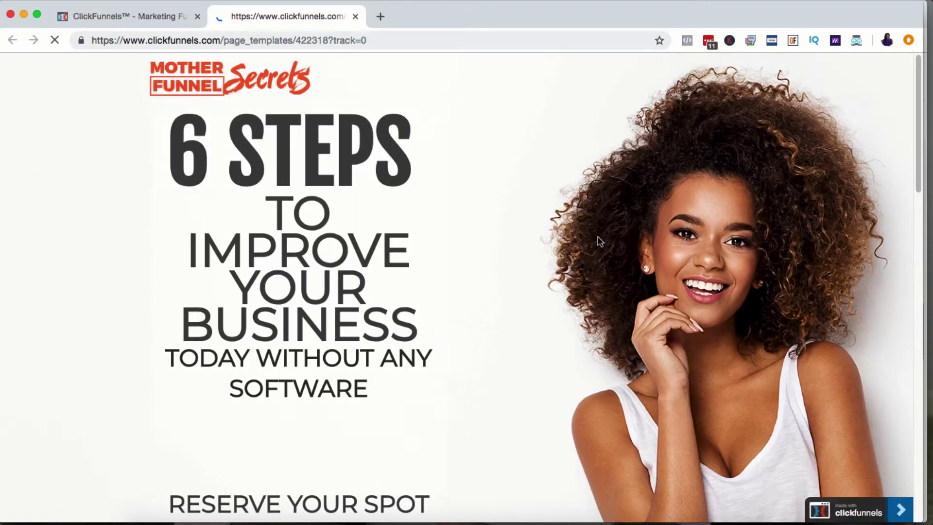
scroll(435, 238, "down", 8)
scroll(436, 238, "down", 15)
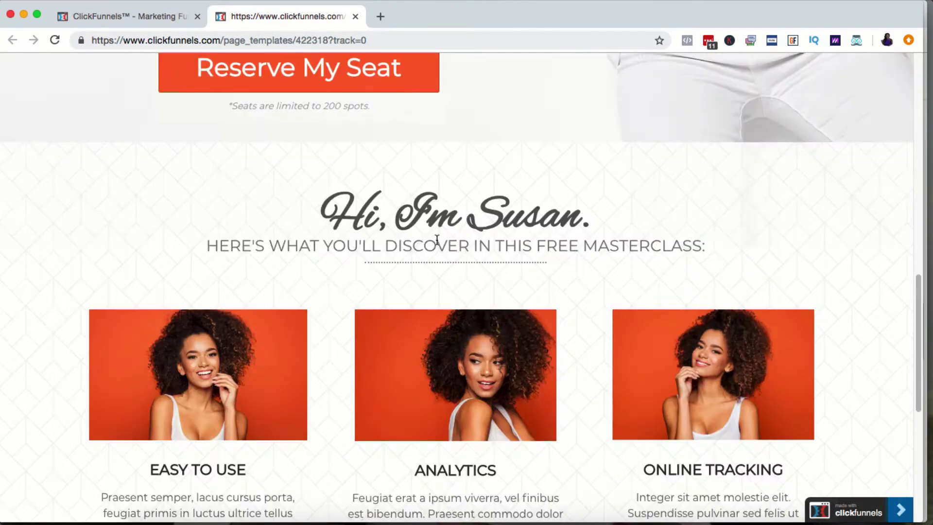
scroll(488, 241, "up", 10)
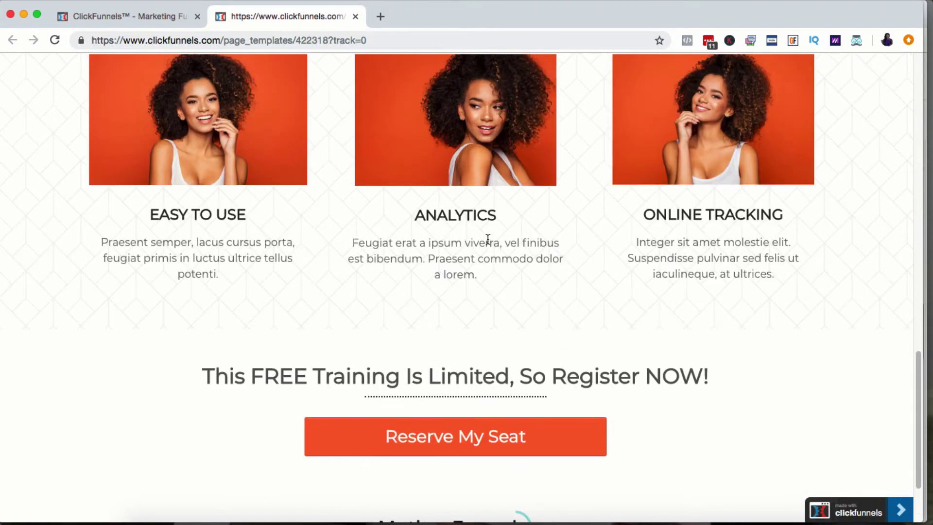
scroll(488, 238, "up", 10)
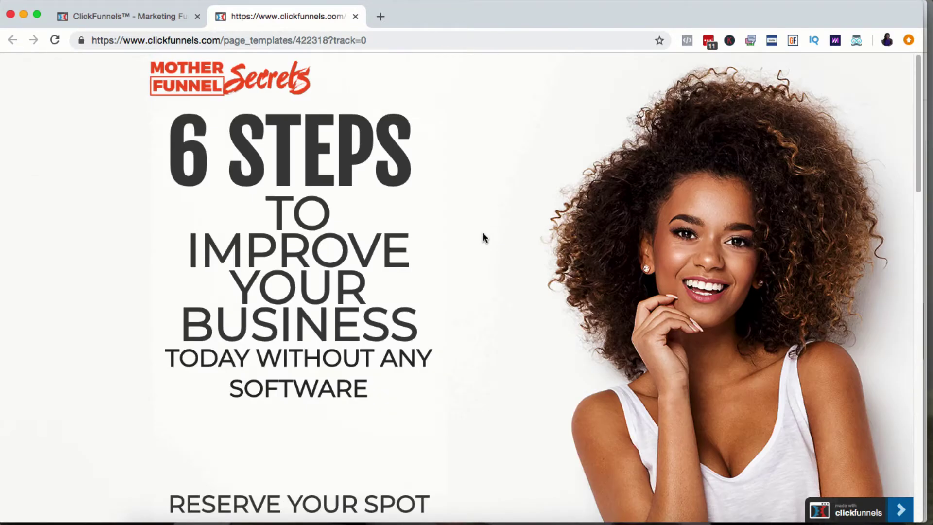
left_click(355, 16)
- Select the Mother Funnel Webinar - 12 template for the Webinar Registration step
scroll(620, 289, "down", 3)
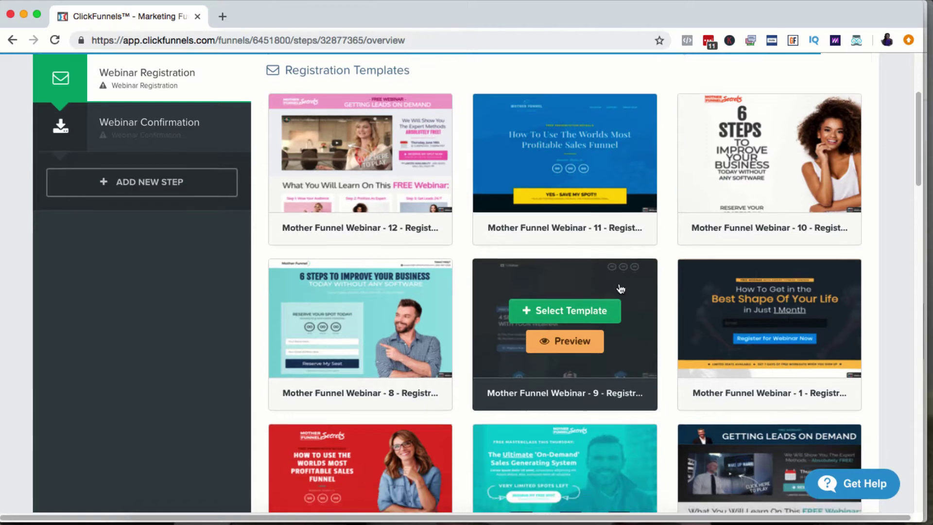
left_click(360, 301)
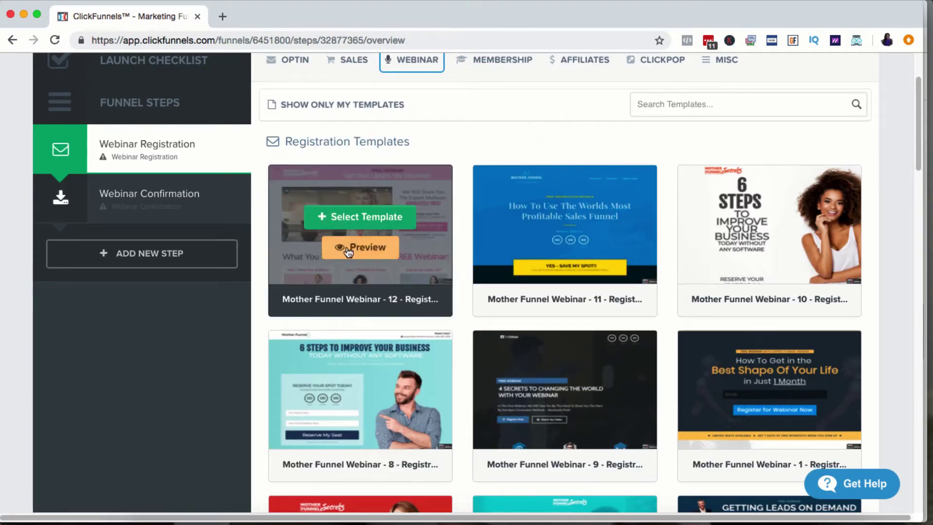
mouse_move(368, 235)
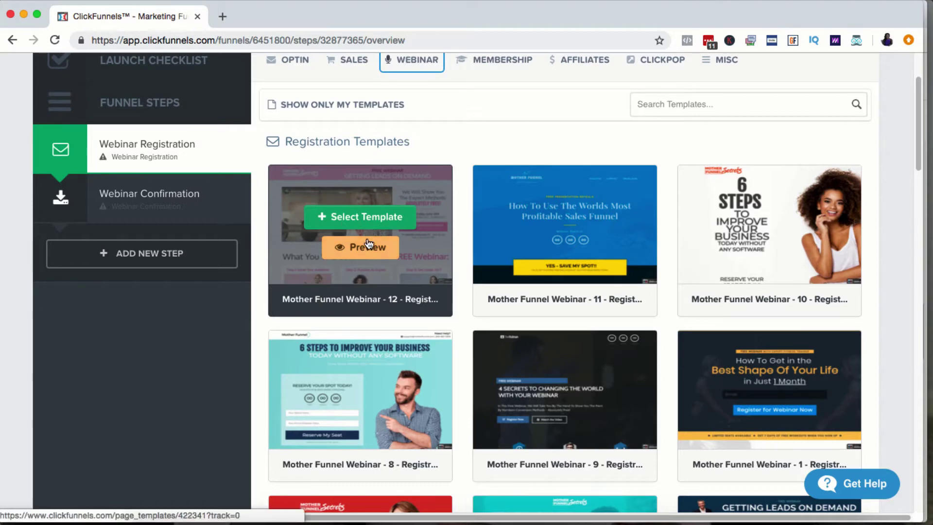
left_click(362, 215)
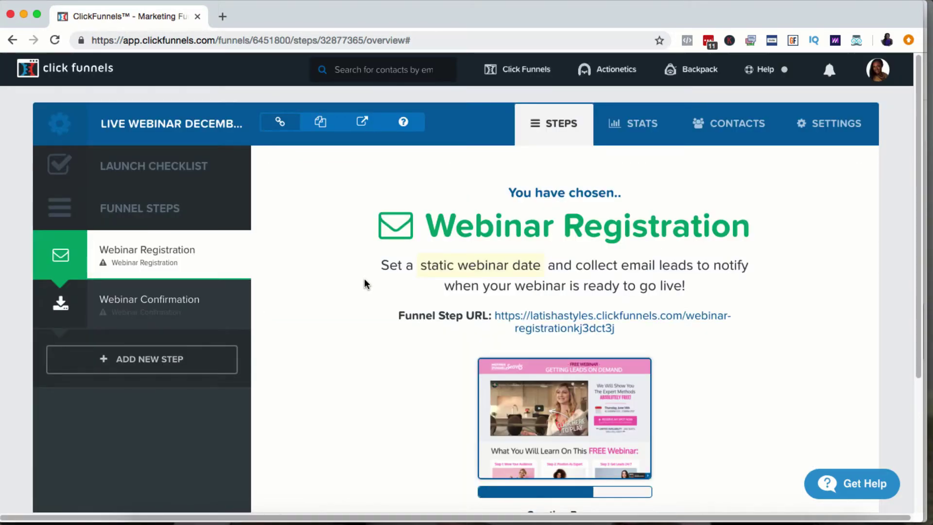
scroll(417, 355, "down", 1)
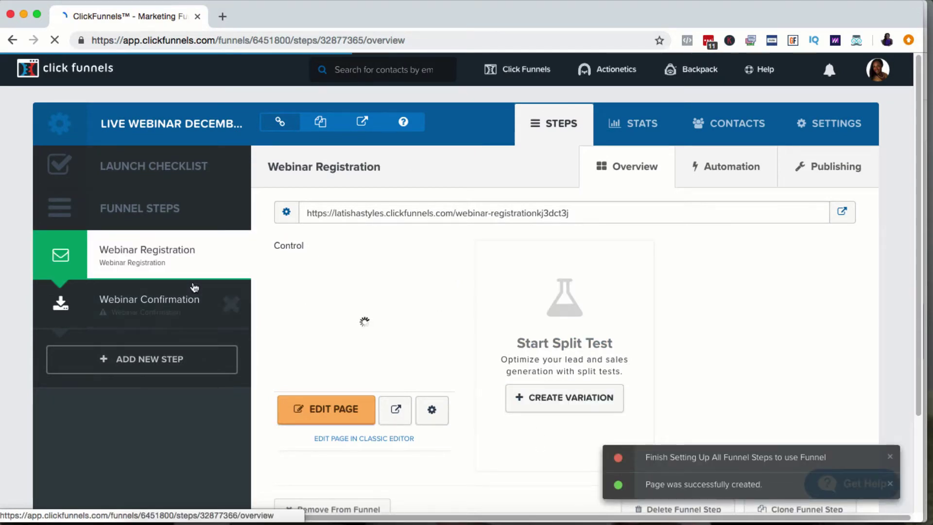
- Open the Webinar Confirmation step, preview the Mother Funnel AutoWebinar - 4 template, review its sections, and close the preview
left_click(153, 310)
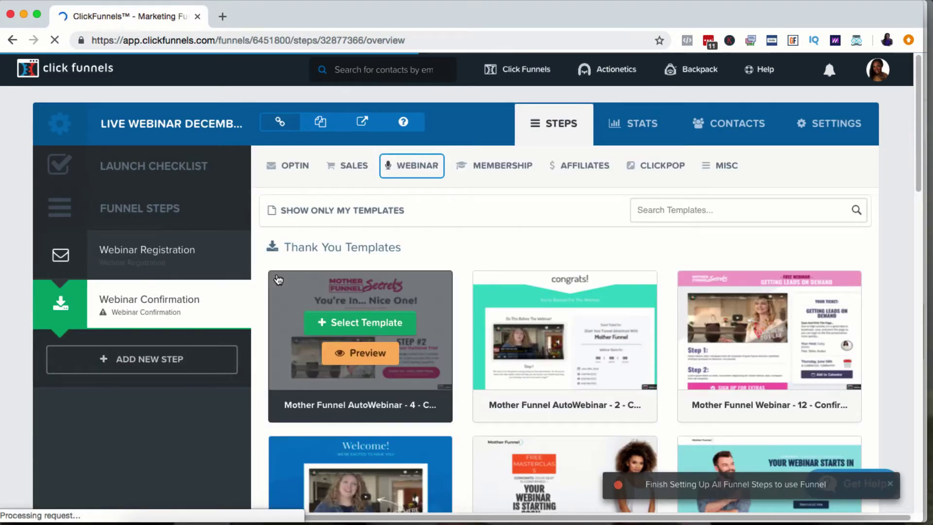
left_click(360, 353)
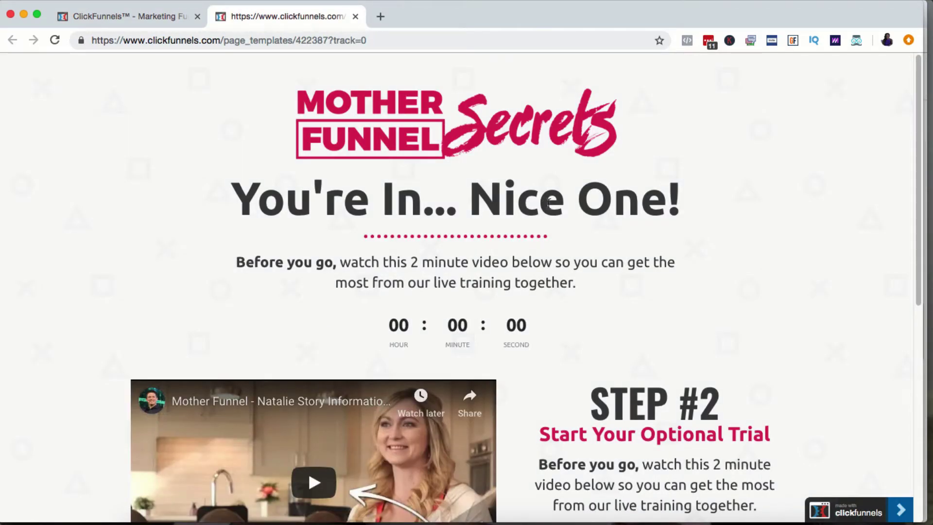
scroll(569, 250, "down", 6)
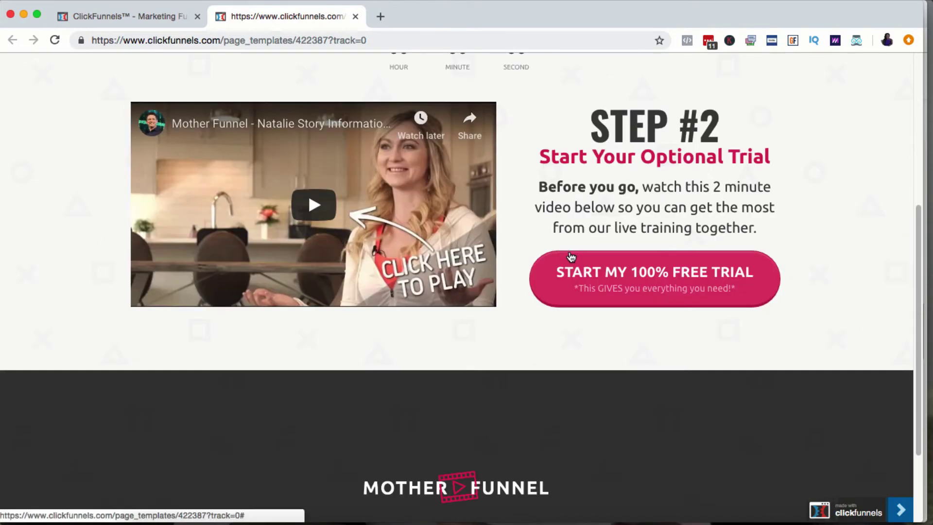
scroll(572, 255, "down", 3)
scroll(645, 243, "up", 8)
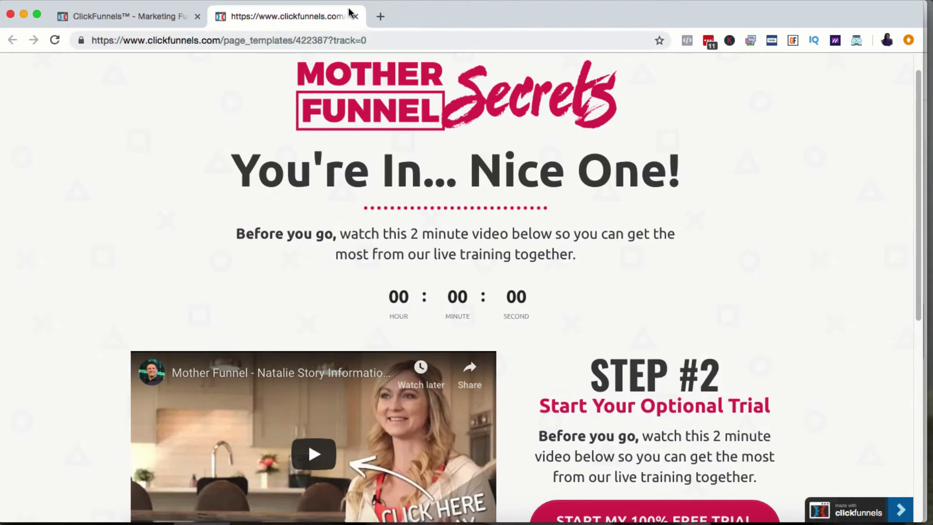
left_click(354, 16)
- Preview the Mother Funnel Webinar - 12 confirmation template, examine its video, ticket and step sections, and close the preview
mouse_move(542, 366)
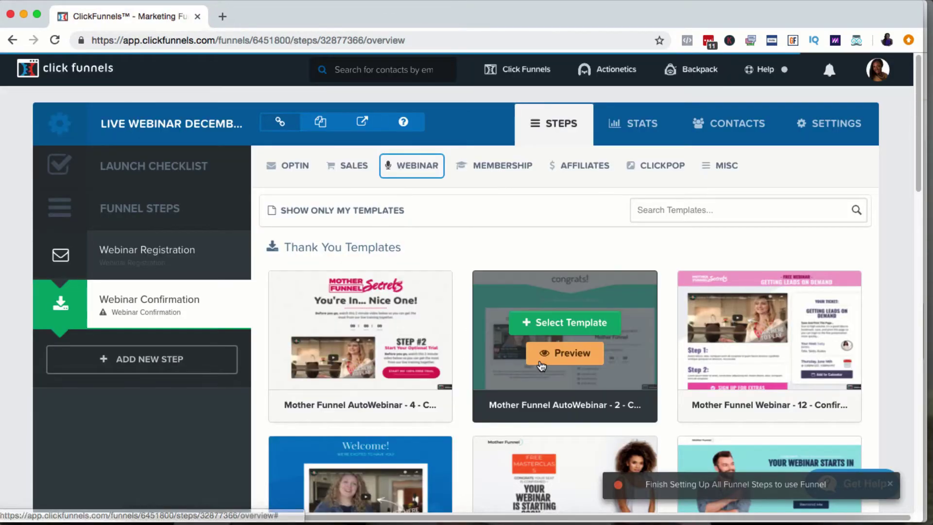
left_click(775, 354)
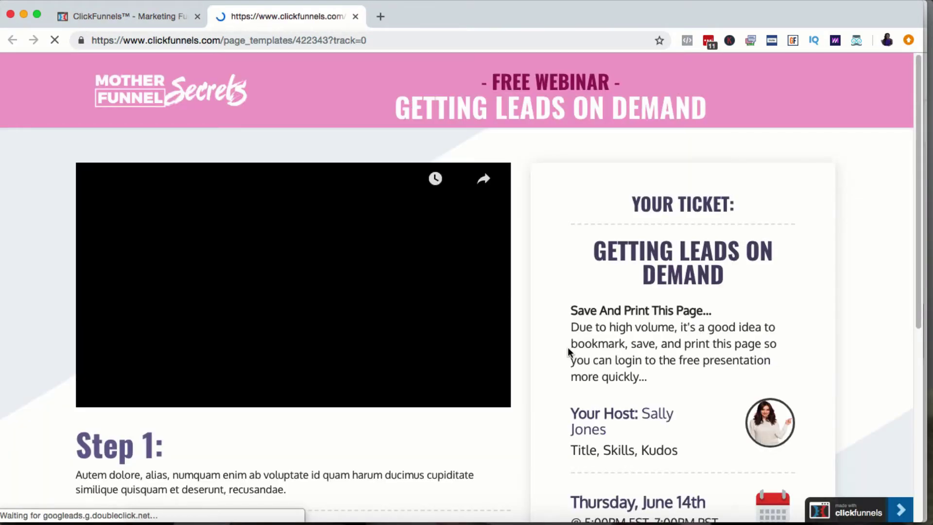
scroll(663, 216, "down", 5)
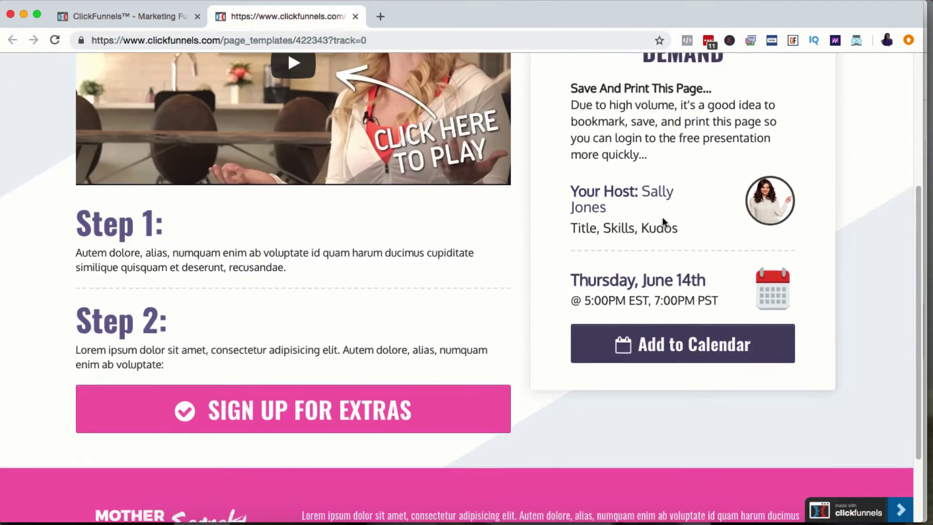
scroll(640, 296, "up", 10)
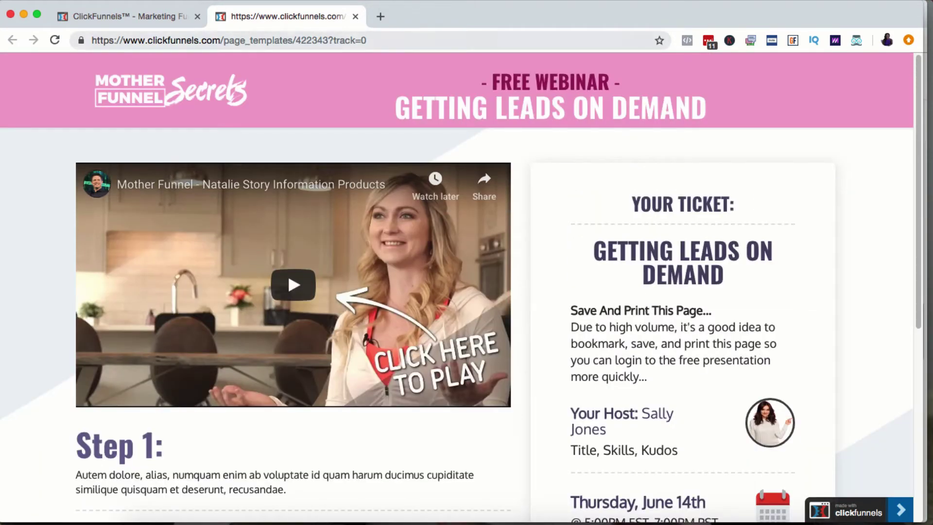
key("super+w")
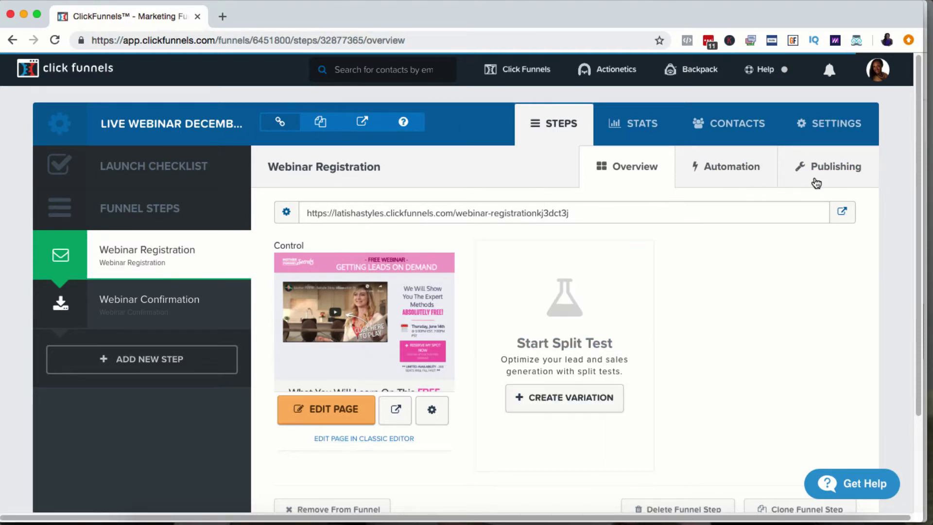
- Rename the Webinar Registration funnel step "Name of My Webinar", set its path to "name-of-webinar", and update the step
left_click(833, 176)
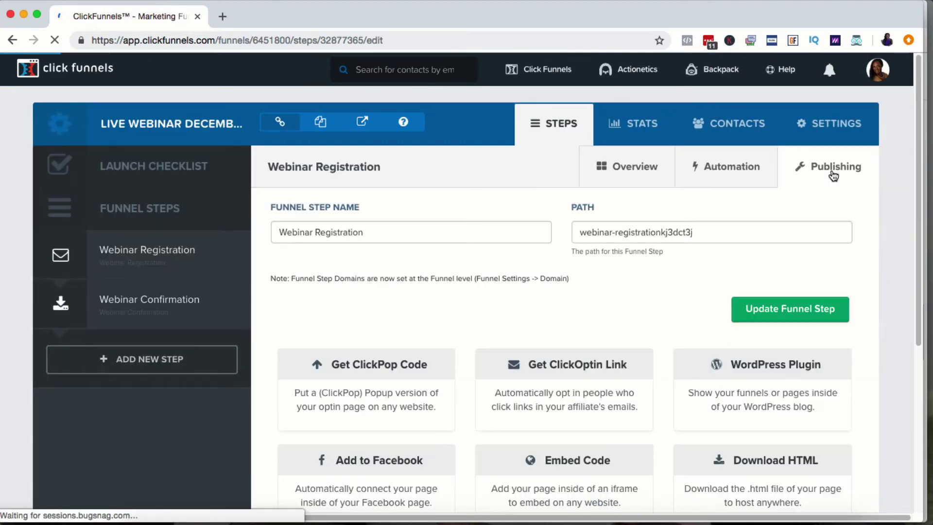
triple_click(412, 231)
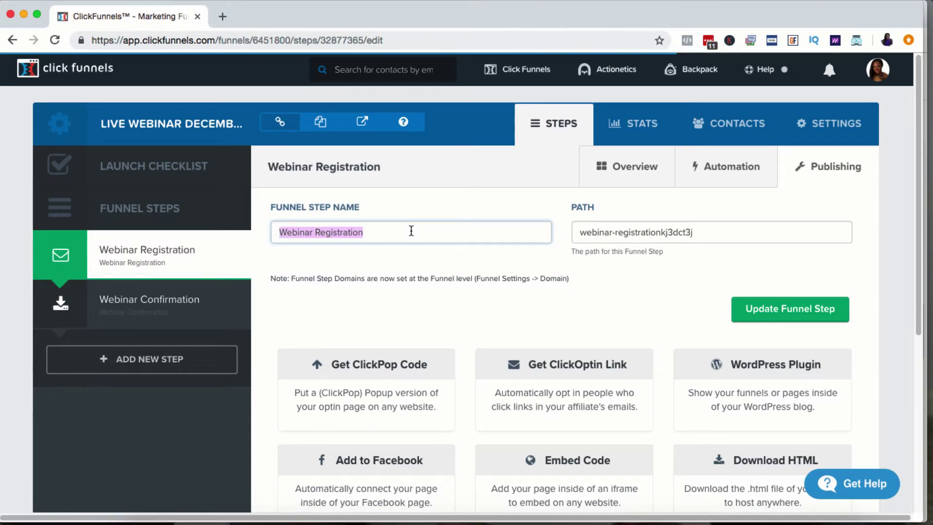
type("Name of My Webinar")
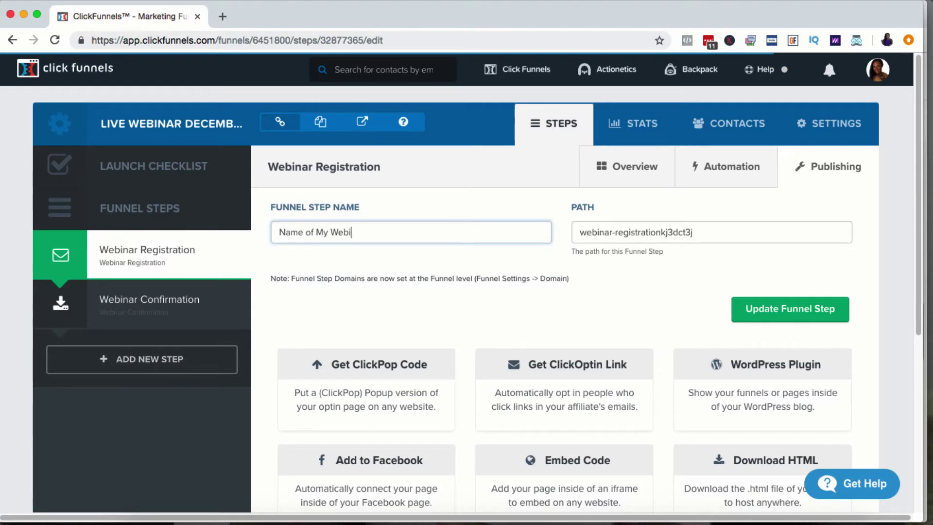
double_click(609, 232)
triple_click(609, 233)
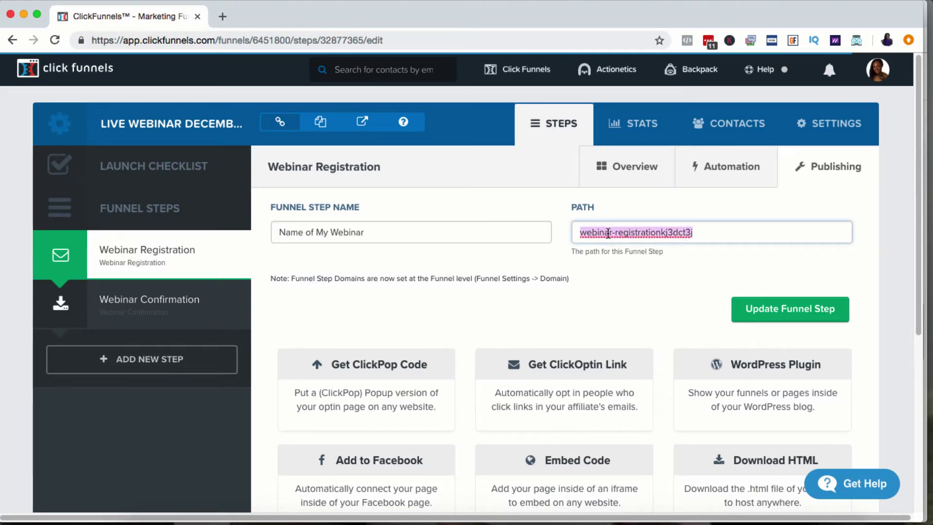
type("name-of-webinar")
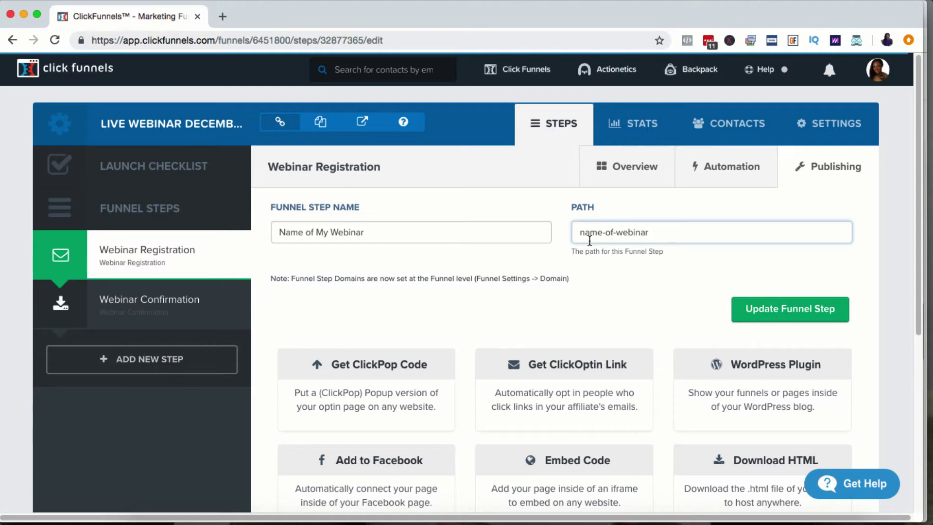
left_click(783, 314)
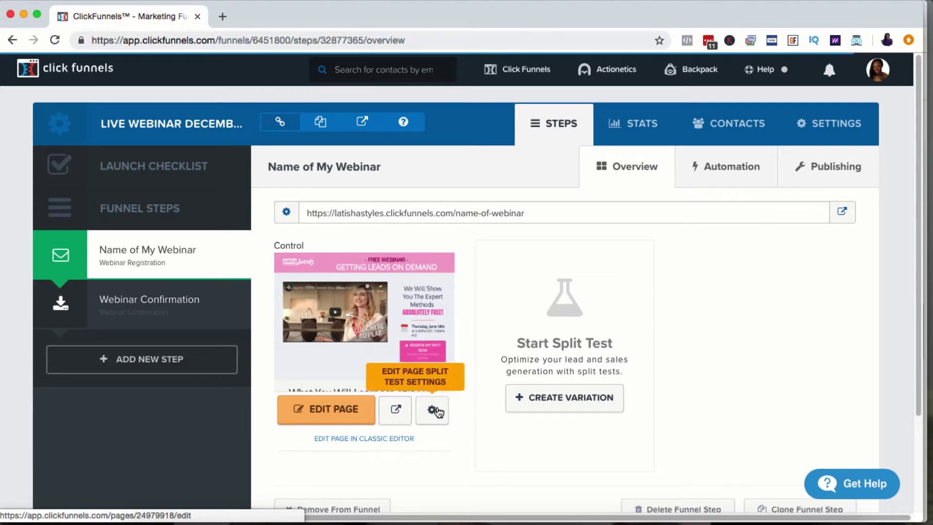
- In the registration page's settings, set the name to "Name of MY Webinar" and the path to "name-of-webinar", leave the event time blank, and update the page
left_click(432, 411)
triple_click(340, 213)
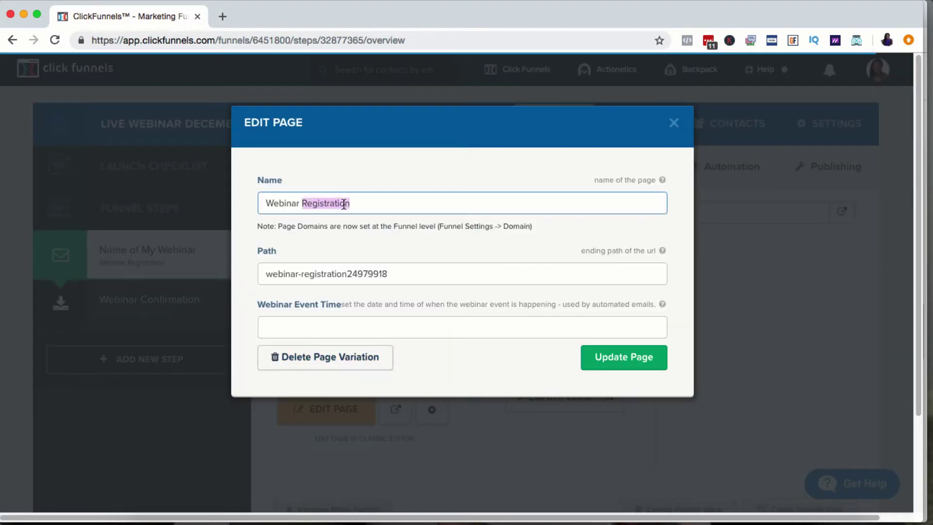
type("Name of M")
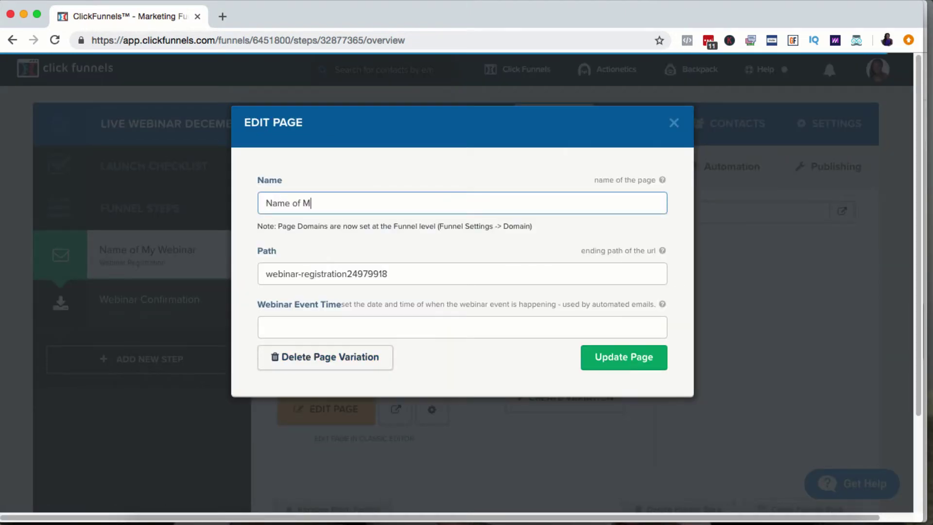
type("Y Webinar")
key("Tab")
type("na")
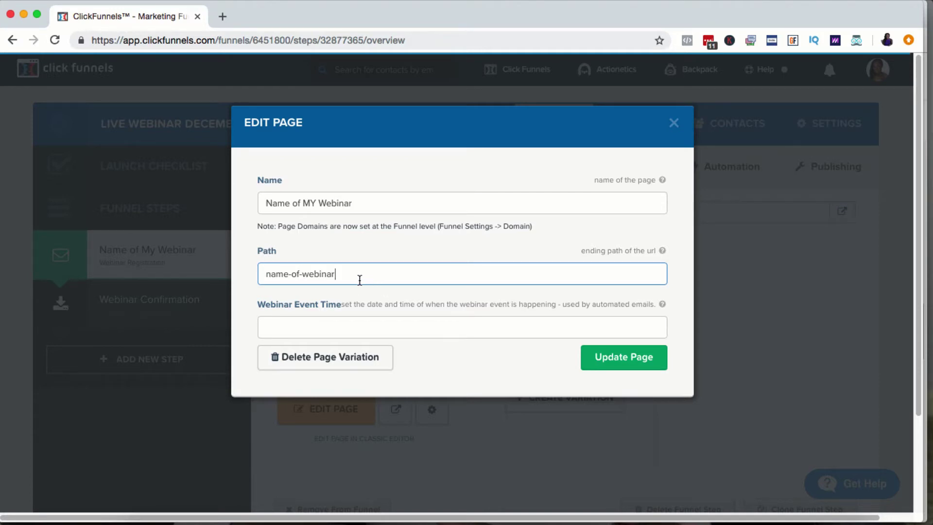
left_click(417, 327)
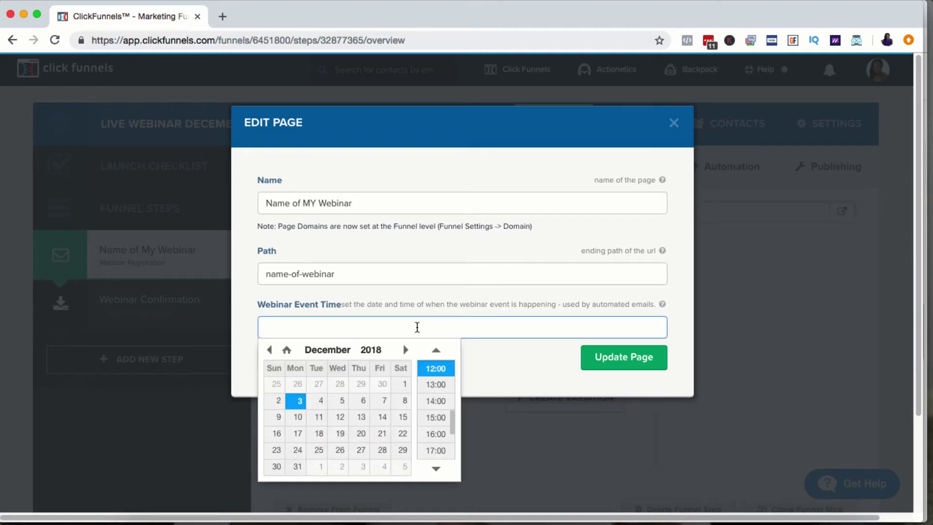
left_click(512, 300)
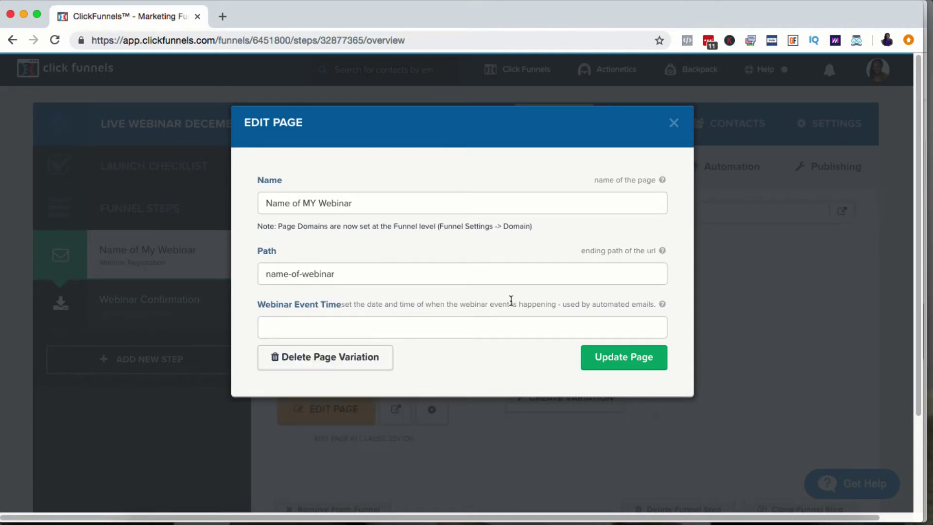
left_click(637, 360)
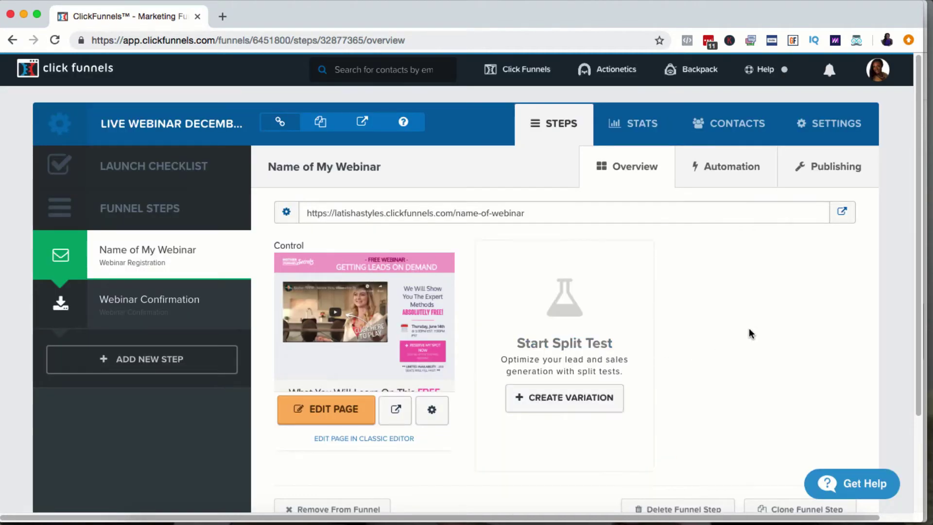
- Visit the live funnel page and compare its address with the URL shown for the funnel step
scroll(671, 333, "down", 2)
scroll(669, 333, "up", 1)
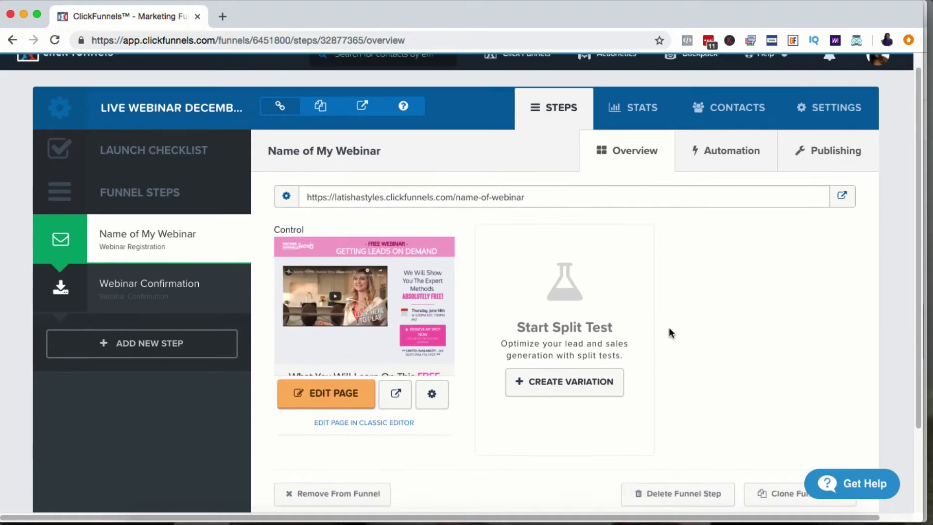
left_click(359, 110)
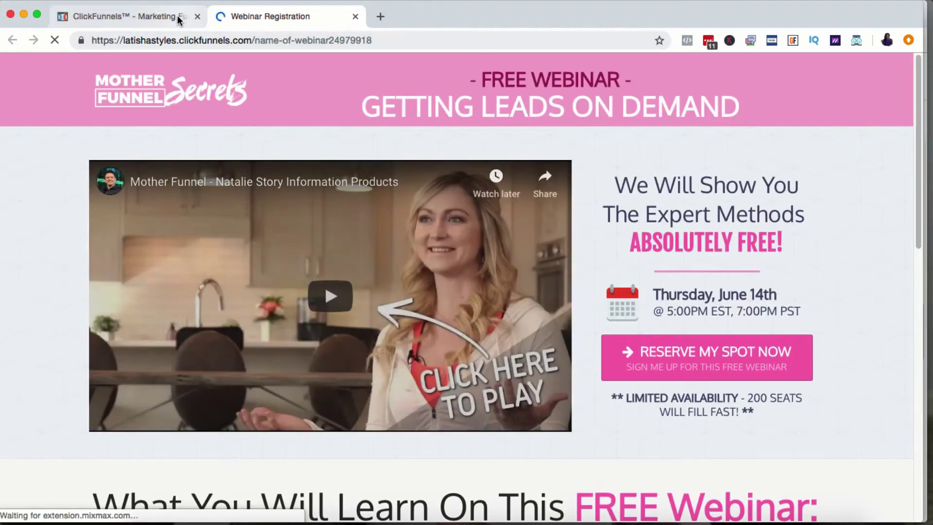
left_click(177, 16)
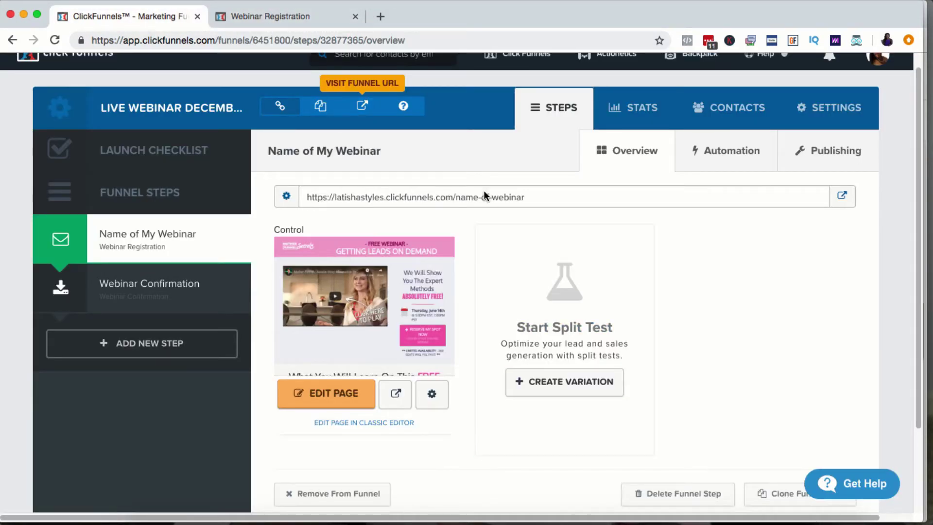
left_click(272, 16)
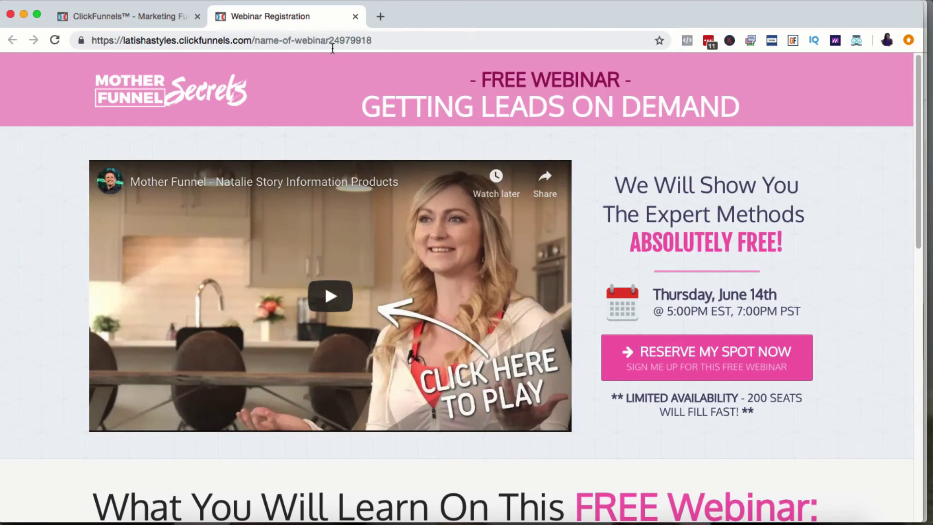
- Reopen the registration page's settings to inspect the end of its path, close them unchanged, and recheck the live page's address
left_click(141, 17)
left_click(432, 394)
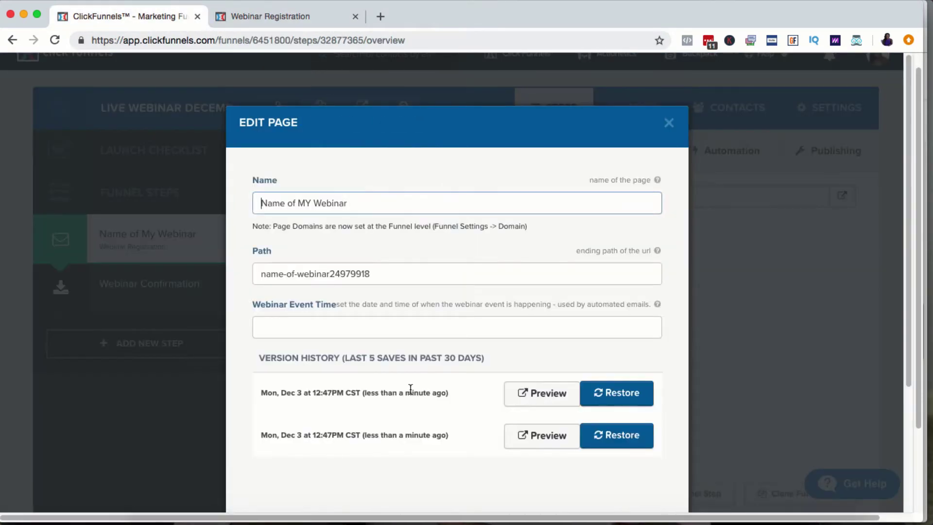
left_click_drag(330, 274, 388, 274)
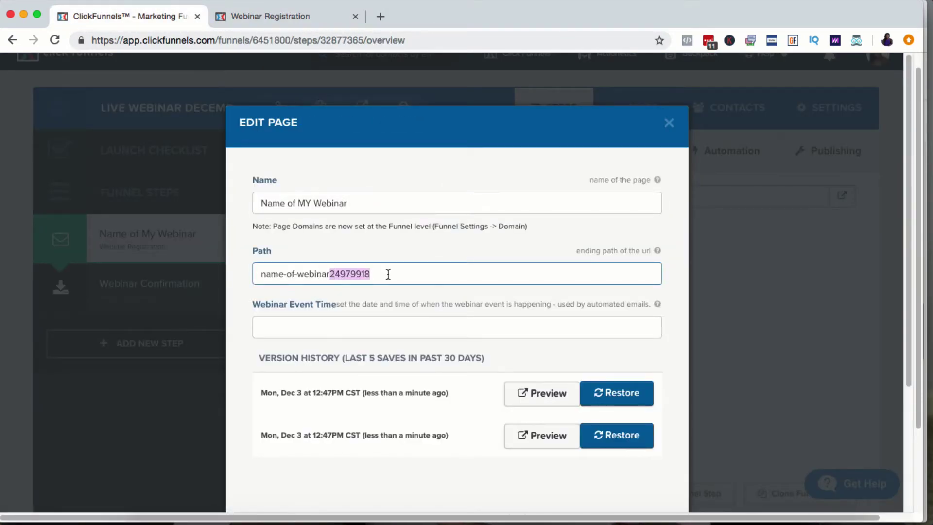
left_click(665, 129)
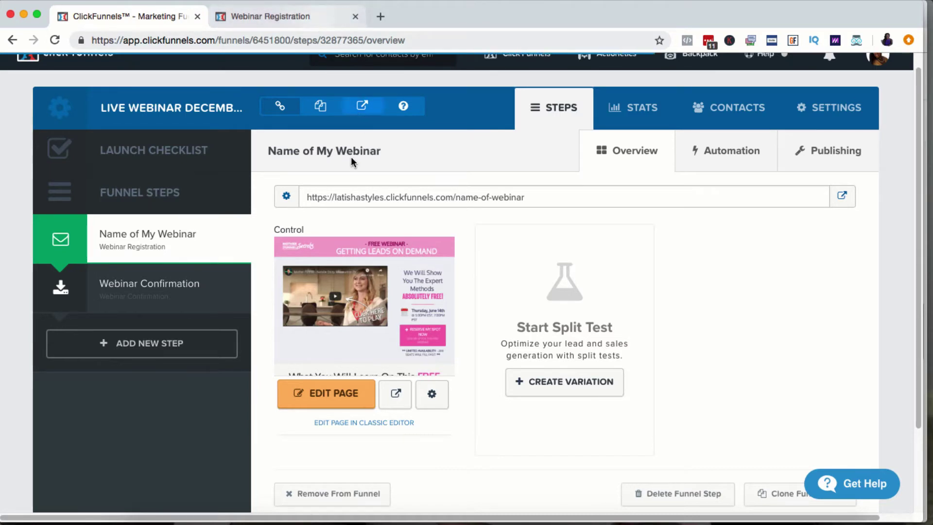
left_click(276, 22)
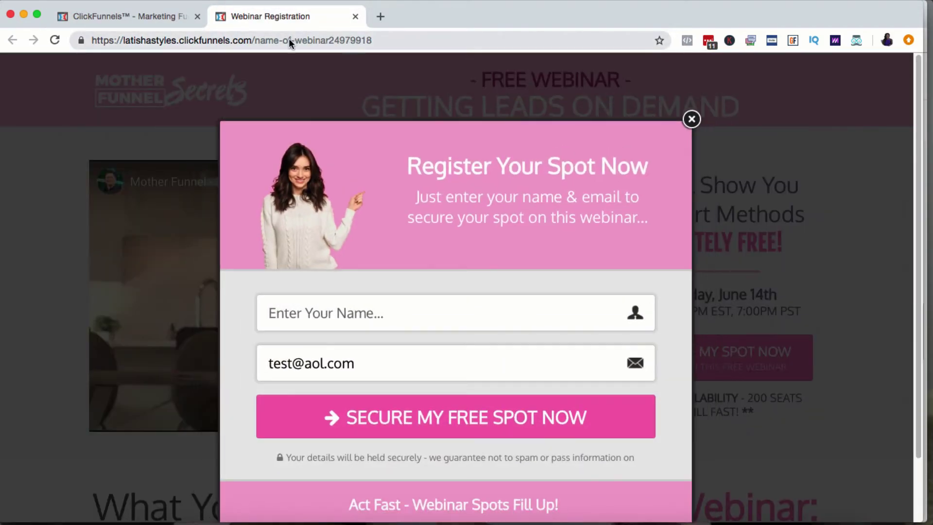
left_click(124, 16)
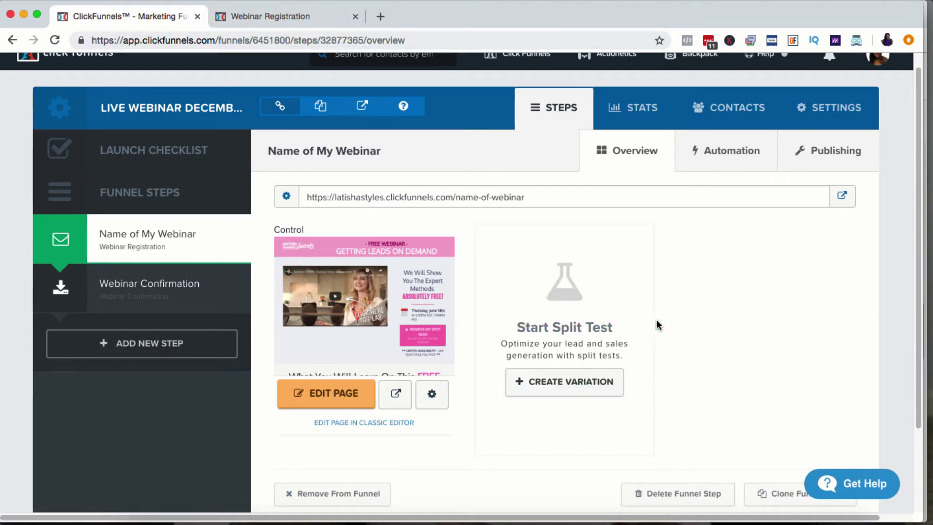
- Open the registration page for editing and set its SEO description to "This is the Ultimate Webinar"
left_click(372, 402)
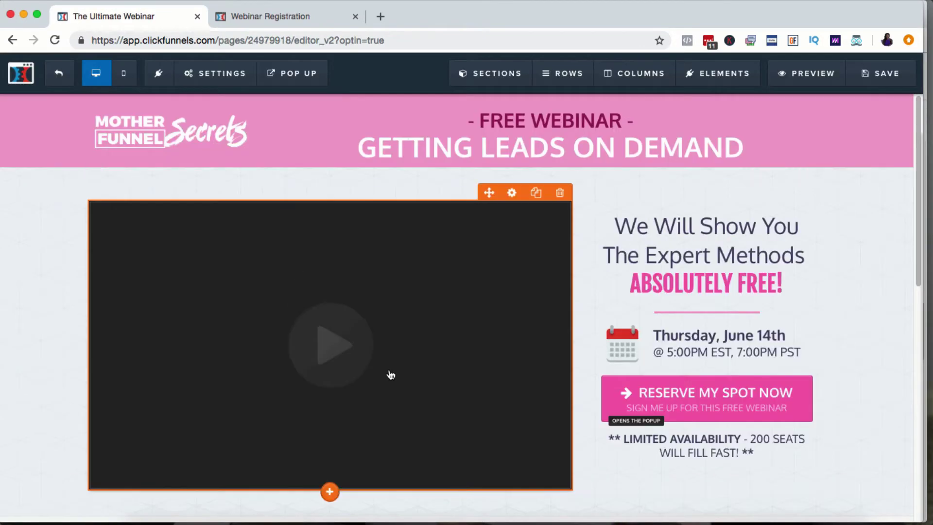
left_click(215, 73)
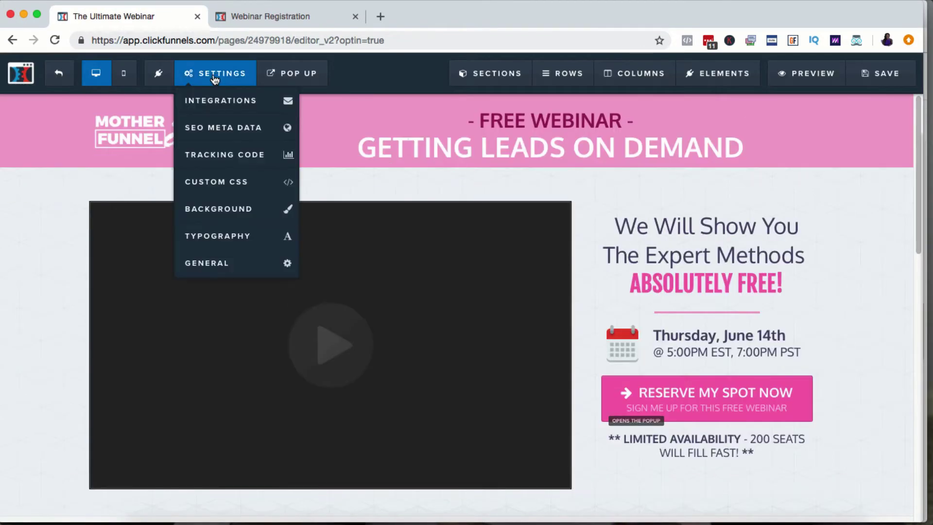
left_click(232, 129)
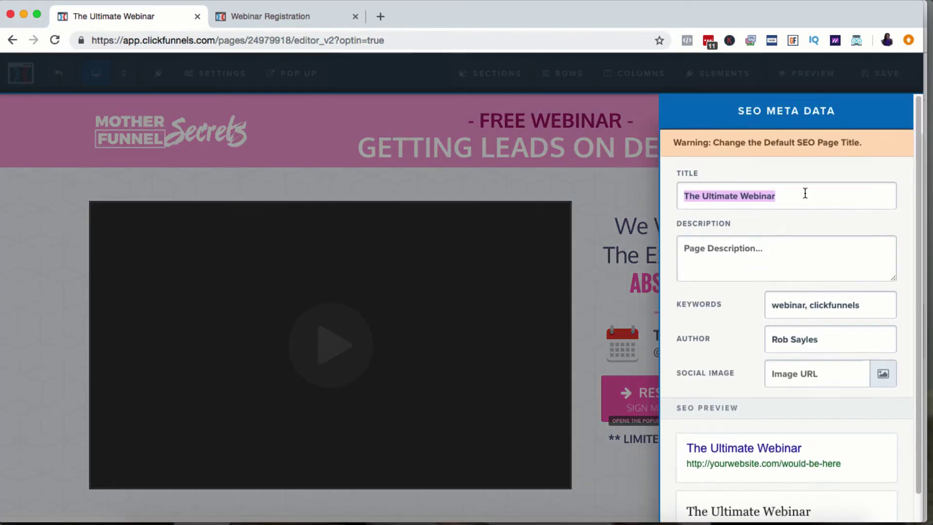
double_click(805, 193)
triple_click(805, 193)
left_click(809, 252)
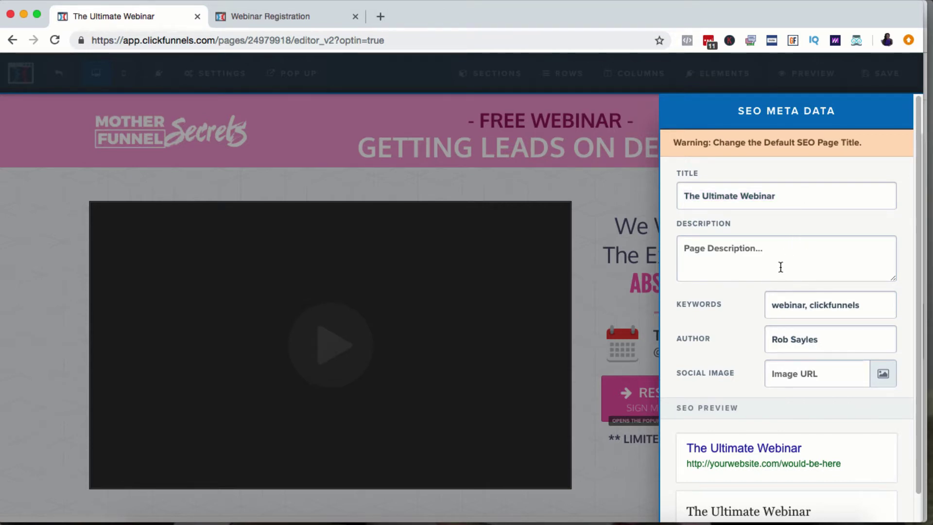
type("This is th")
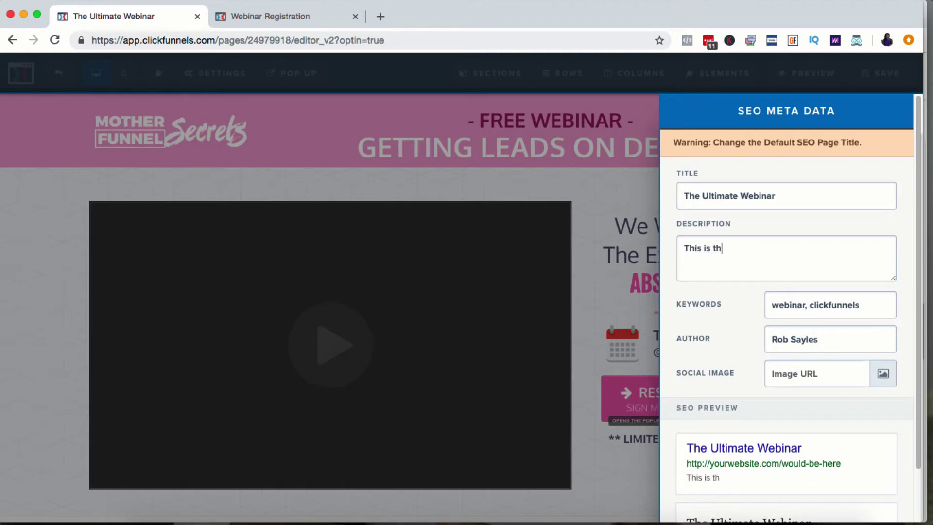
type("e Ultimate Web")
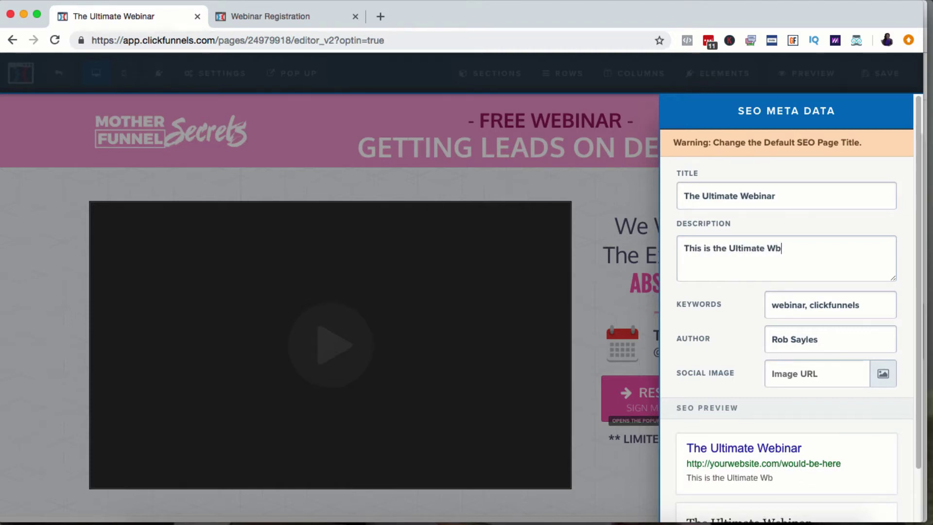
key("BackSpace")
type("ebinar")
- Review the SEO keywords, author and social image fields, save the page, and return to the funnel step overview
double_click(853, 302)
left_click(825, 349)
scroll(827, 344, "down", 2)
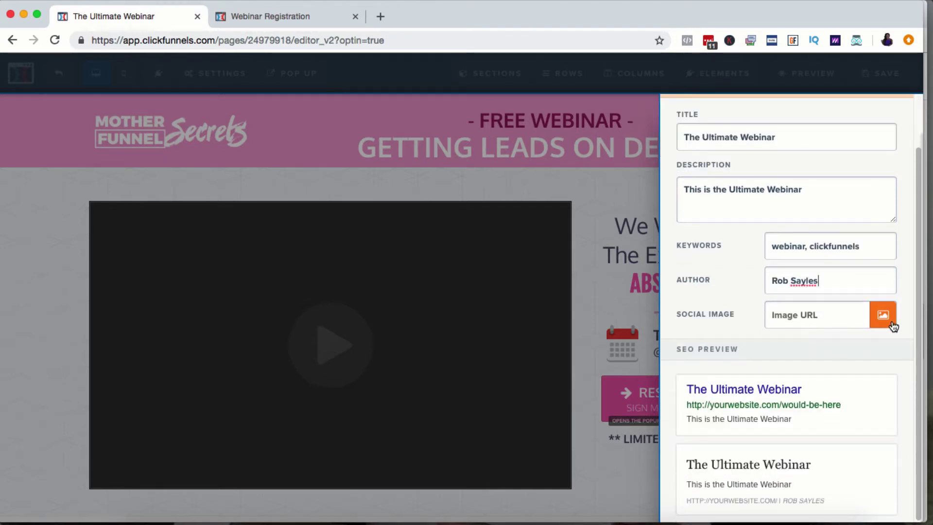
left_click(618, 257)
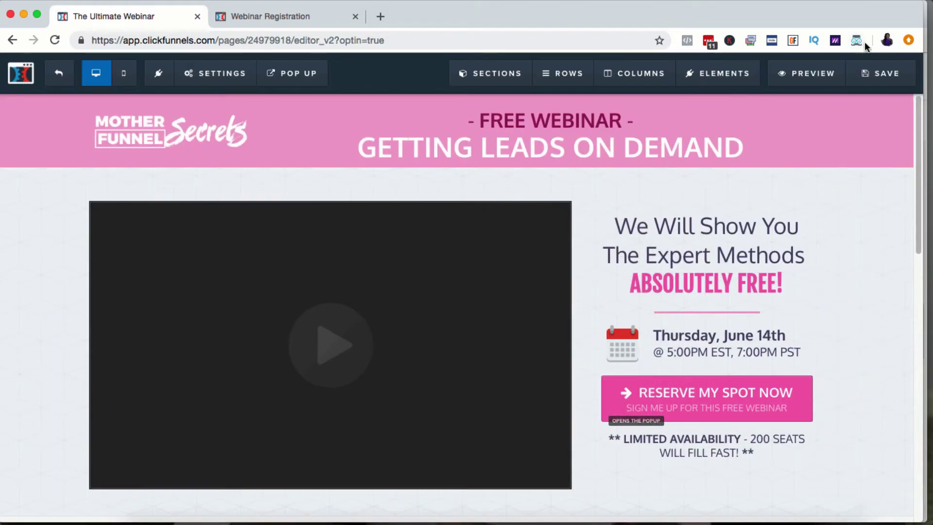
left_click(882, 73)
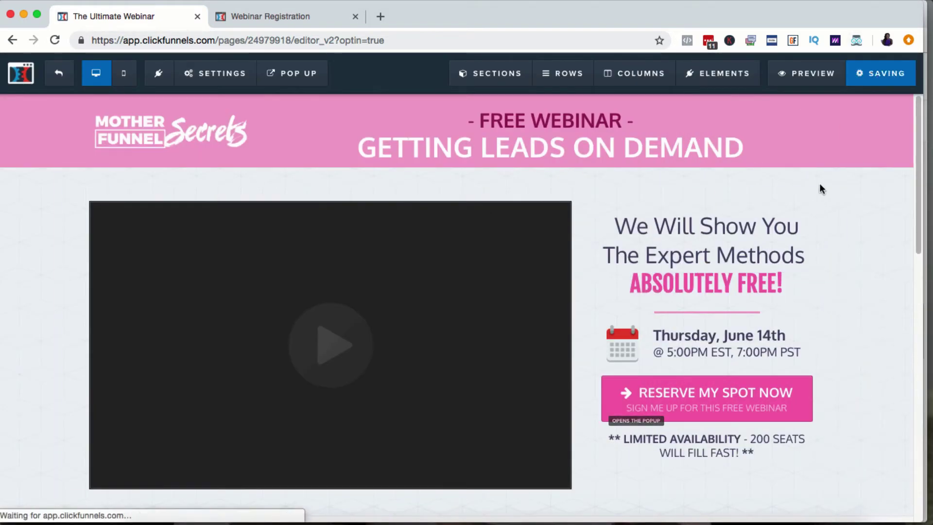
left_click(69, 74)
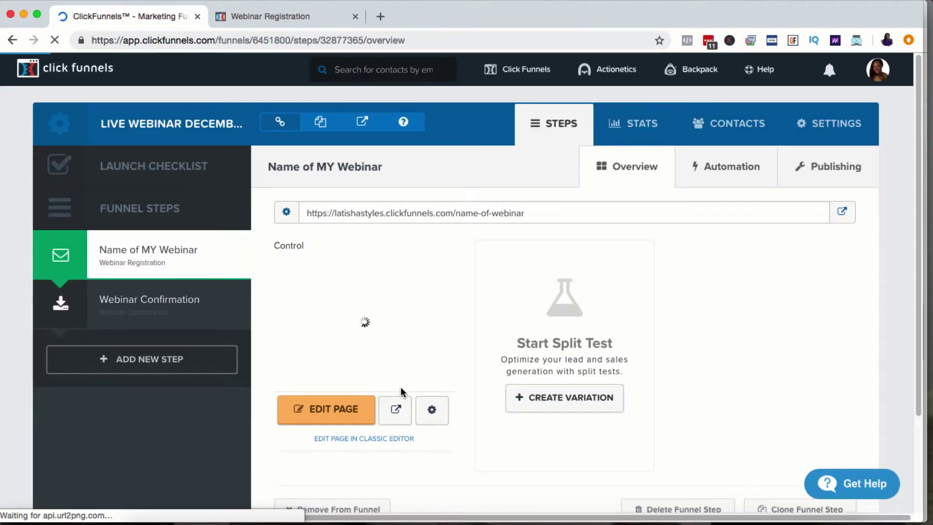
- Rename the registration page "Name of My Webinar" in its page settings and update the page
left_click(432, 413)
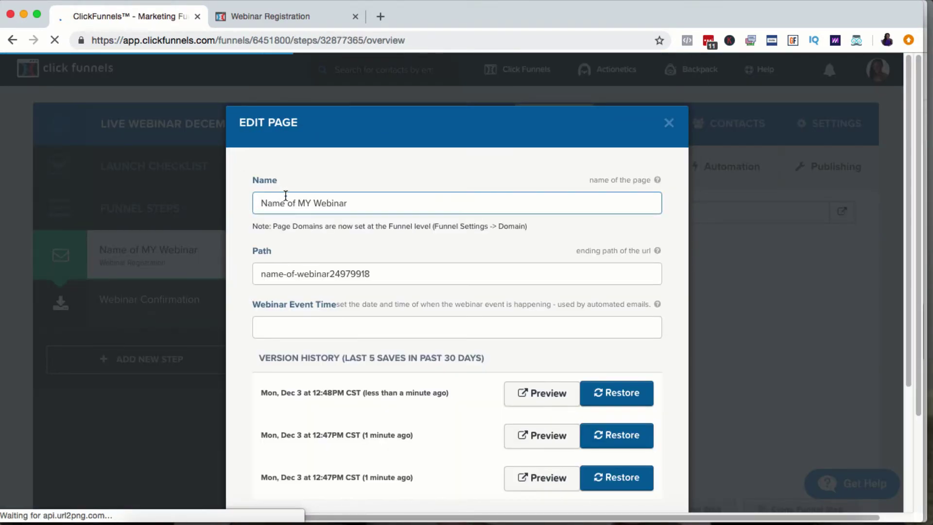
left_click(306, 202)
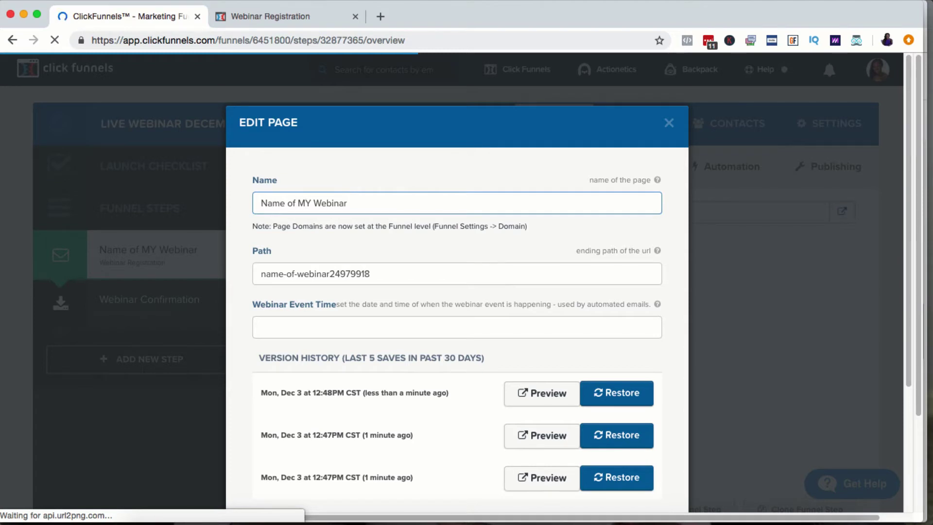
key("Delete")
type("y")
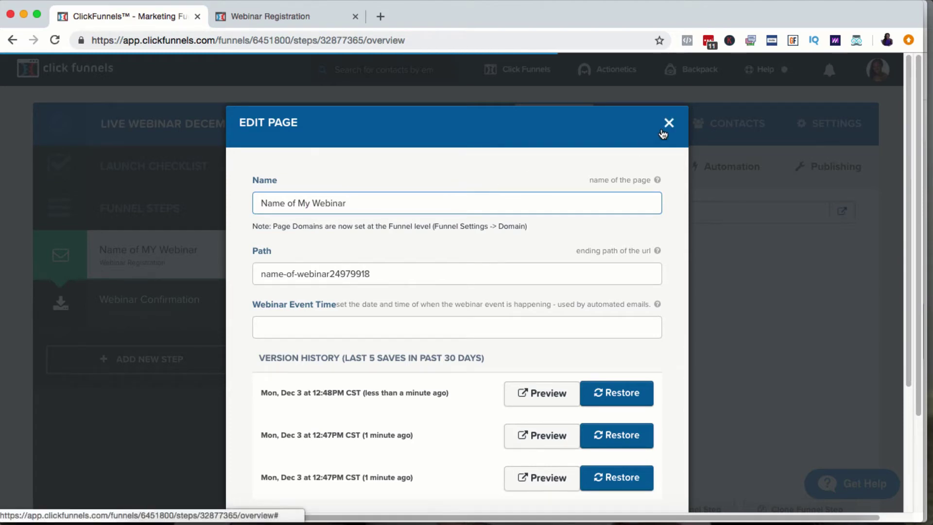
scroll(660, 219, "down", 4)
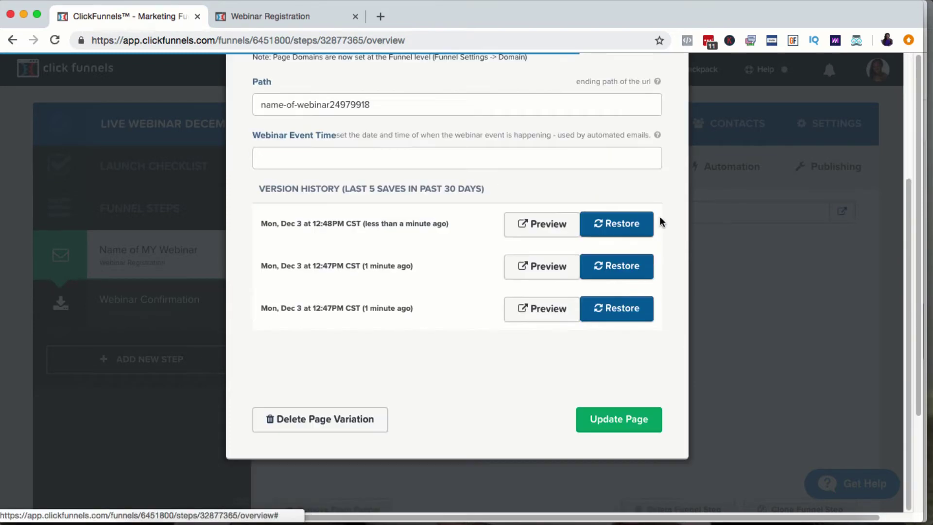
left_click(625, 409)
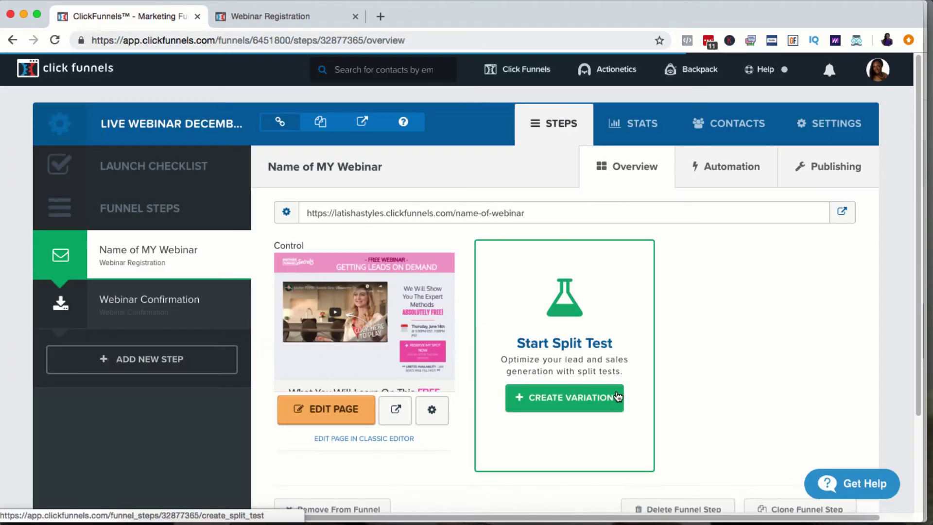
- Examine the version history and its preview and restore options in the registration page's settings, and close them without changes
left_click(432, 413)
scroll(428, 398, "down", 2)
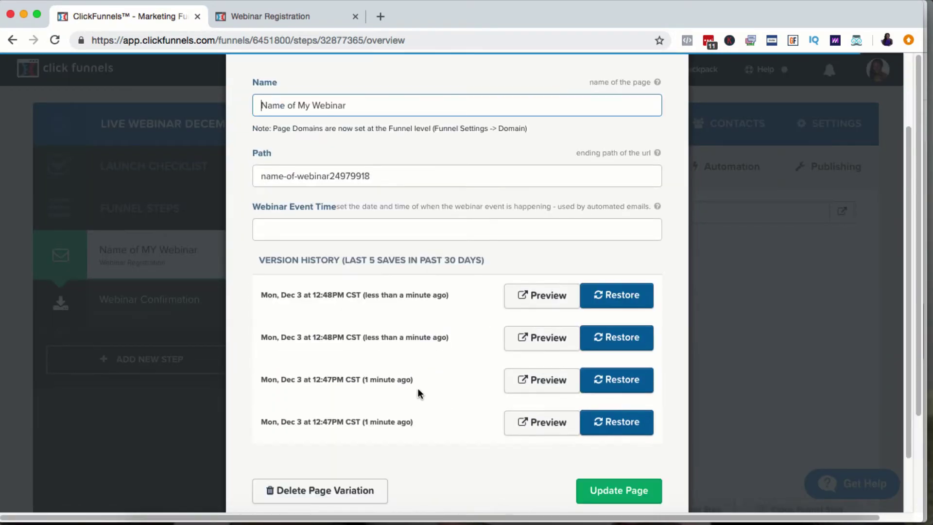
left_click_drag(259, 262, 520, 264)
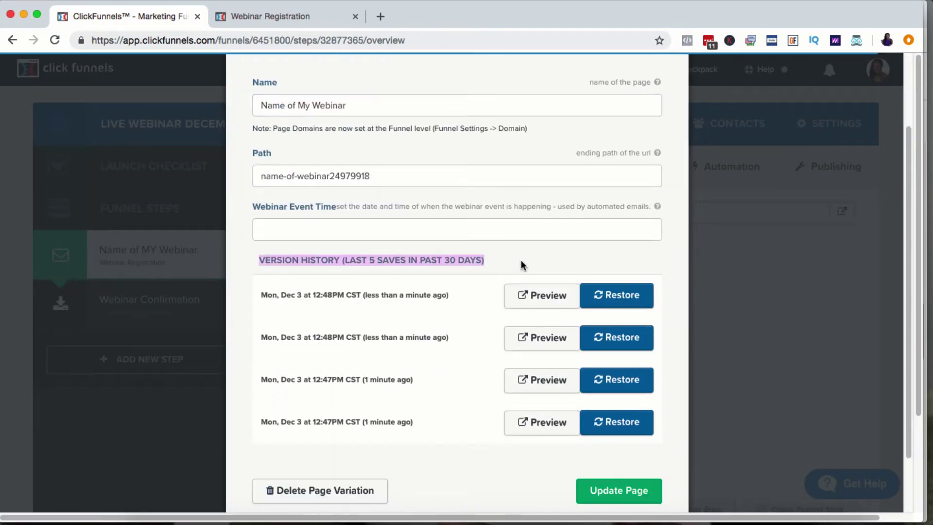
left_click(521, 265)
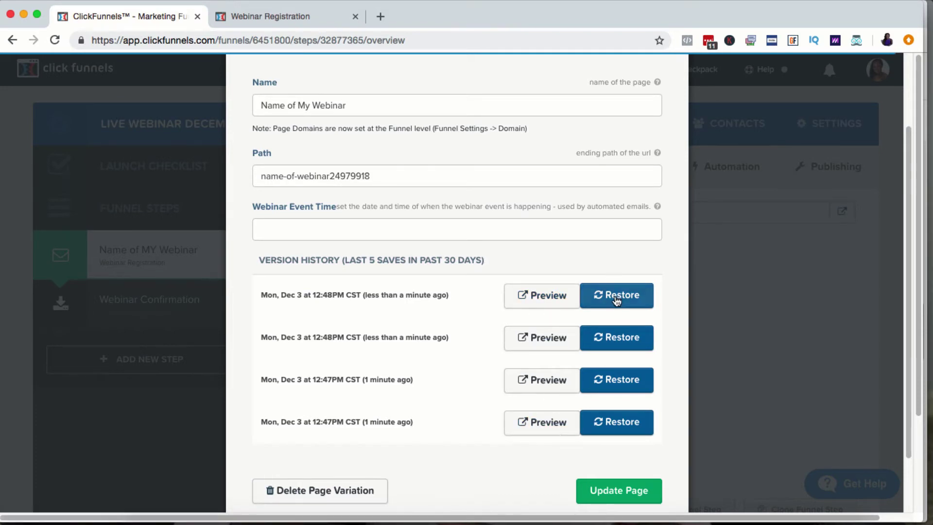
scroll(619, 304, "down", 2)
scroll(619, 304, "up", 4)
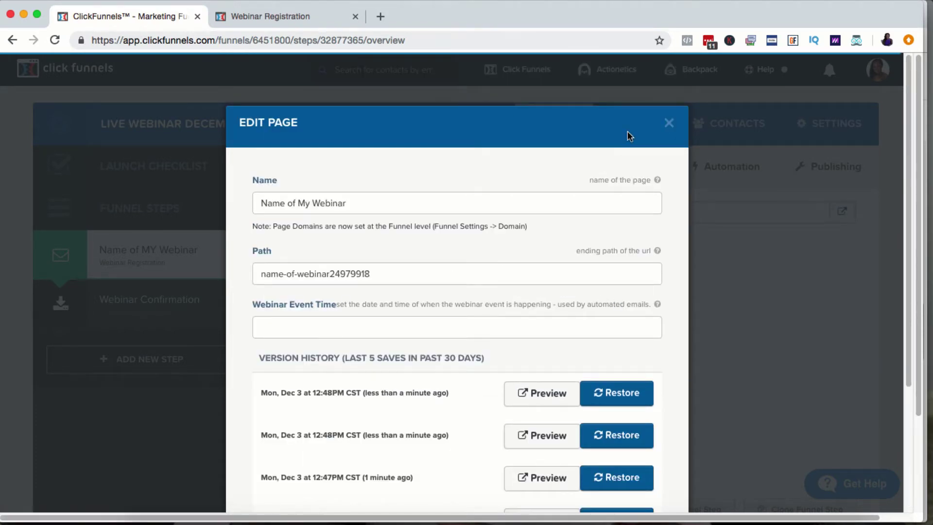
left_click(669, 123)
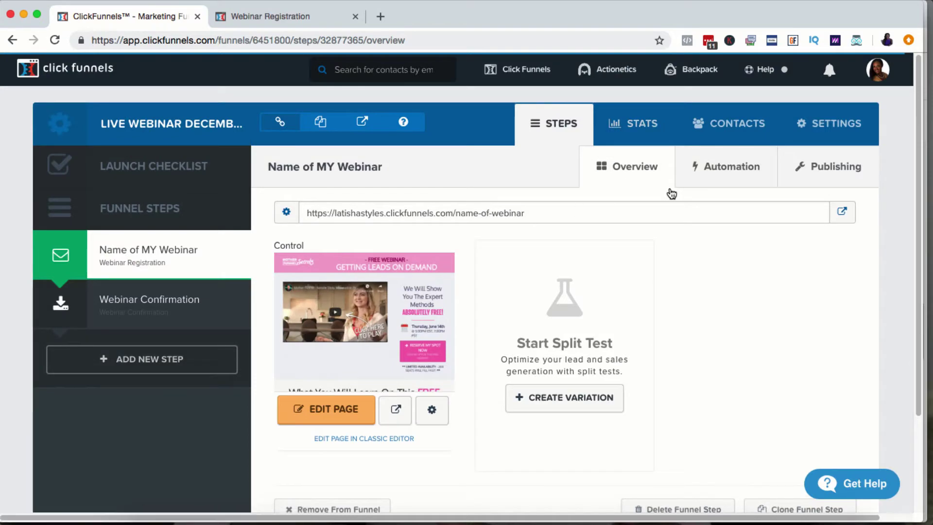
- Visit the live funnel page to check its title and address, and close both live page tabs
left_click(353, 124)
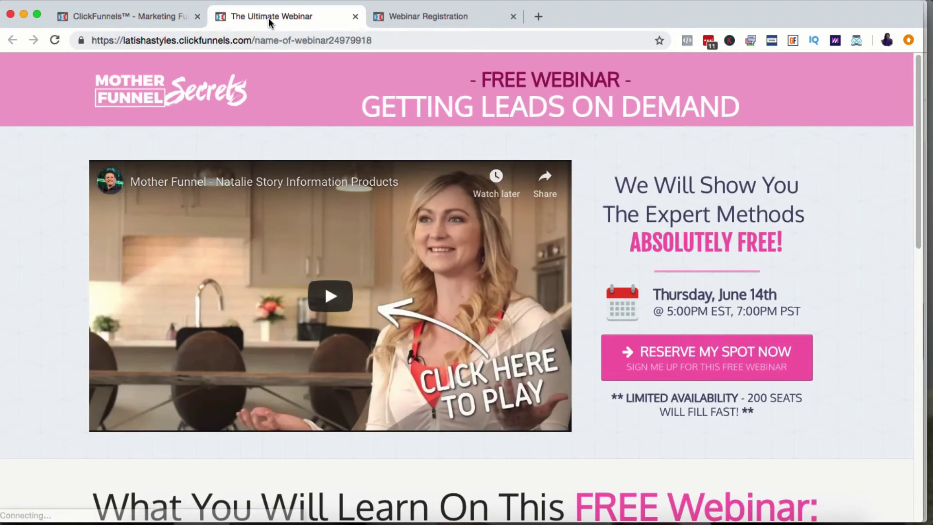
left_click(480, 17)
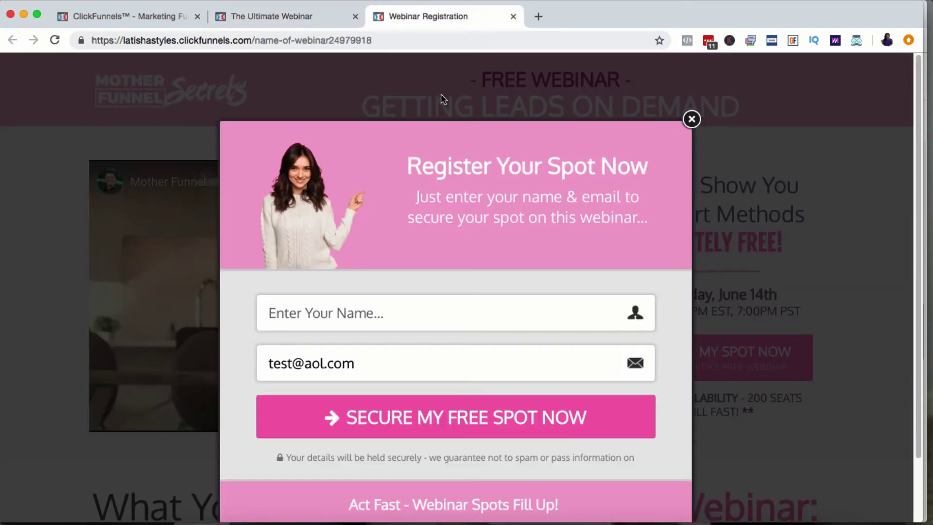
left_click(513, 16)
left_click(356, 17)
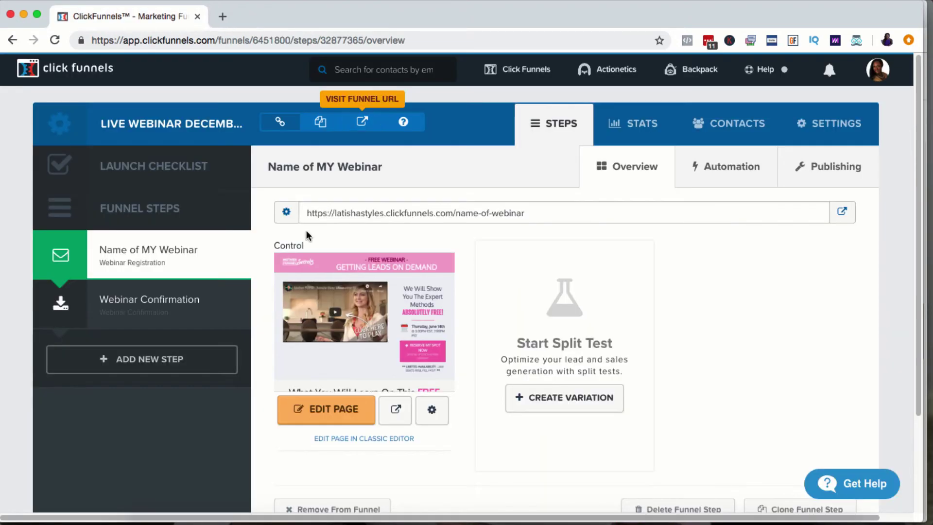
- Open the registration page for editing and change the upper header headline to "- FREE TRAINING -"
left_click(311, 412)
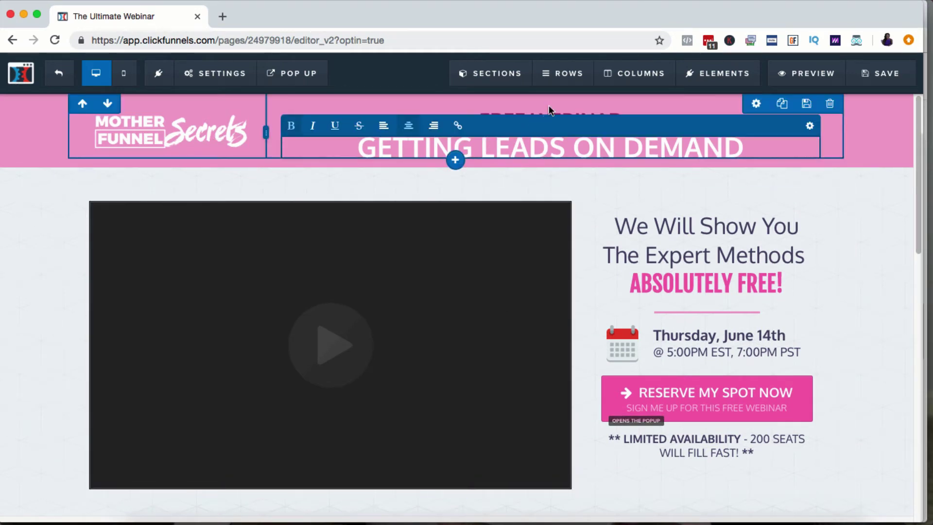
left_click(558, 125)
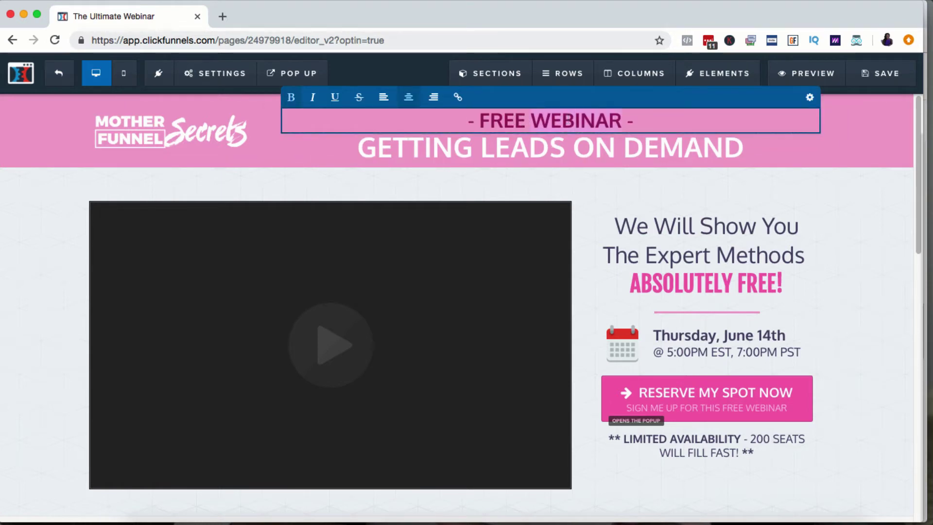
type("t")
key("BackSpace")
type("TRAINING")
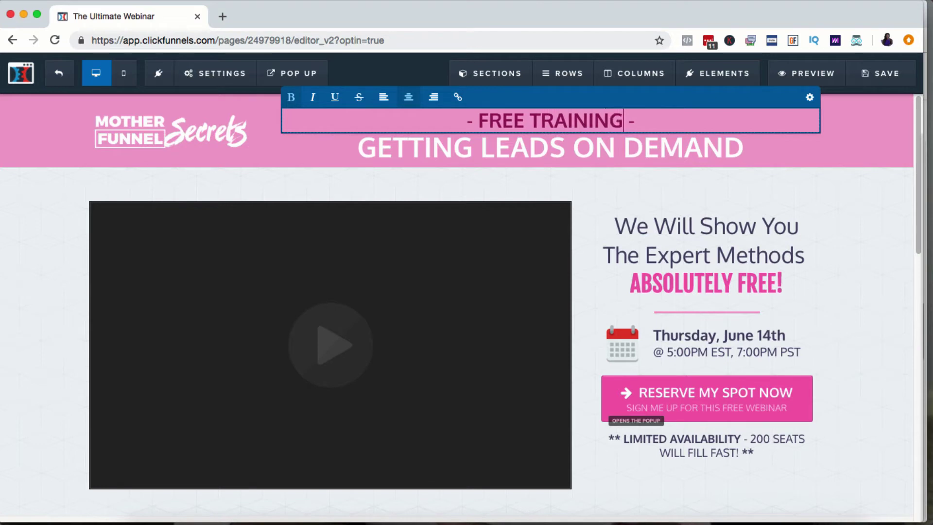
left_click(585, 145)
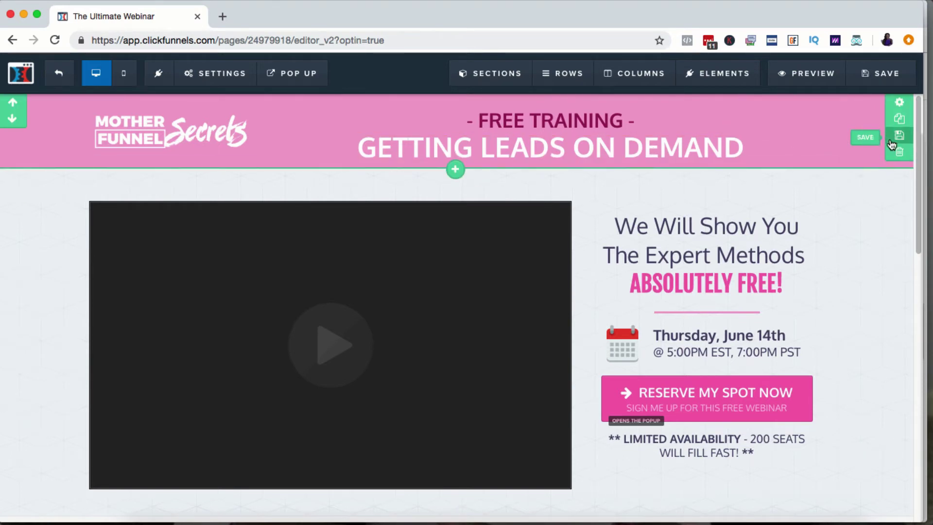
- Set the header section's background colour to the recently used red, #f87060, and look over the logo's image settings
left_click(899, 104)
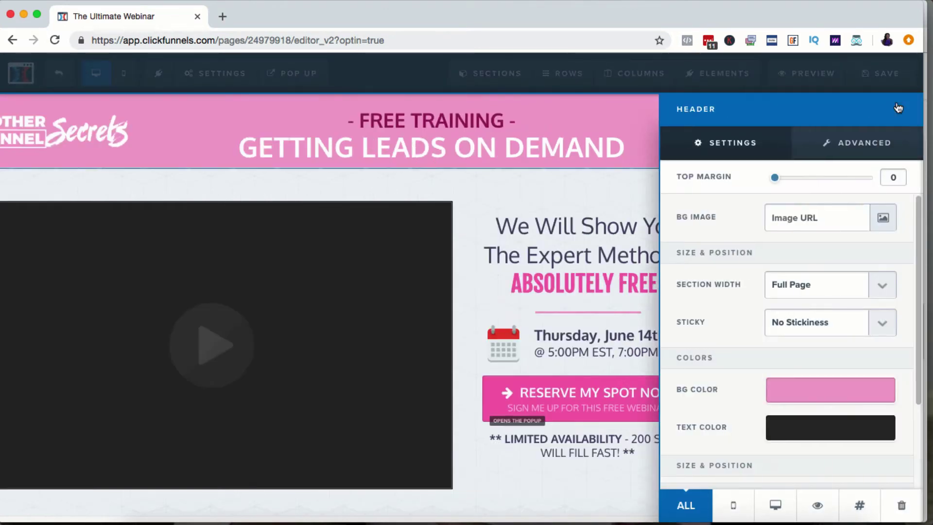
left_click(824, 388)
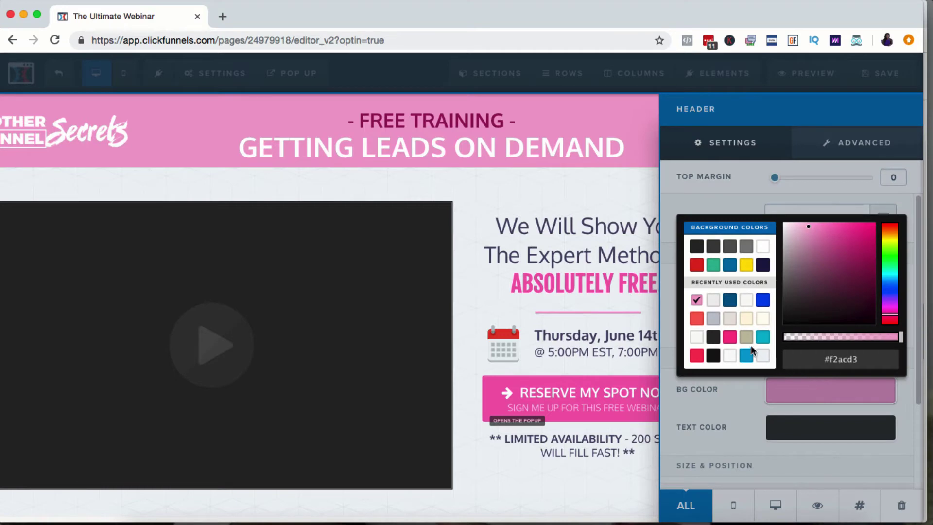
left_click(697, 319)
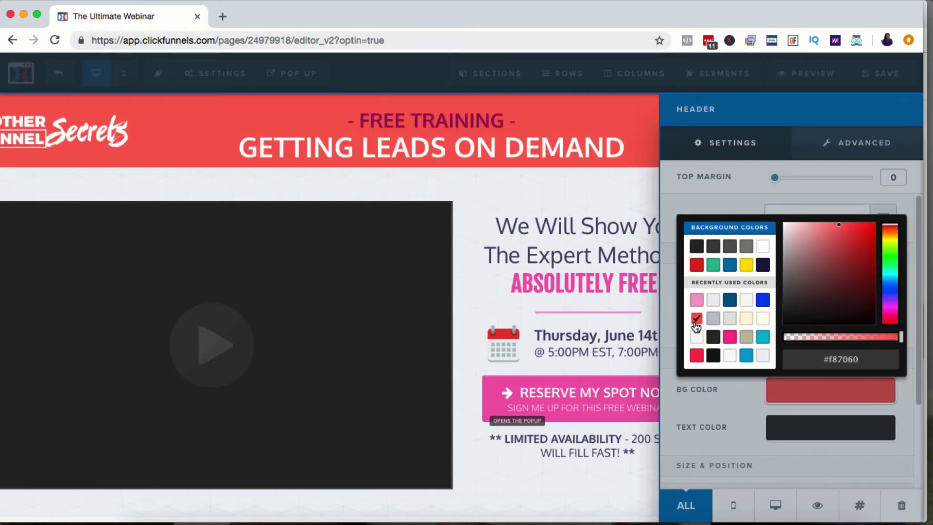
left_click(618, 220)
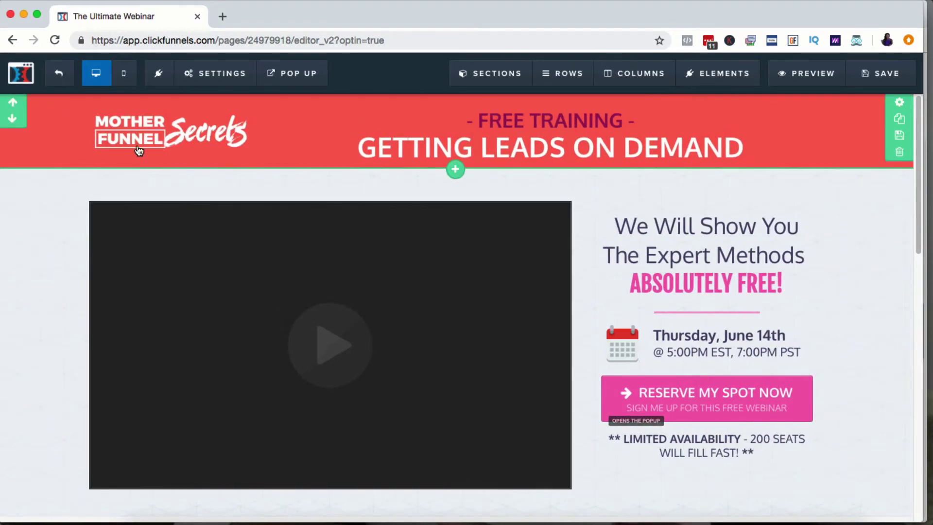
left_click(189, 123)
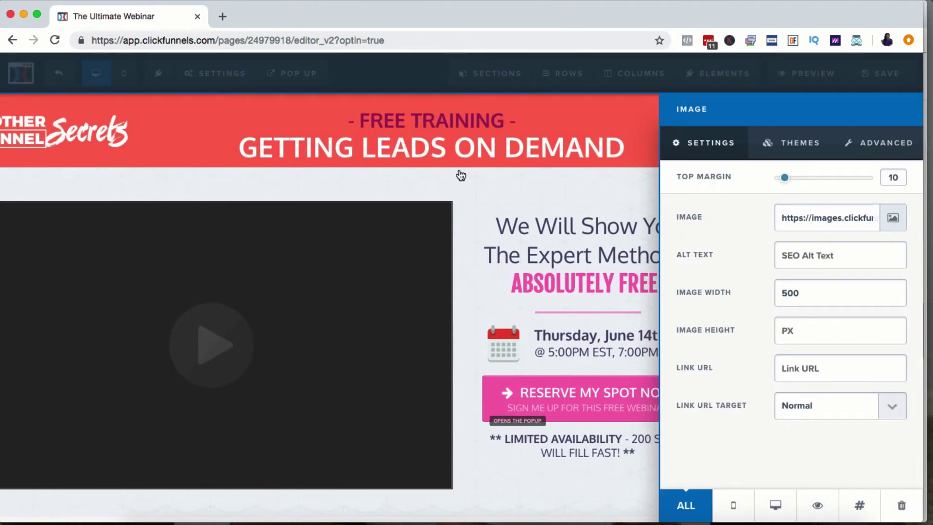
left_click(461, 175)
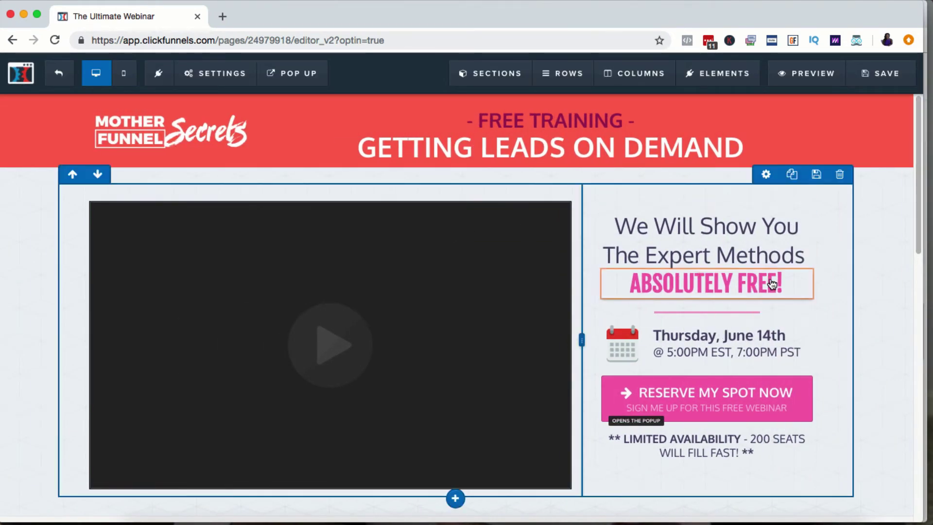
- Set the bold colour of the "ABSOLUTELY FREE!" sub-headline to the recently used crimson red
mouse_move(772, 284)
left_click(755, 264)
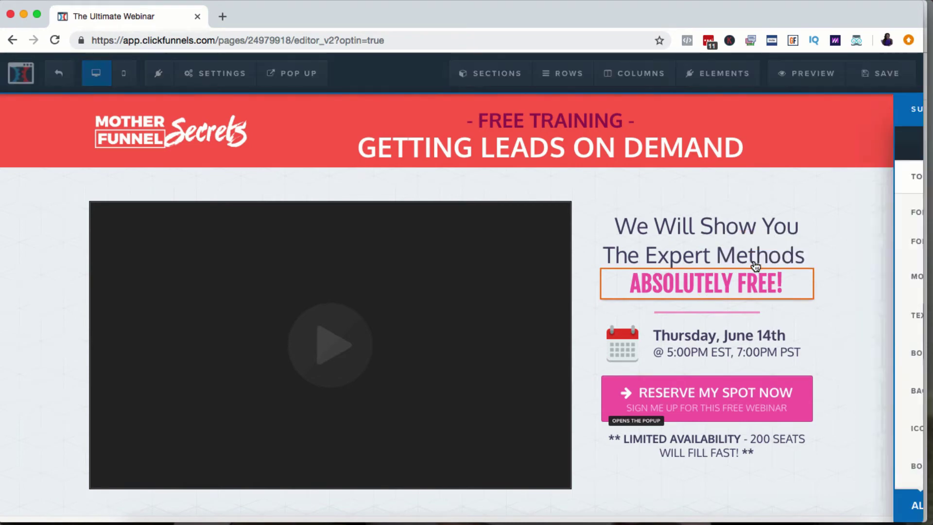
left_click(818, 356)
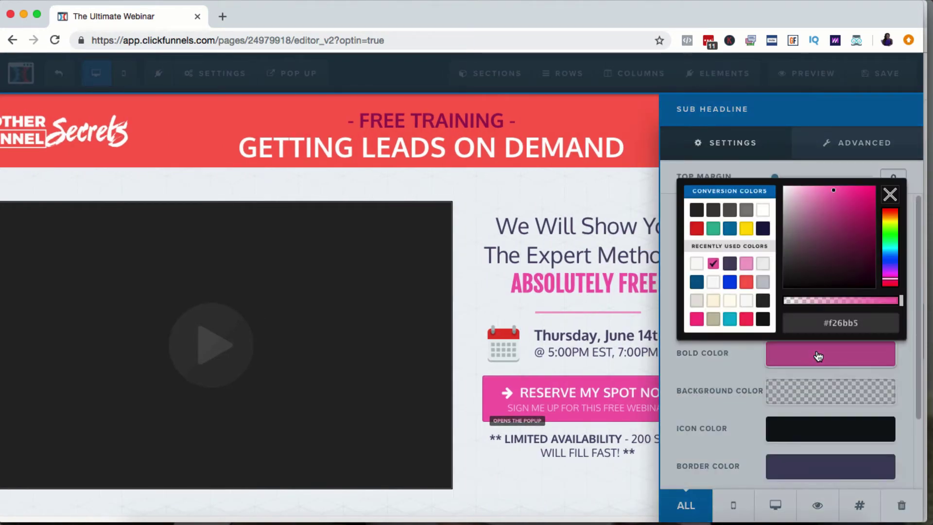
left_click(746, 319)
left_click(503, 269)
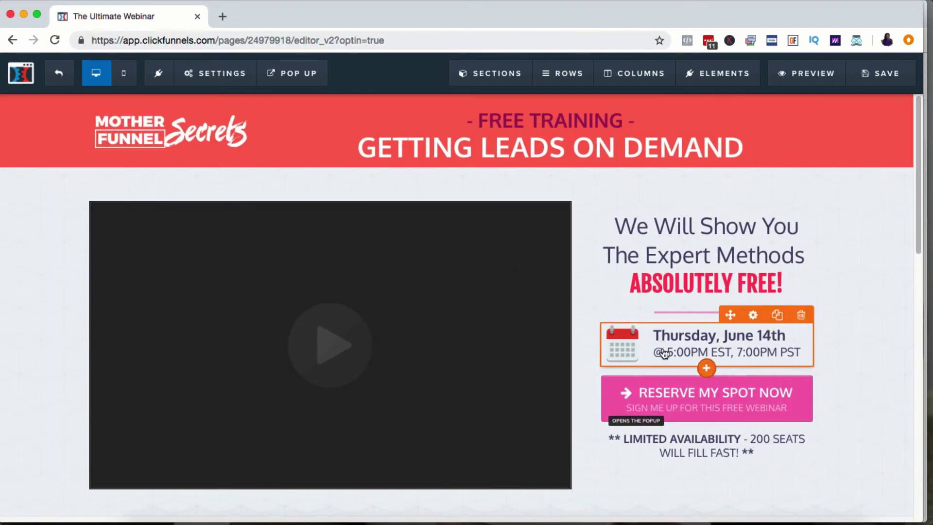
- Open the webinar date text beside the calendar image for editing, select its weekday, and leave the text
left_click(753, 334)
double_click(691, 335)
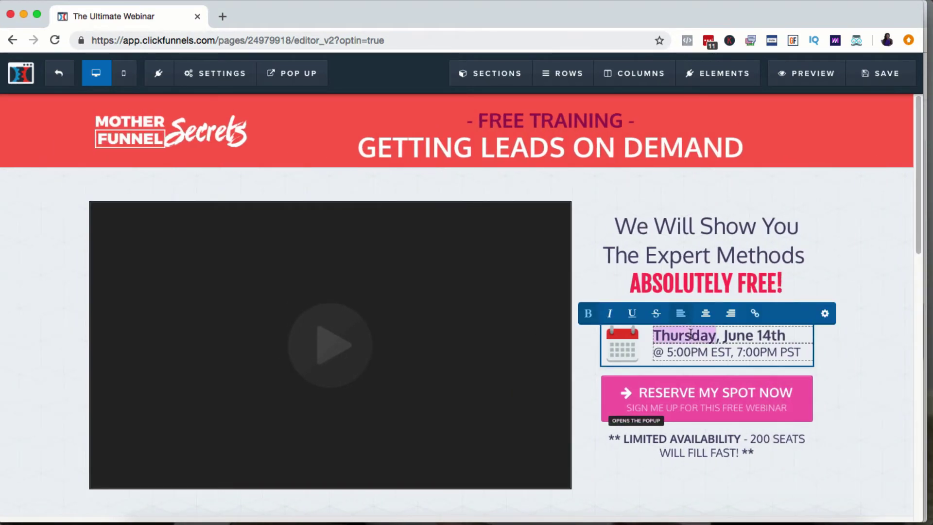
left_click(860, 298)
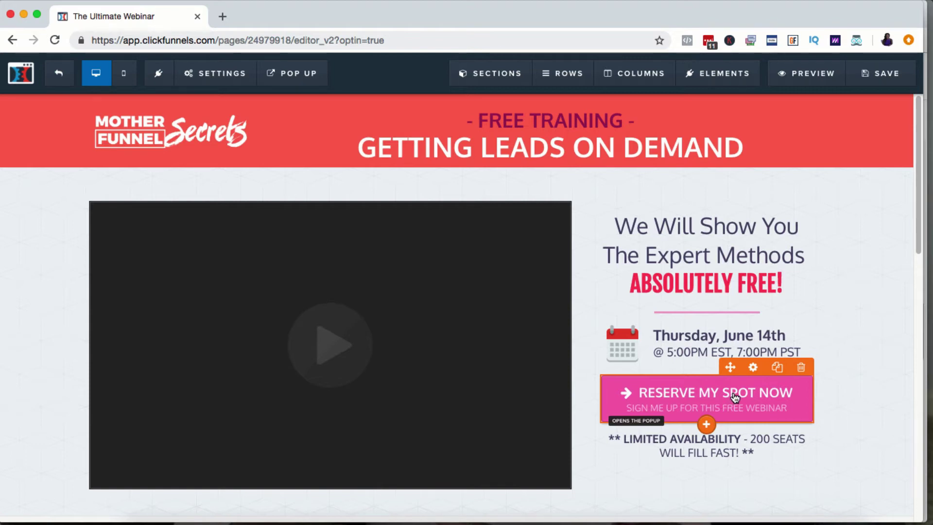
- Show the registration pop-up, glance at its settings, and look through its header, form fields and footer
left_click(299, 84)
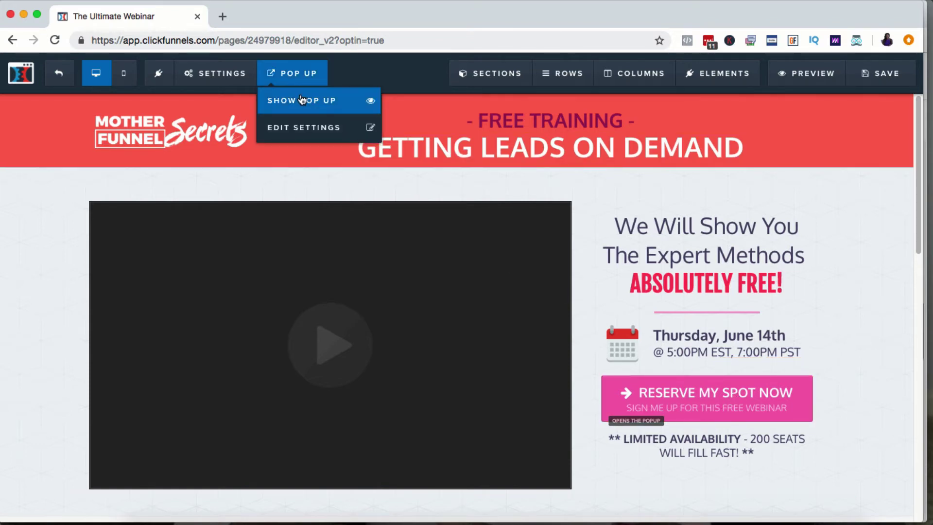
left_click(310, 127)
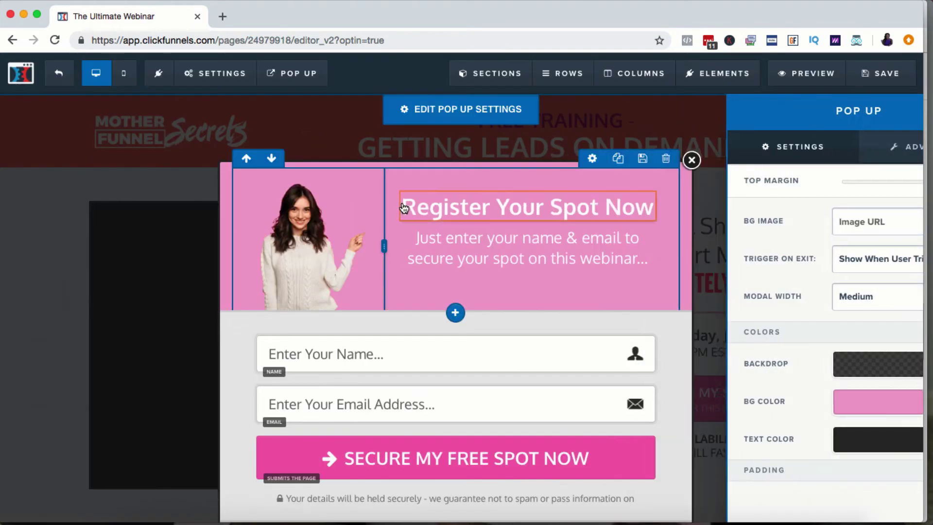
left_click(302, 129)
left_click(283, 98)
left_click(292, 74)
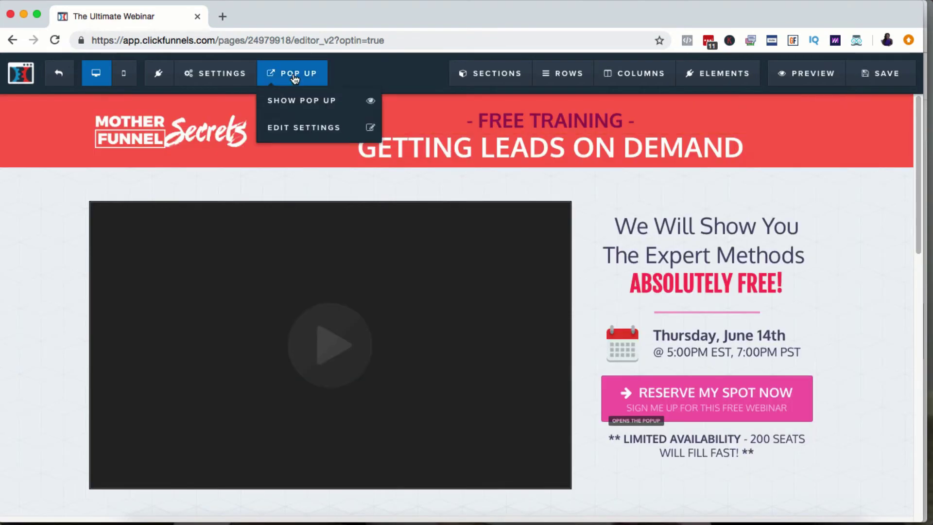
left_click(313, 102)
scroll(616, 277, "down", 3)
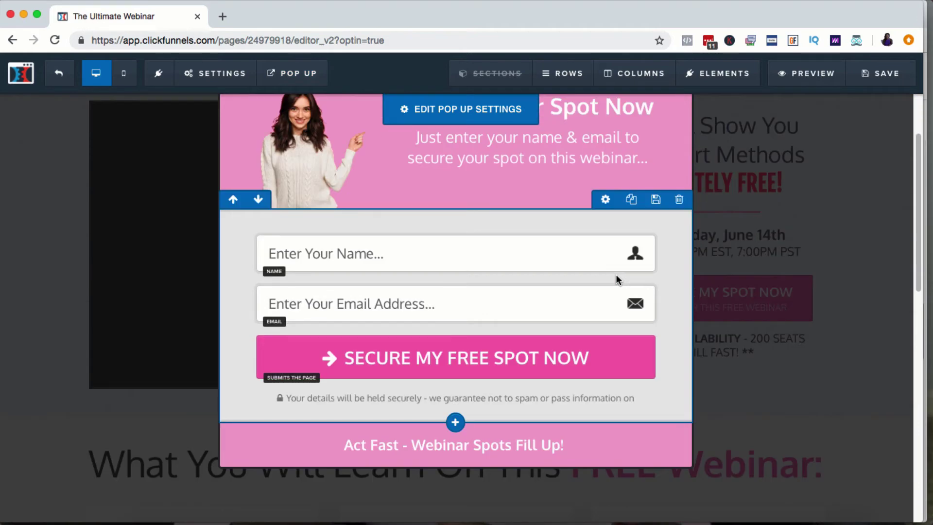
scroll(616, 277, "up", 3)
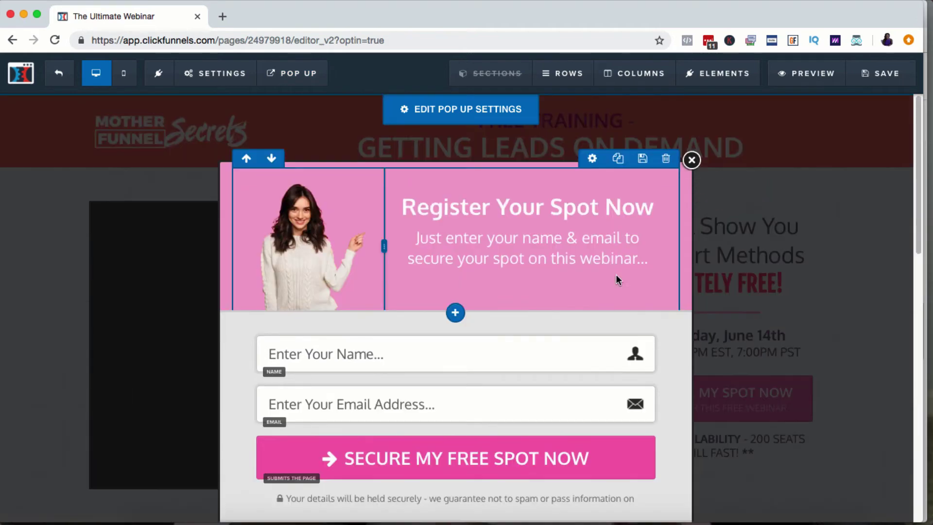
- Look at the settings of the sub-headline under "Register Your Spot Now" in the pop-up and close them
left_click(535, 243)
left_click(650, 220)
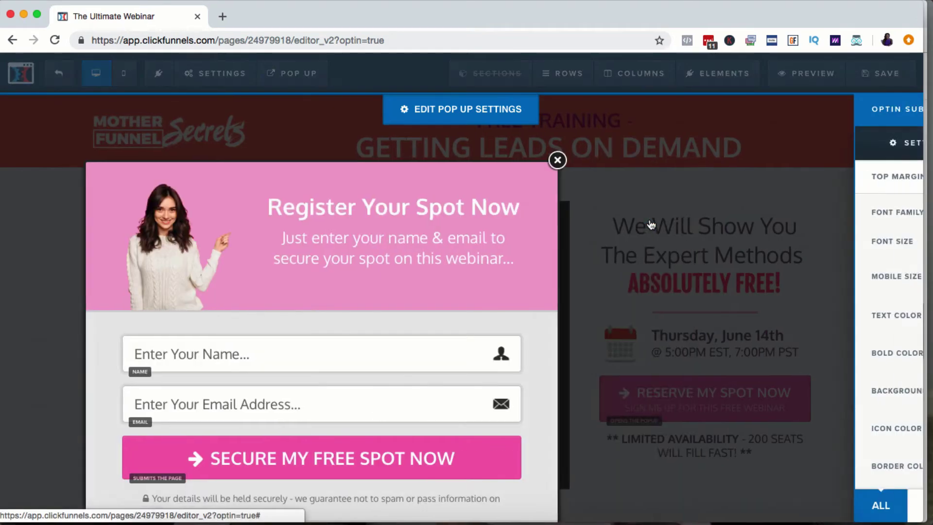
left_click(183, 279)
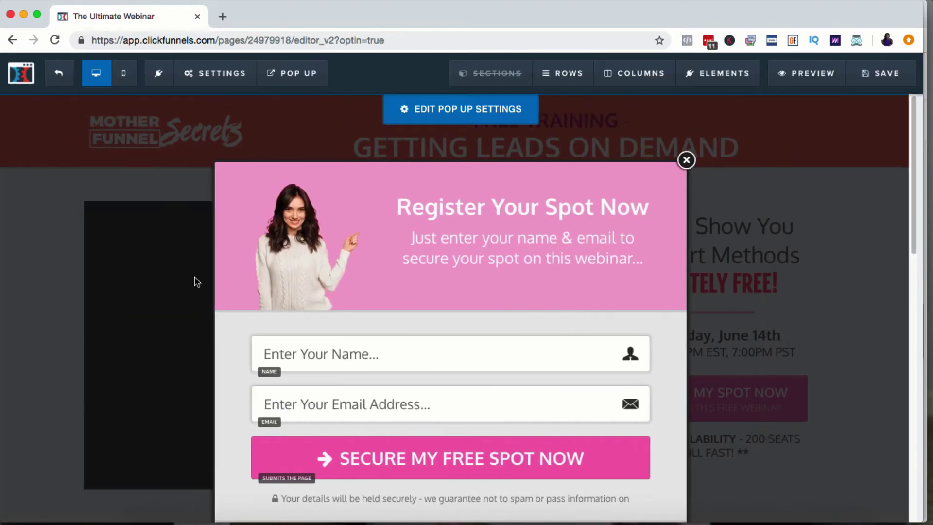
- Examine the pop-up's name and email fields, submit button and closing line, and close the pop-up
left_click(333, 229)
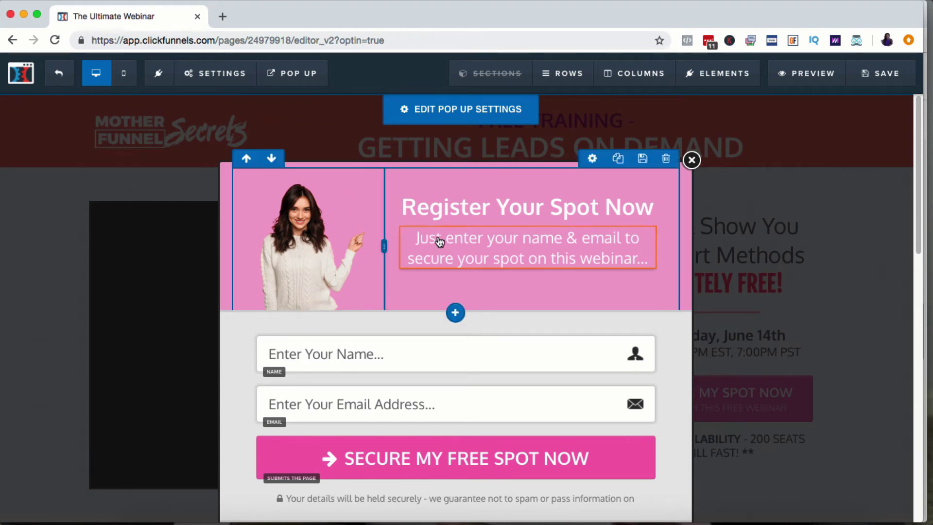
scroll(445, 243, "down", 1)
scroll(444, 243, "down", 2)
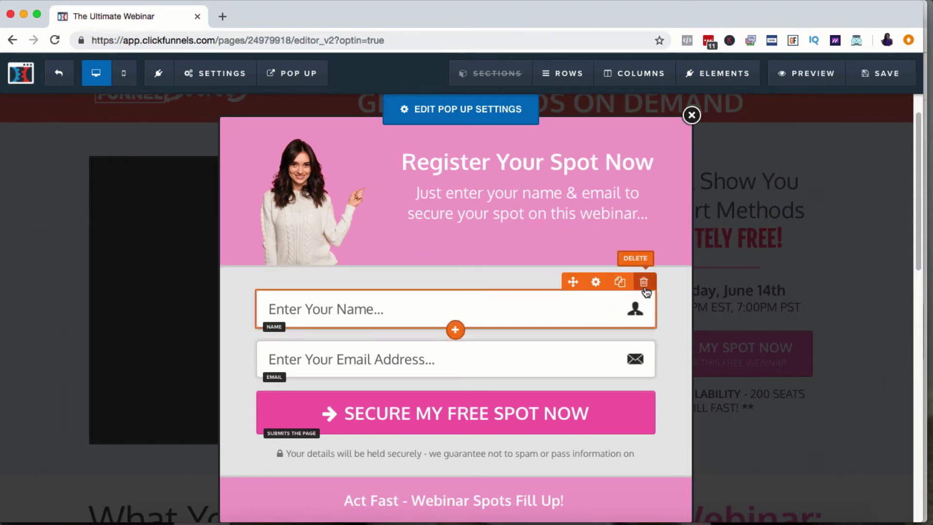
scroll(535, 384, "down", 1)
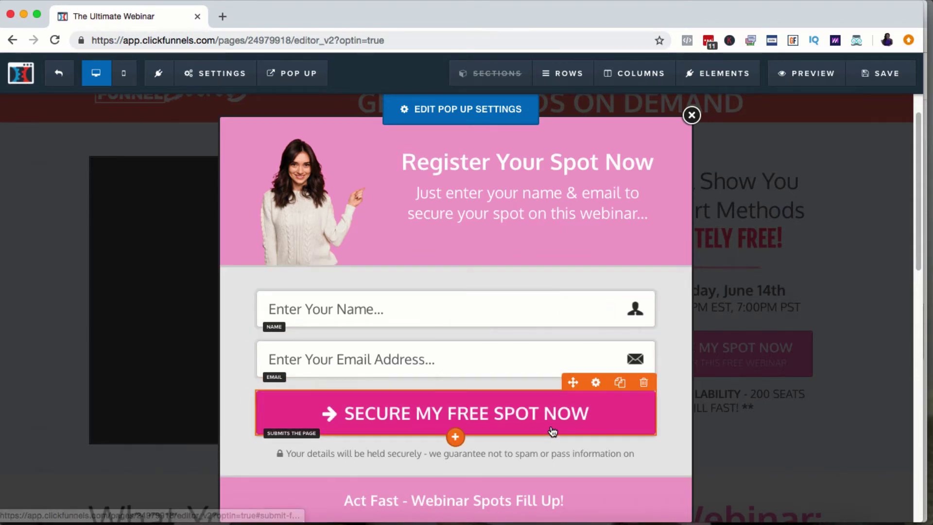
scroll(484, 431, "down", 3)
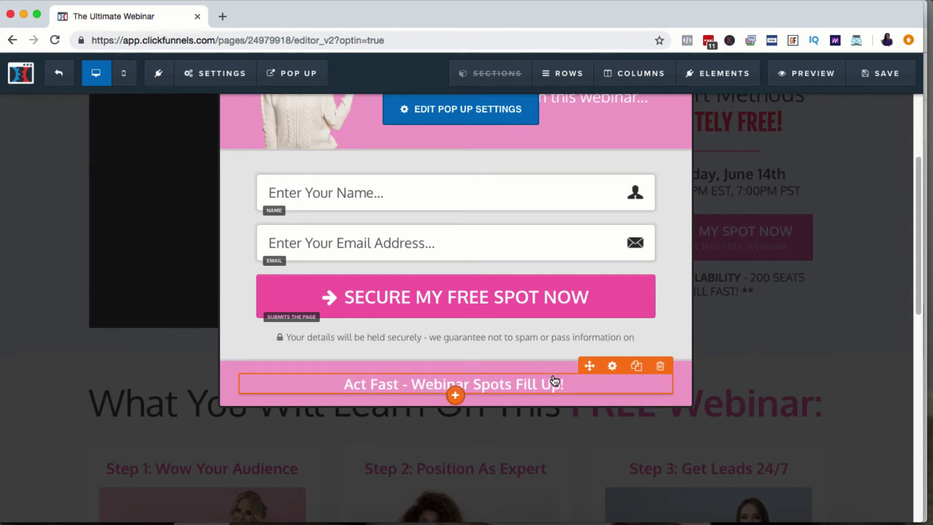
scroll(554, 381, "up", 3)
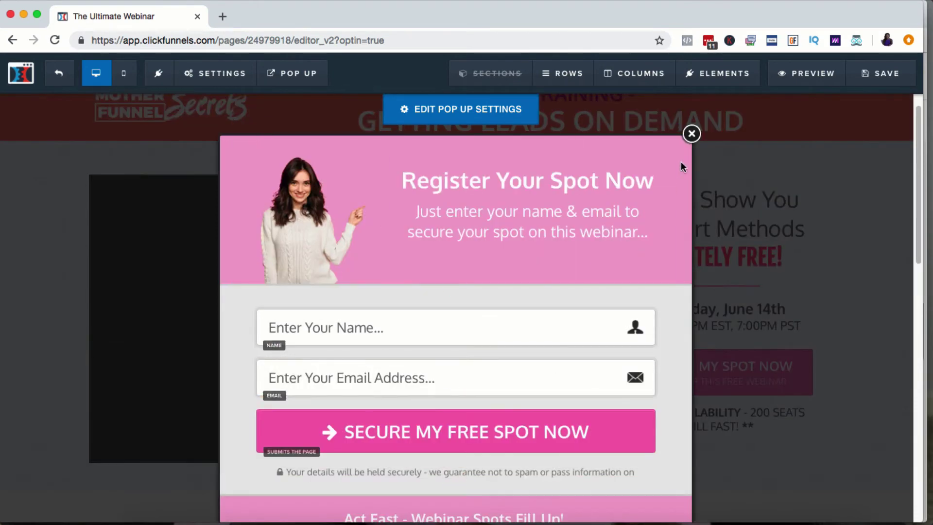
left_click(692, 133)
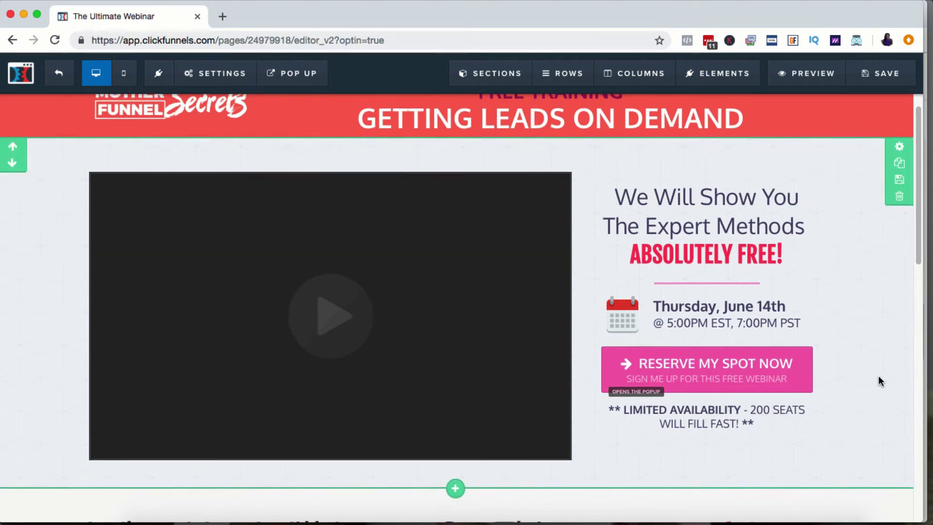
- Look over the Video & CTA section's background image settings and the video element's YouTube settings
scroll(856, 372, "up", 1)
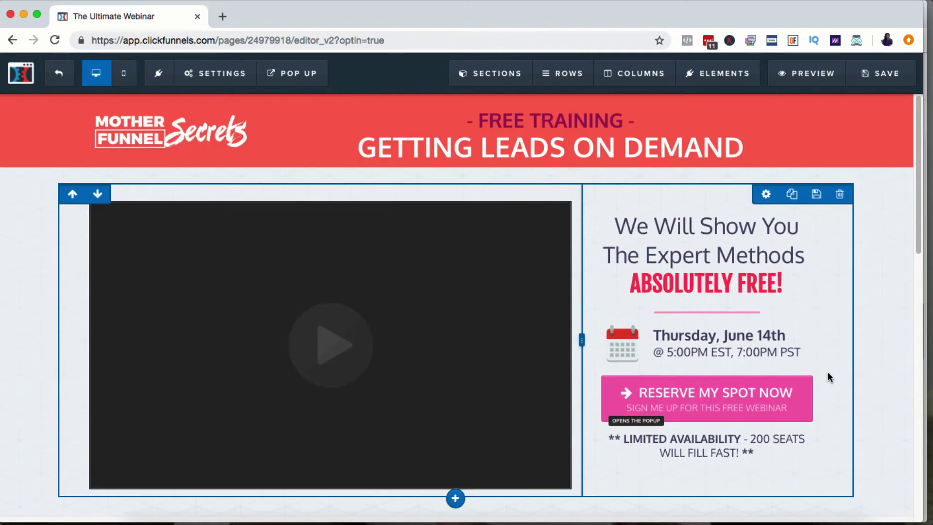
scroll(828, 377, "down", 1)
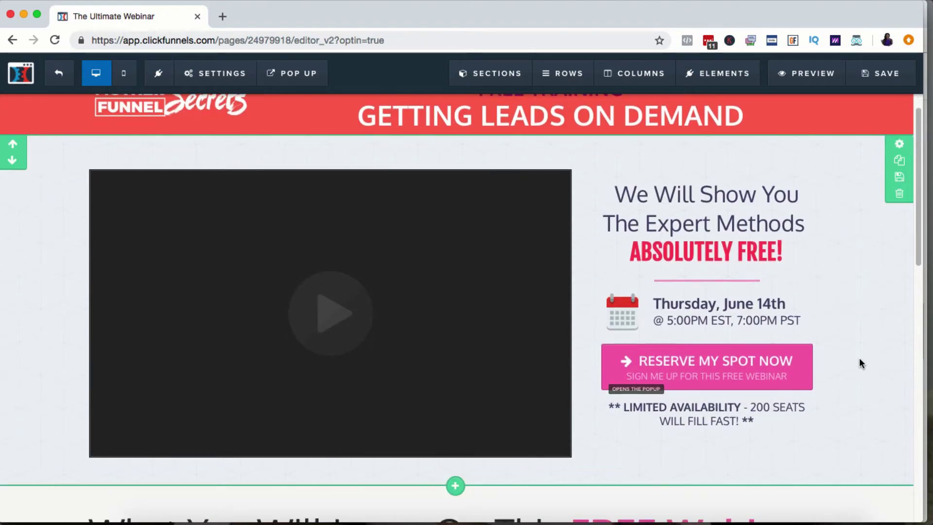
scroll(861, 359, "down", 2)
scroll(838, 352, "up", 2)
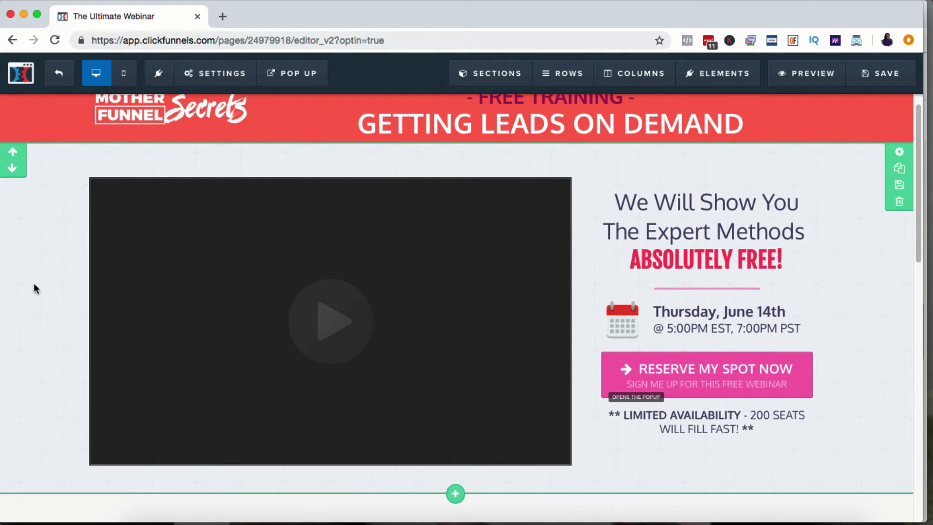
left_click(898, 154)
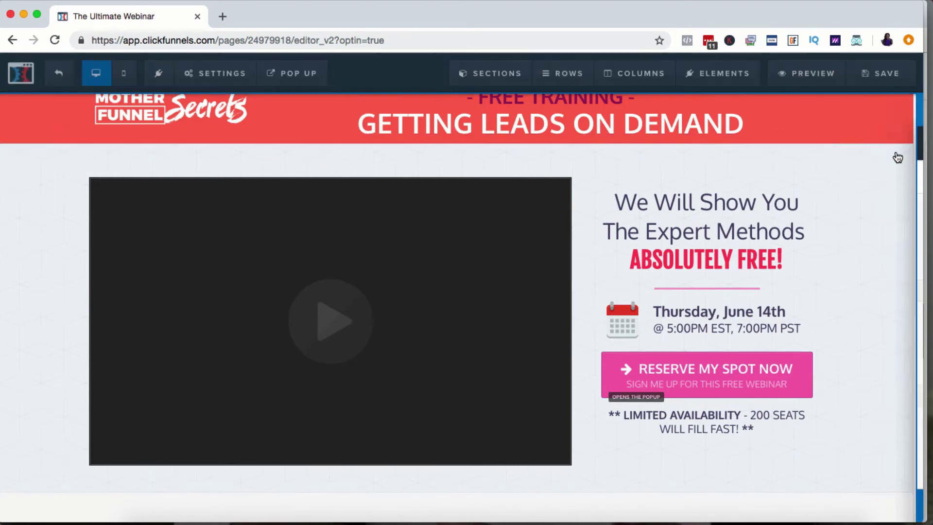
left_click(575, 144)
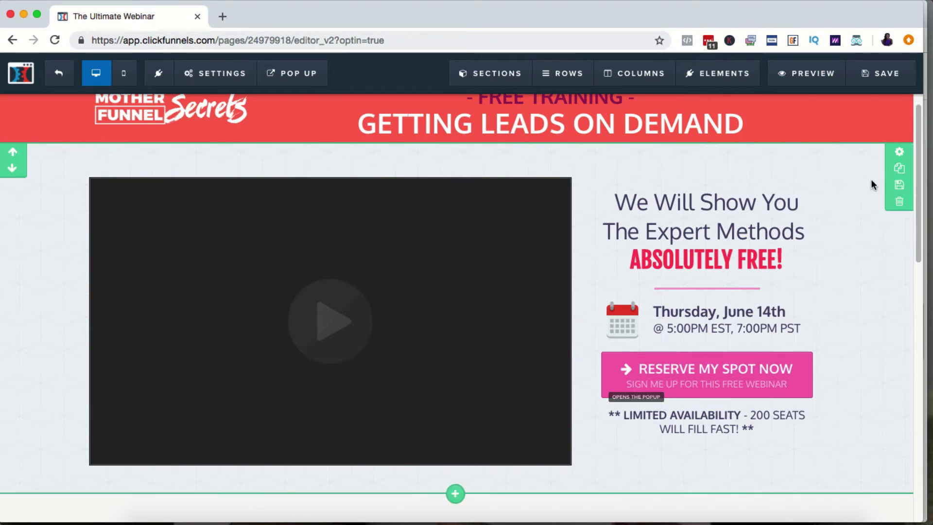
left_click(899, 152)
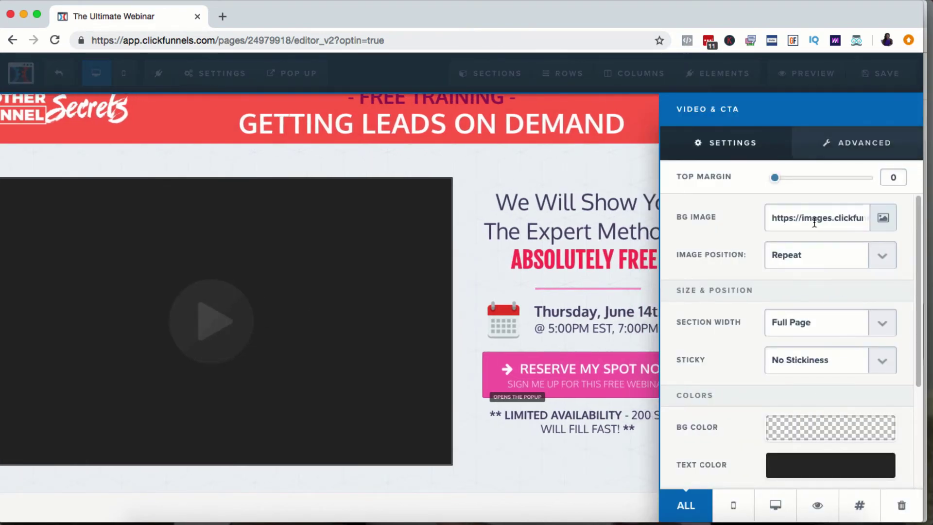
left_click(581, 166)
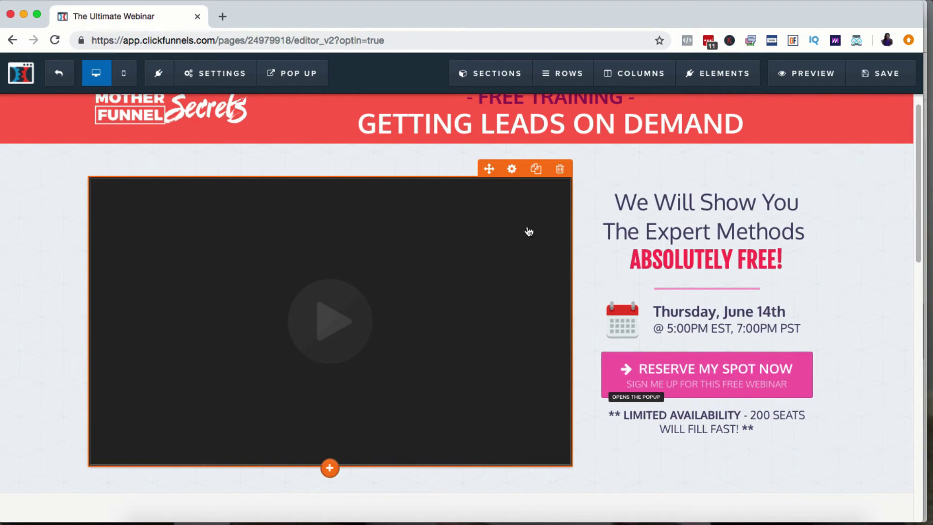
left_click(503, 256)
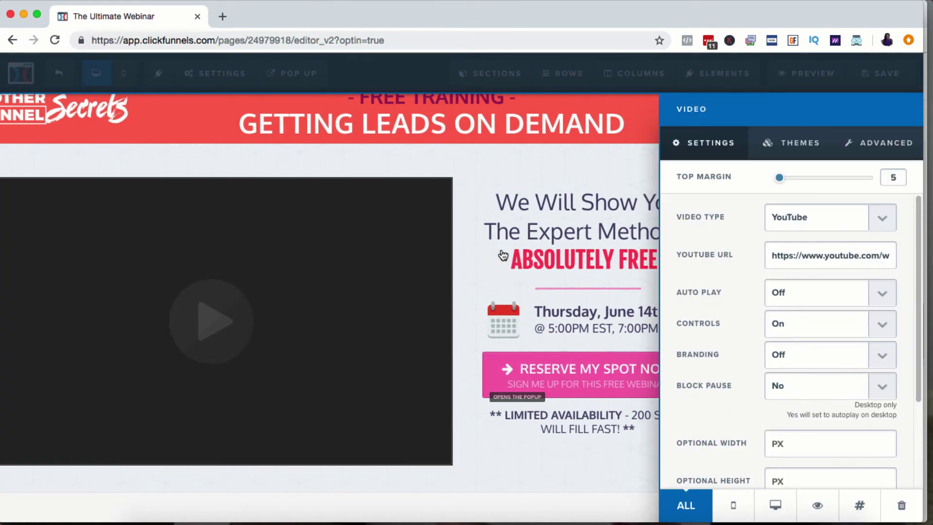
left_click(466, 295)
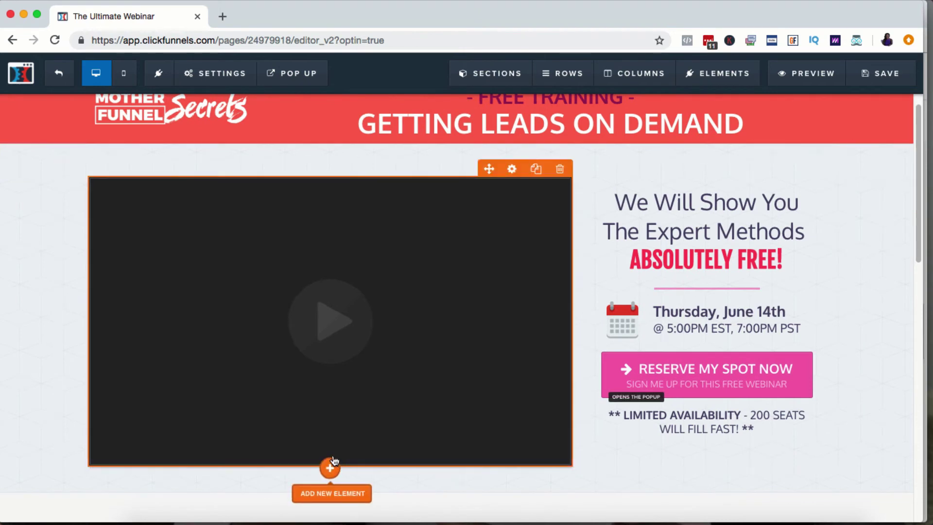
- Add an image element below the video and delete it again
left_click(334, 463)
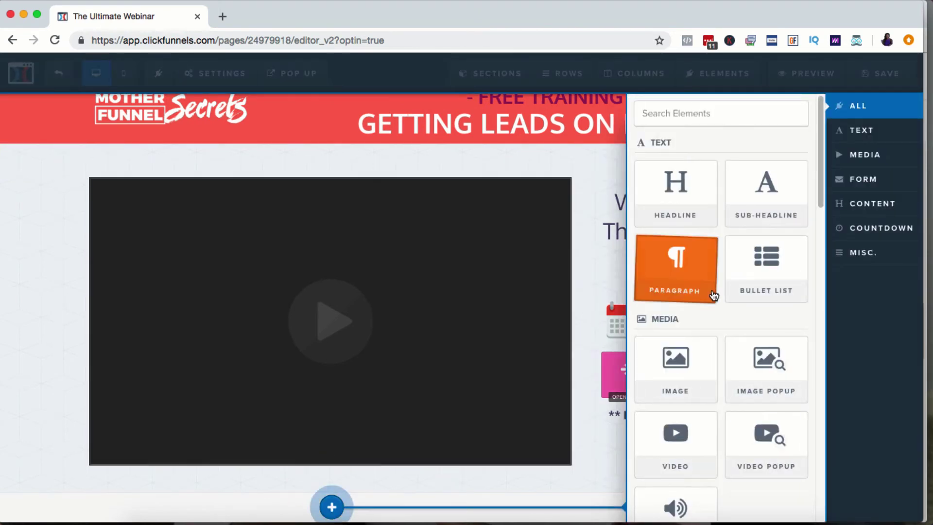
left_click(689, 381)
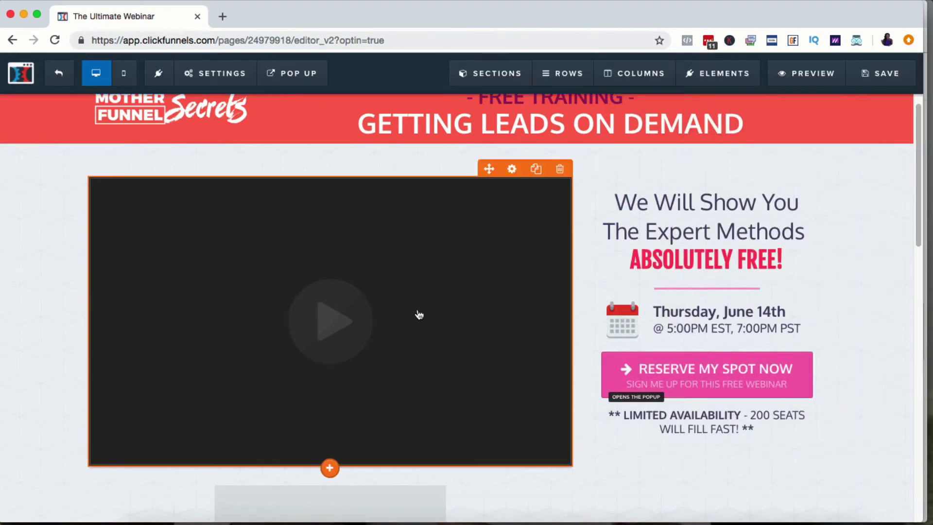
scroll(419, 315, "down", 4)
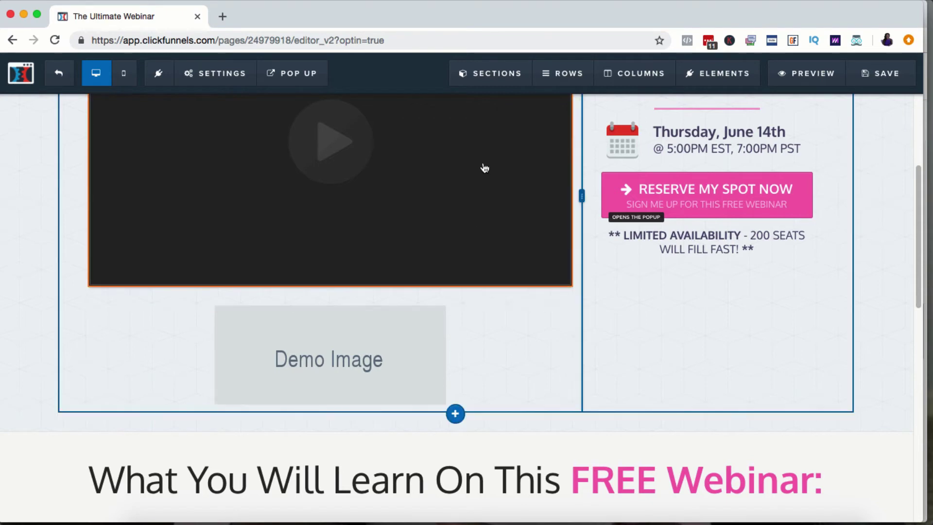
left_click(560, 298)
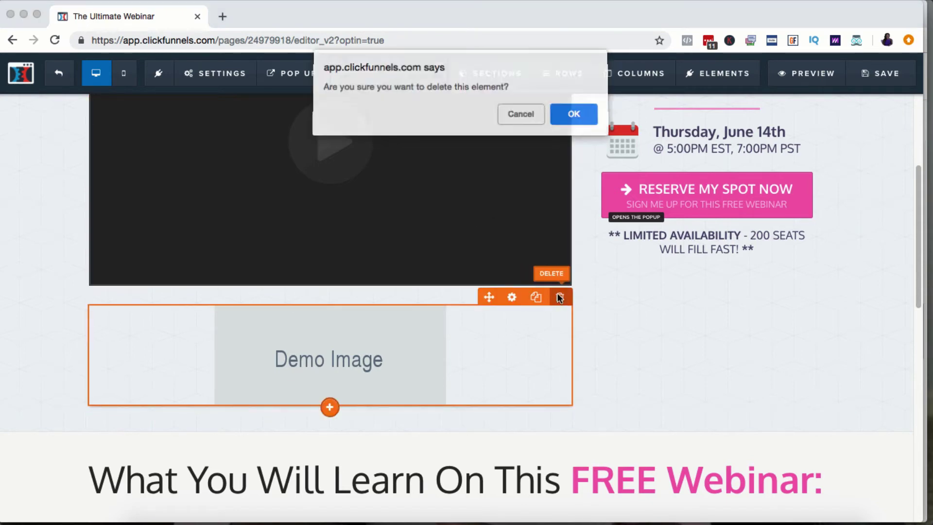
key("Return")
- Examine the inline formatting and colour settings of the "What You Will Learn On This FREE Webinar:" headline, and close the settings
scroll(557, 292, "down", 2)
scroll(559, 306, "down", 3)
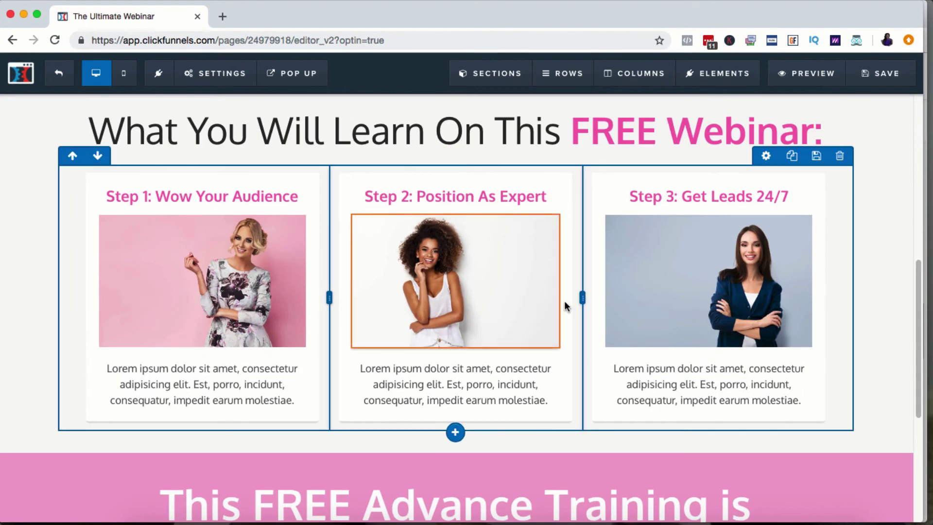
scroll(565, 306, "up", 2)
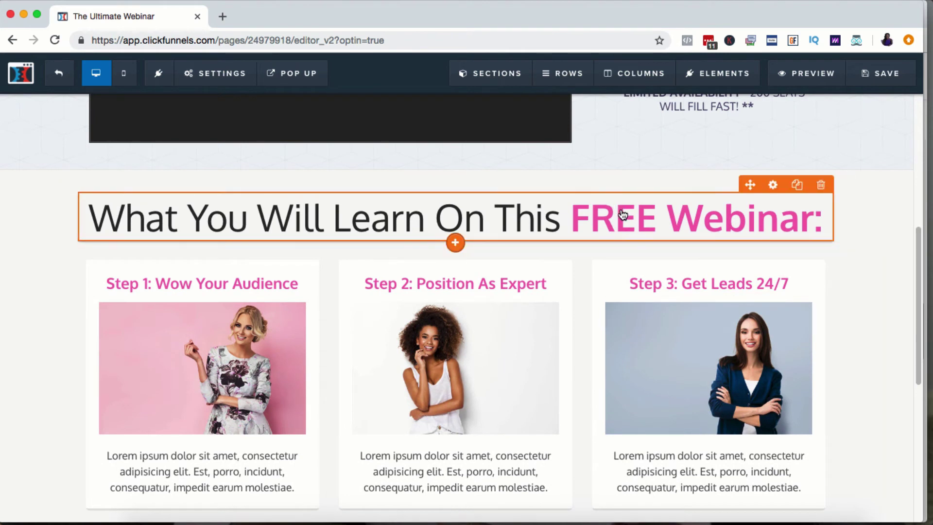
left_click(525, 219)
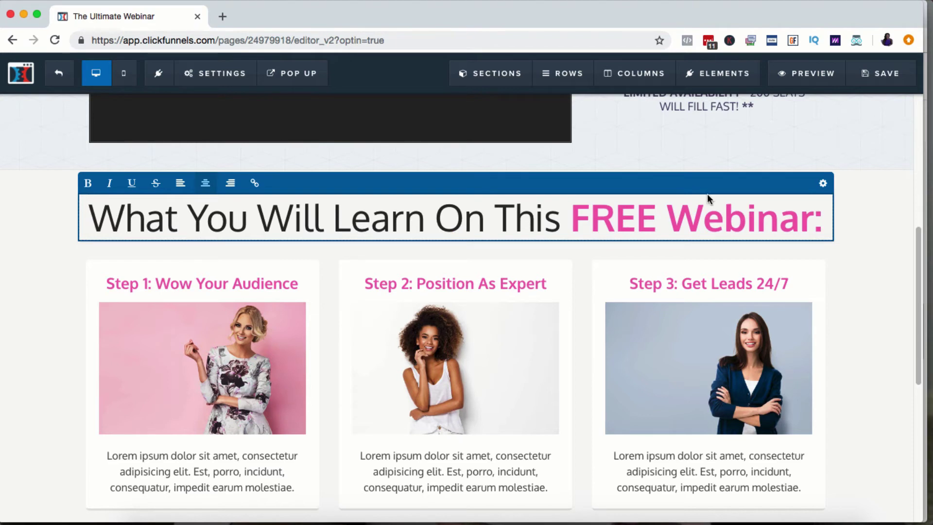
left_click(627, 221)
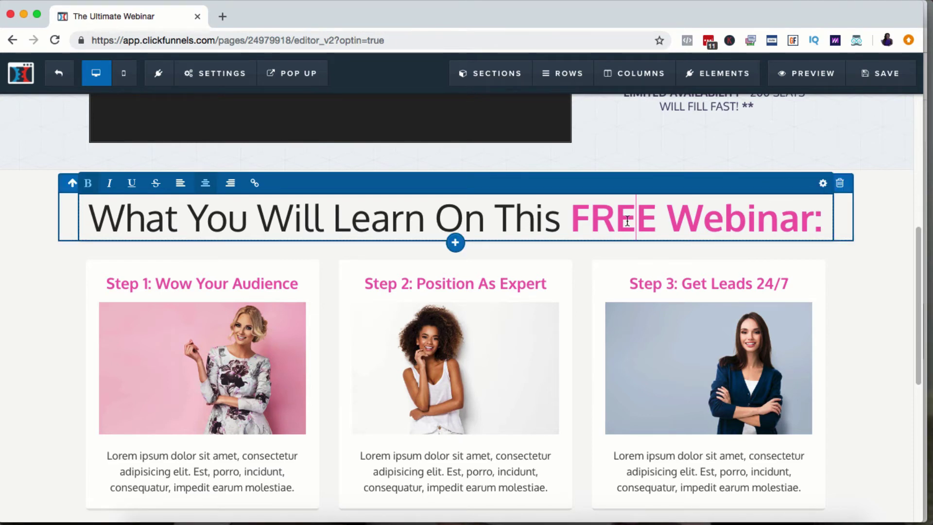
left_click(294, 220)
left_click_drag(125, 221, 336, 214)
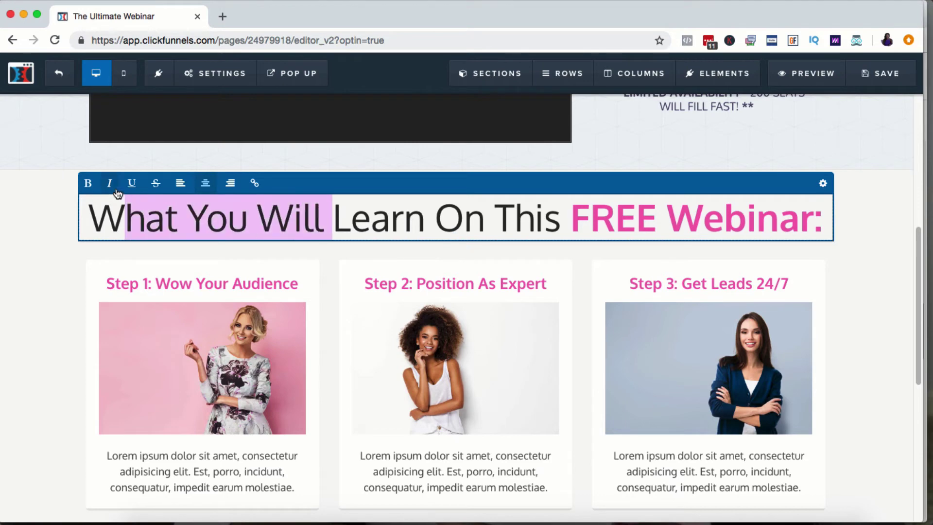
left_click(822, 185)
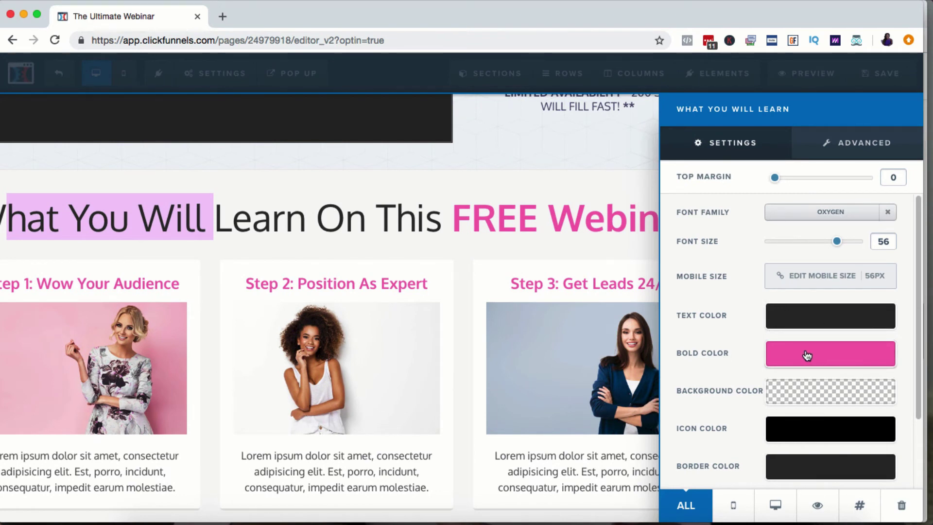
left_click(402, 286)
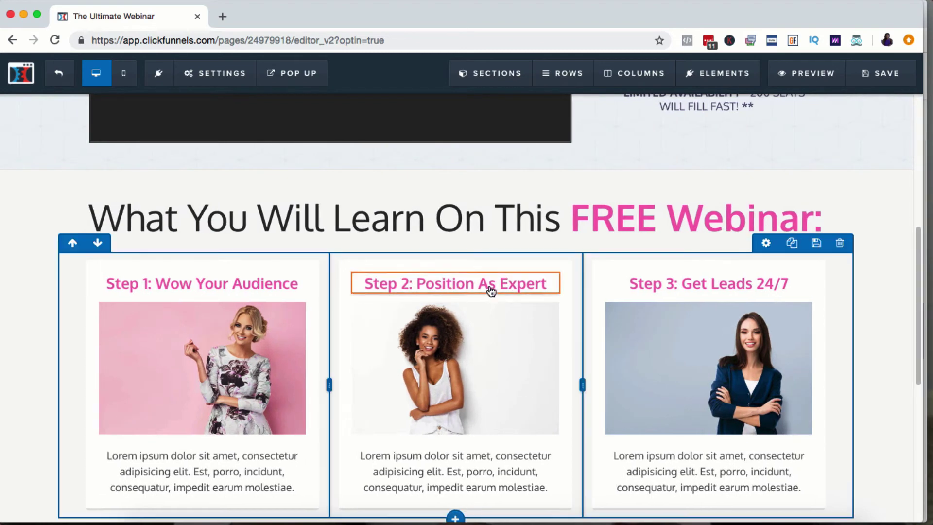
- Hide the image under "Step 1: Wow Your Audience" through its element settings
scroll(489, 287, "down", 2)
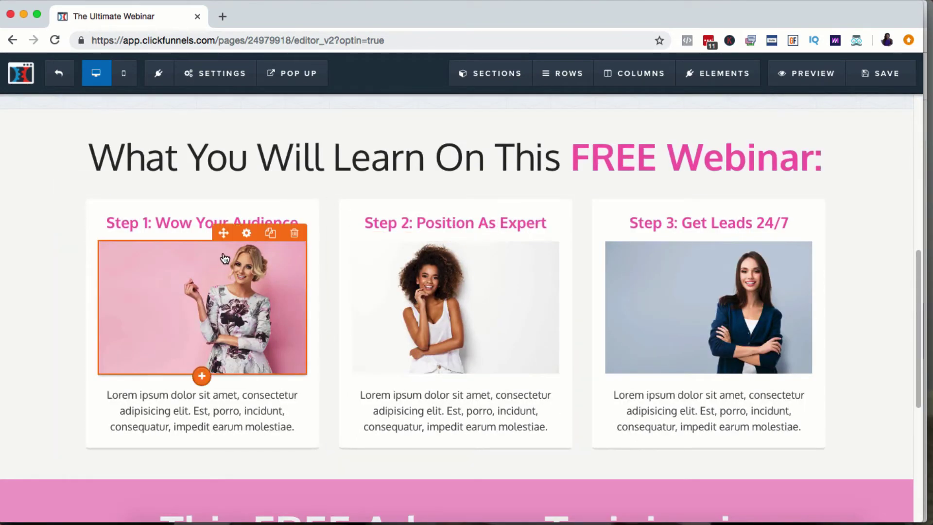
left_click(246, 234)
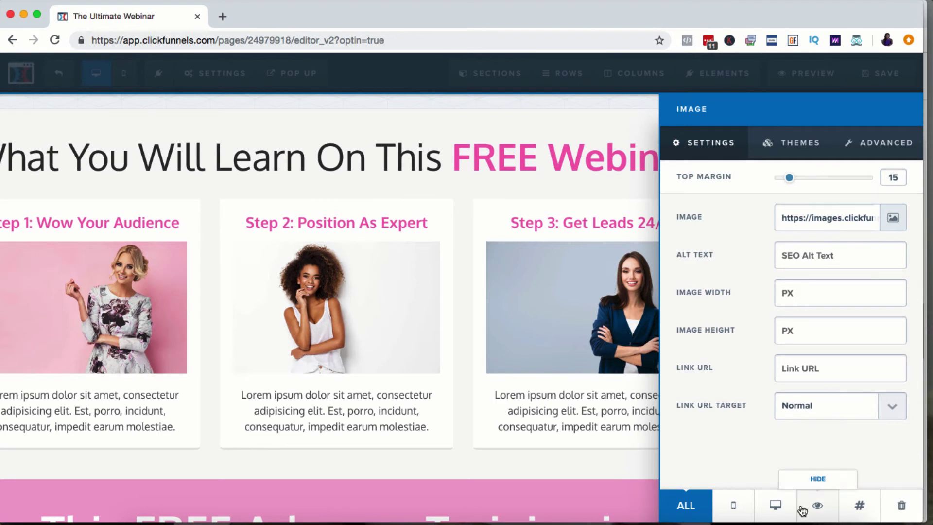
left_click(827, 497)
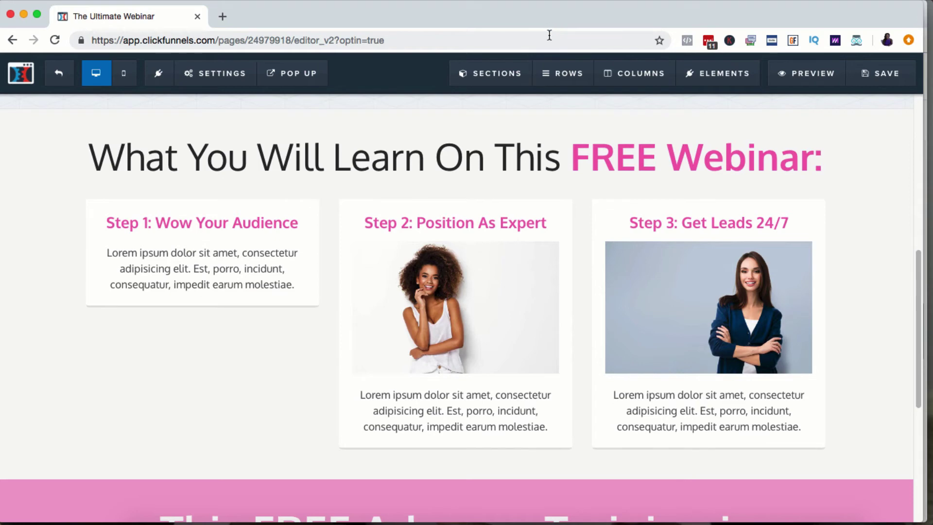
- Unhide the Feature #1 image in the page's element management list and close the list
mouse_move(709, 73)
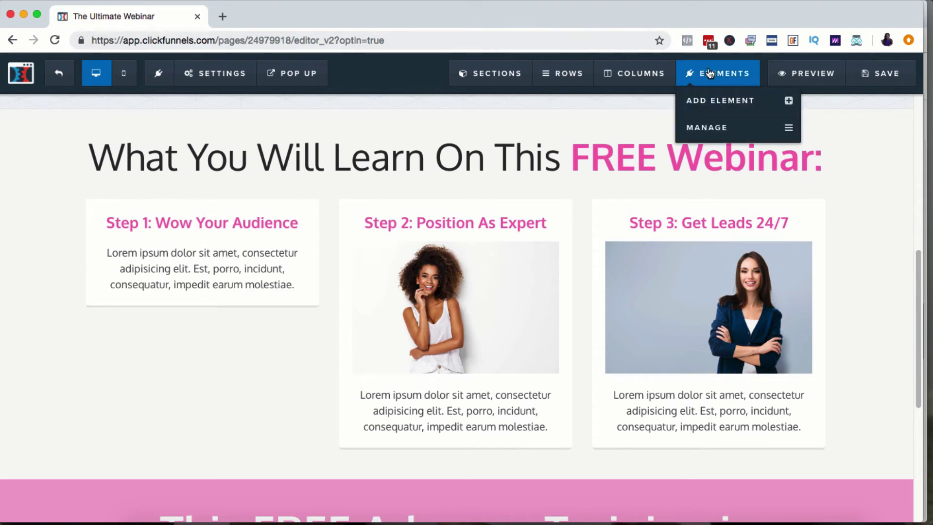
left_click(709, 127)
scroll(830, 240, "down", 10)
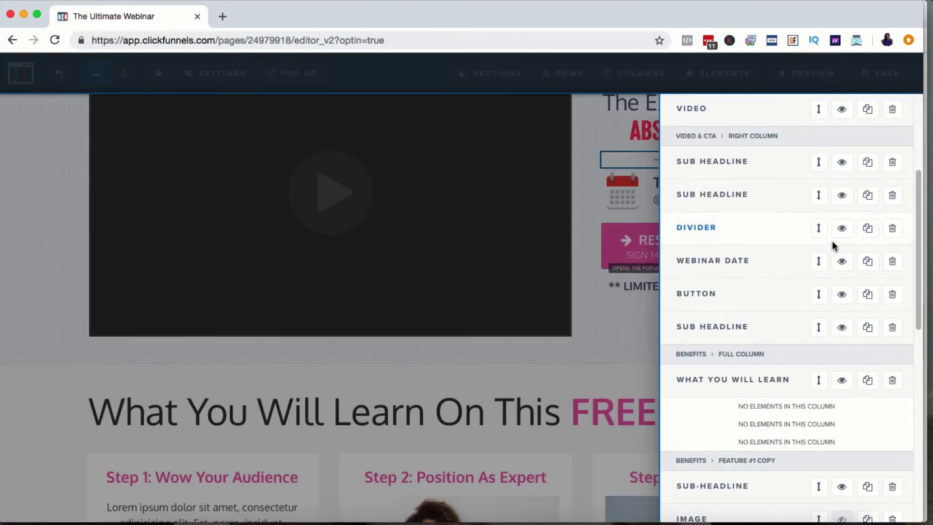
scroll(834, 243, "down", 2)
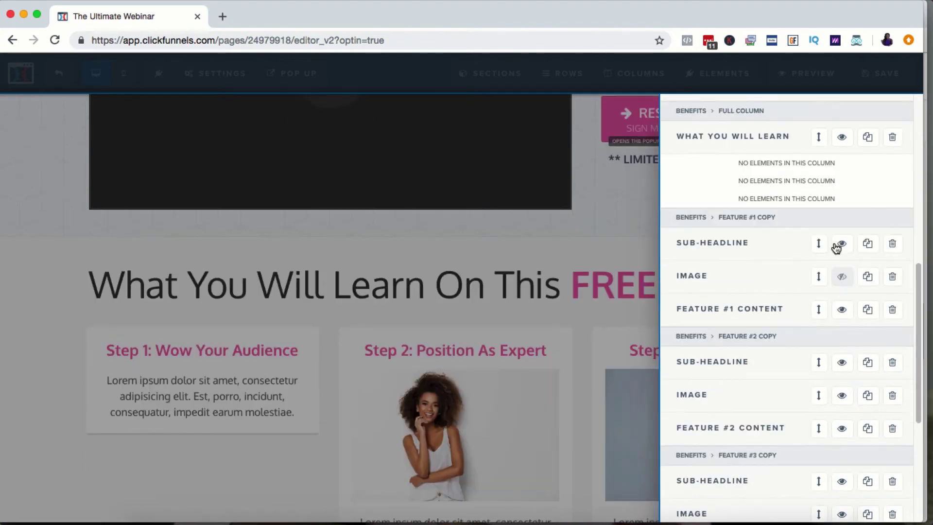
left_click(844, 280)
scroll(479, 381, "down", 3)
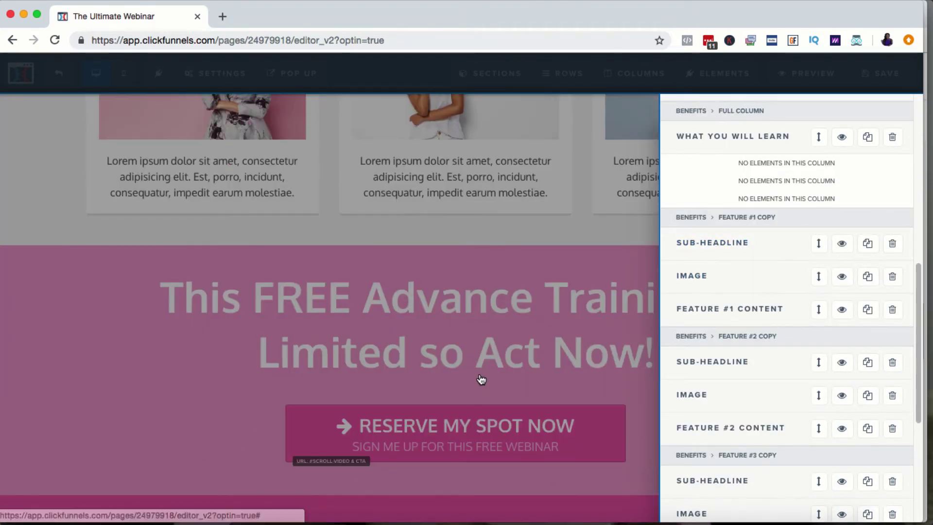
left_click(577, 250)
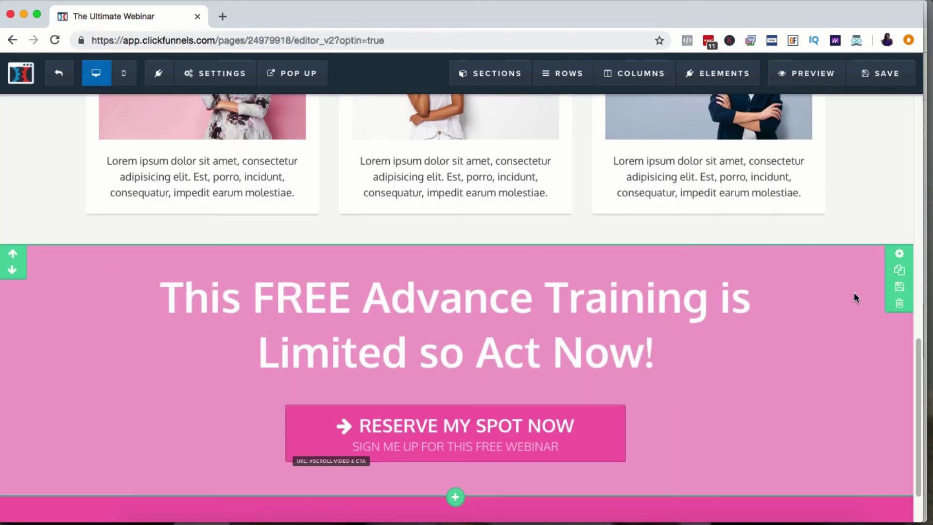
- Look at the Footer section's background colour setting and close the section settings
scroll(703, 315, "down", 1)
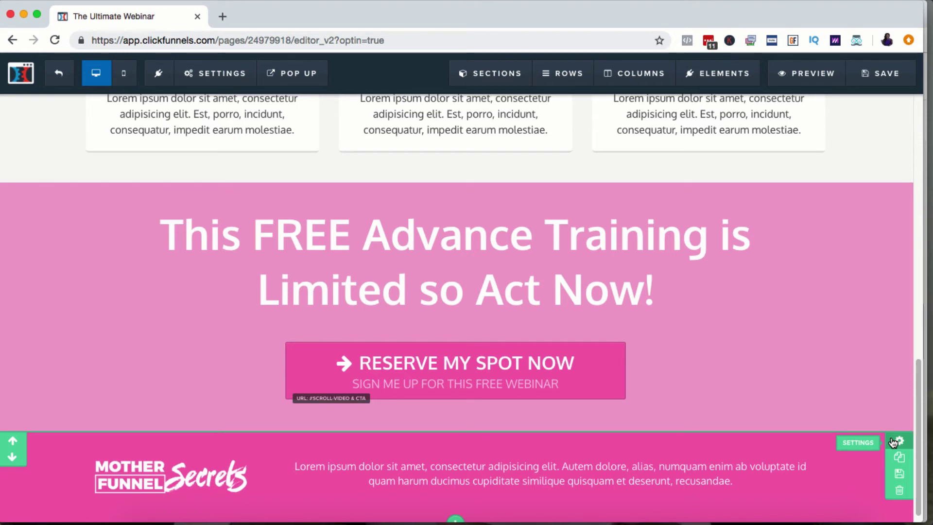
left_click(894, 442)
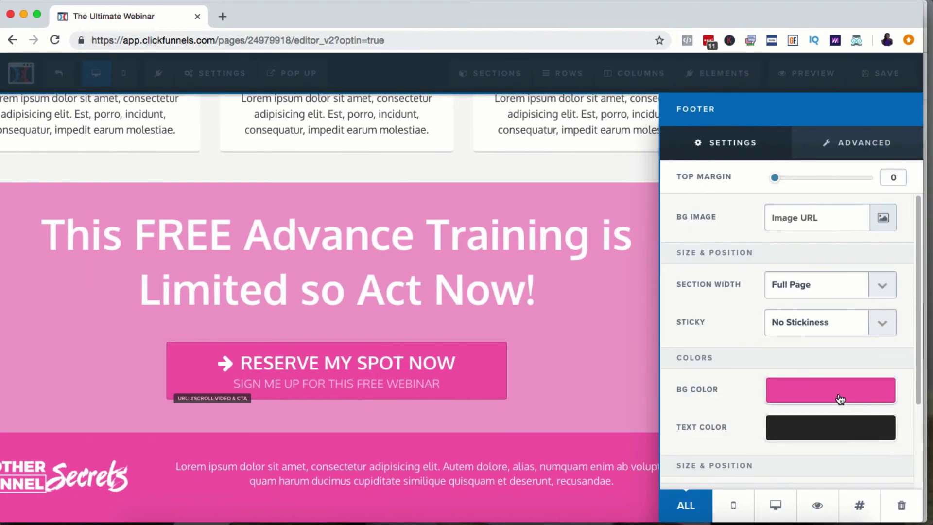
left_click(593, 376)
- Look over the pop-up's settings and those of its "Act Fast - Webinar Spots Fill Up!" row, and close them
left_click(292, 73)
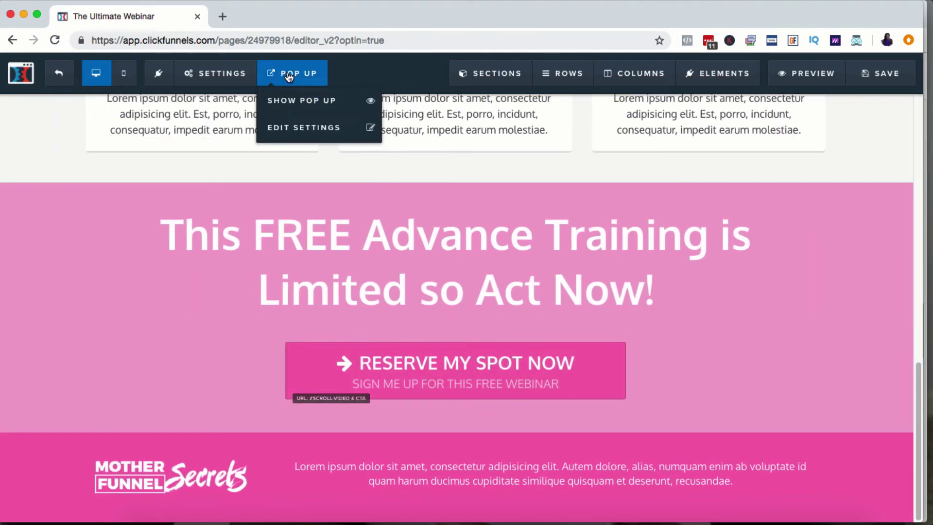
left_click(302, 133)
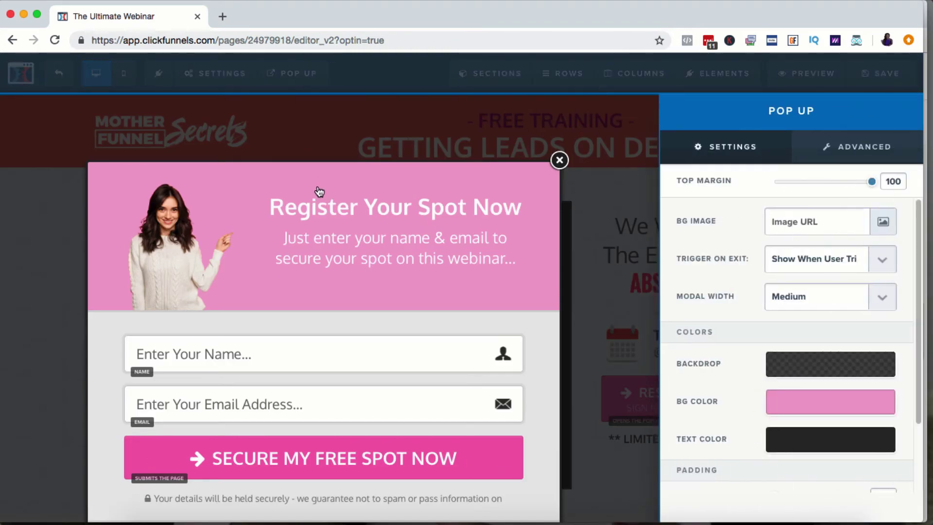
left_click(392, 293)
scroll(486, 292, "down", 3)
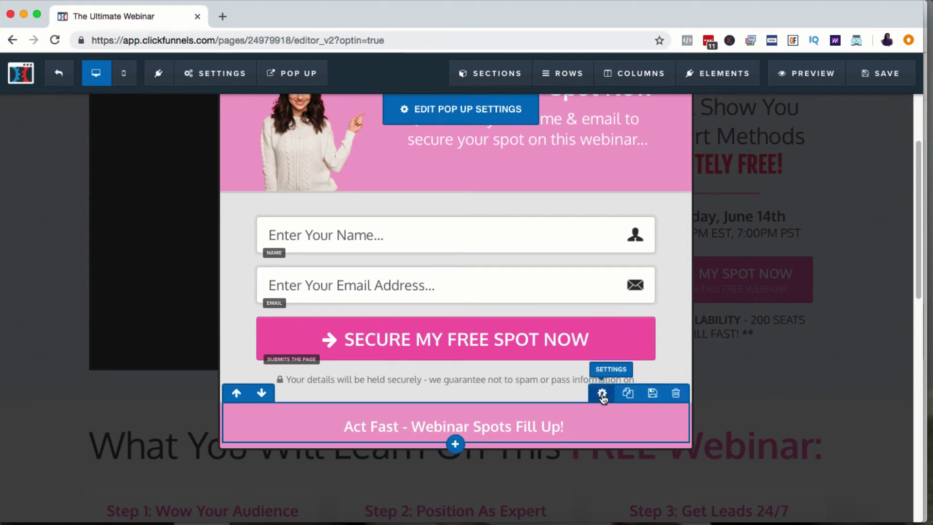
left_click(603, 394)
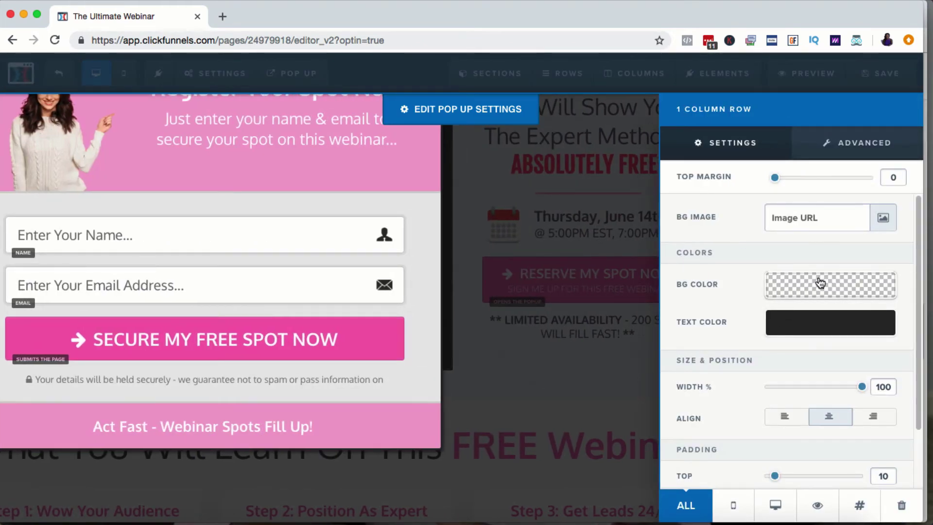
left_click(413, 423)
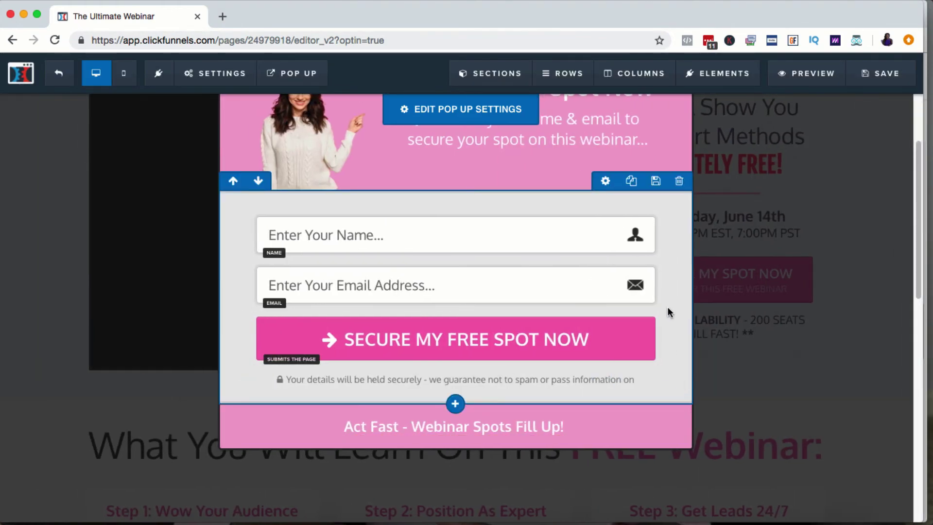
- Set the pop-up's background colour to the recently used red #f87060 and close the pop-up
scroll(668, 308, "up", 3)
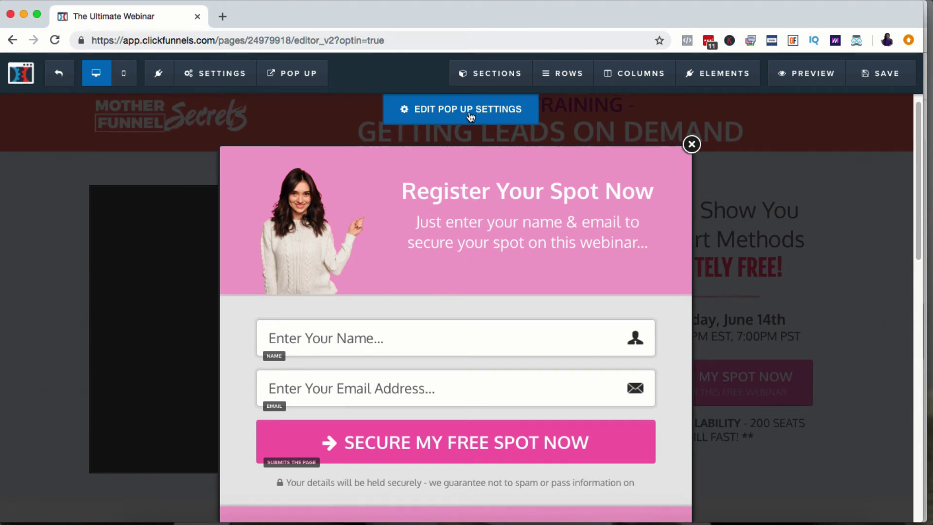
left_click(432, 116)
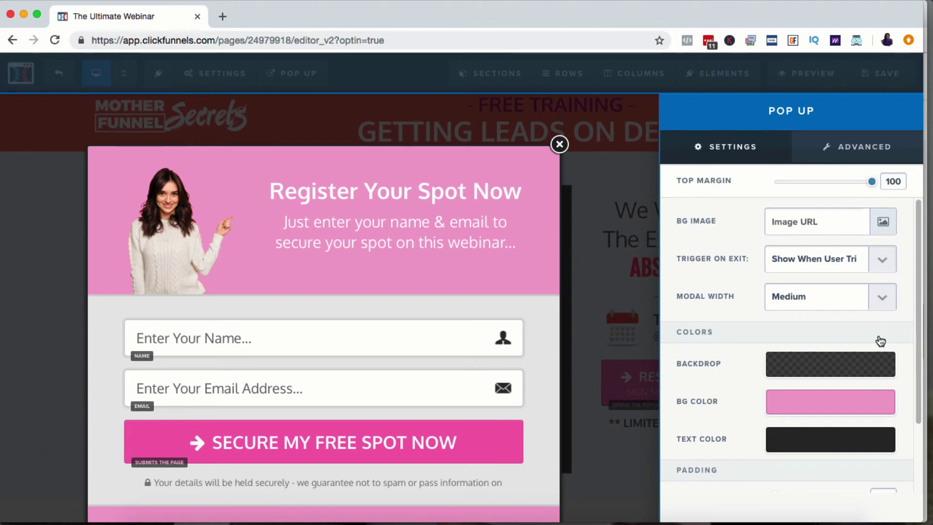
left_click(835, 403)
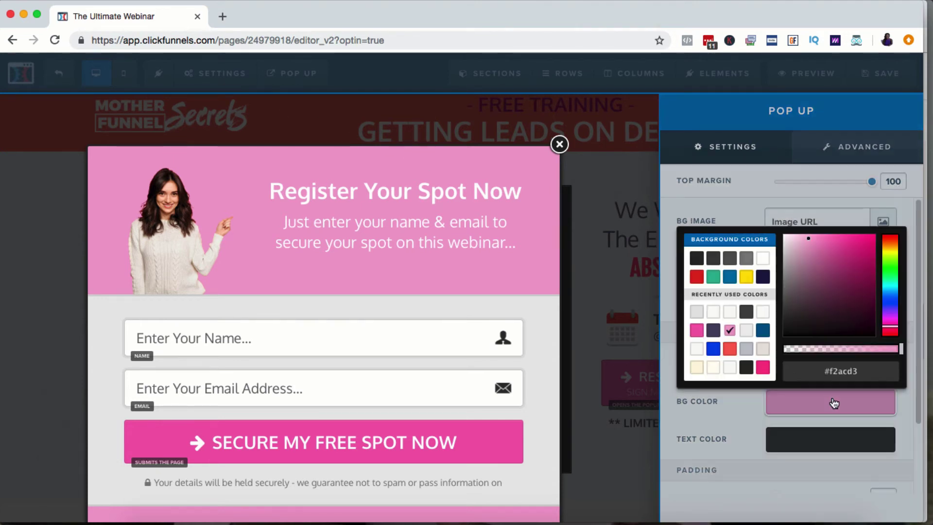
left_click(730, 349)
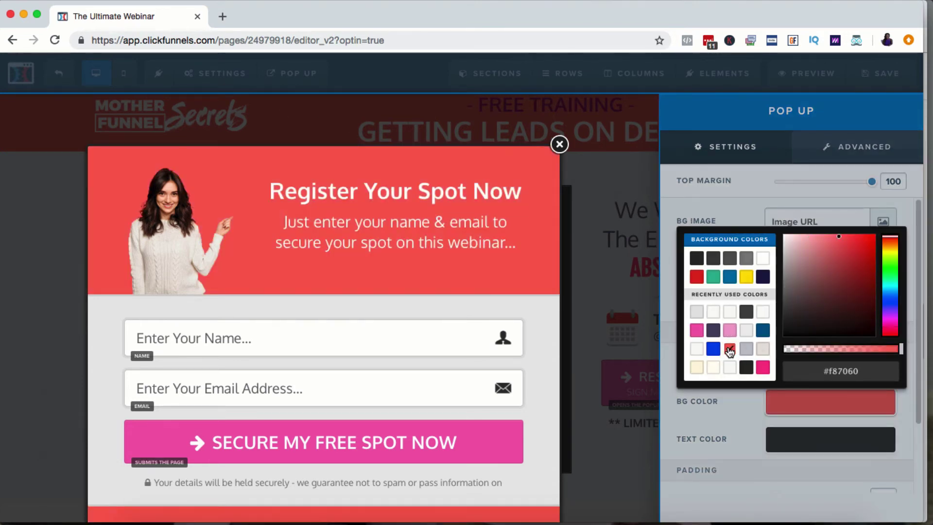
left_click(516, 238)
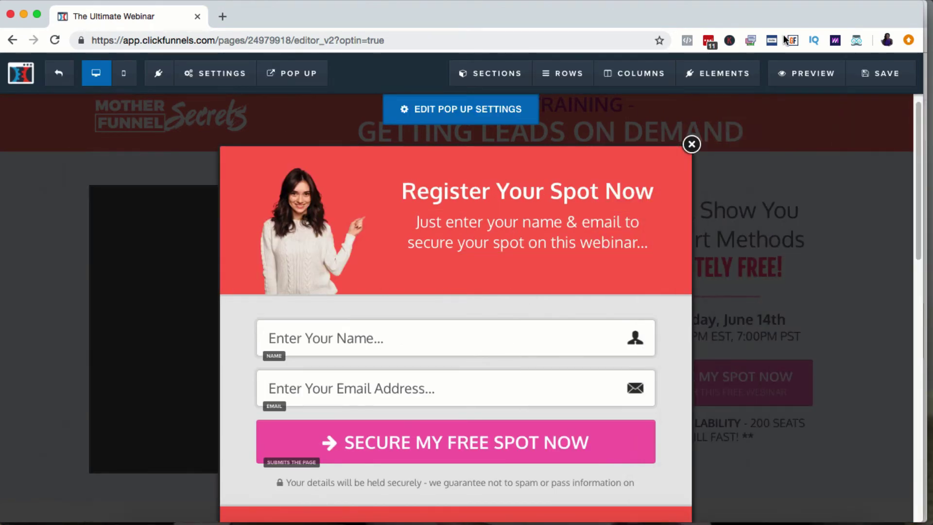
left_click(691, 143)
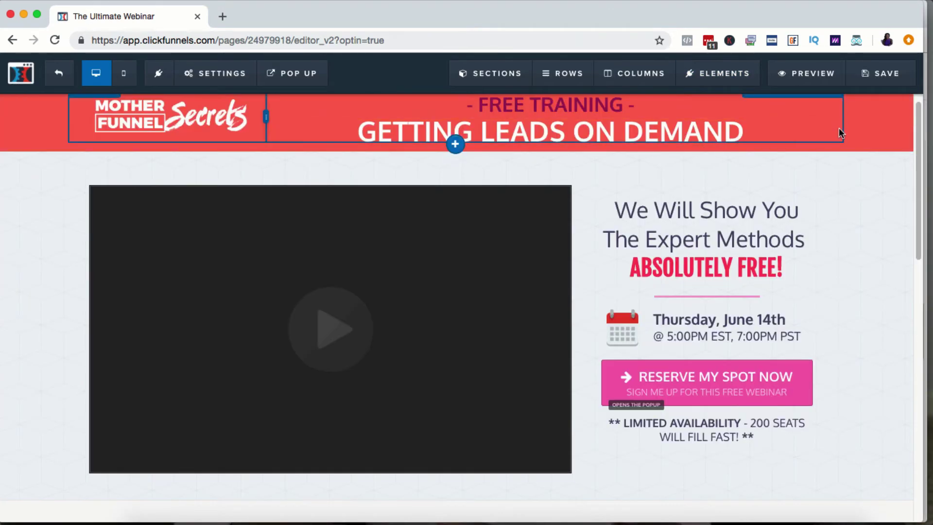
- Look over the registration page from the header down to the footer to review its colours and sections
scroll(838, 156, "down", 10)
scroll(838, 190, "up", 10)
scroll(842, 195, "down", 15)
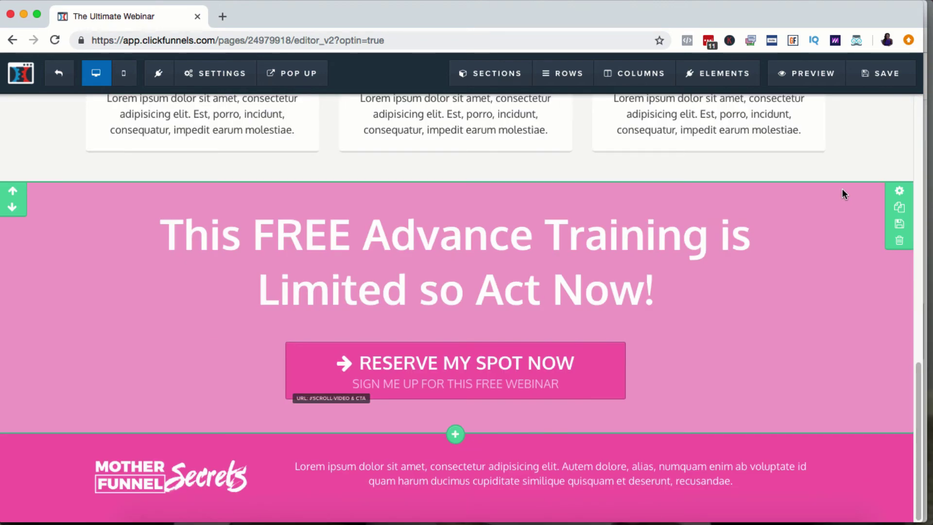
scroll(841, 190, "up", 1)
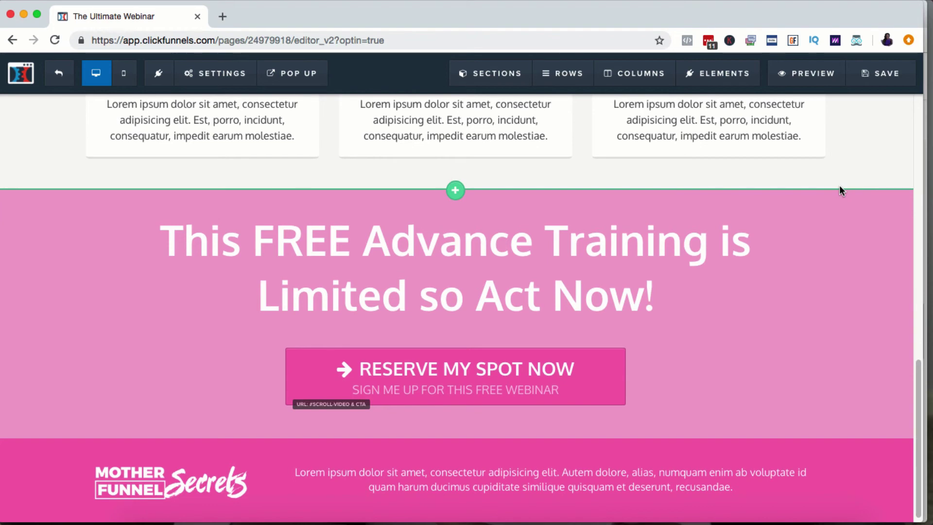
scroll(839, 185, "up", 15)
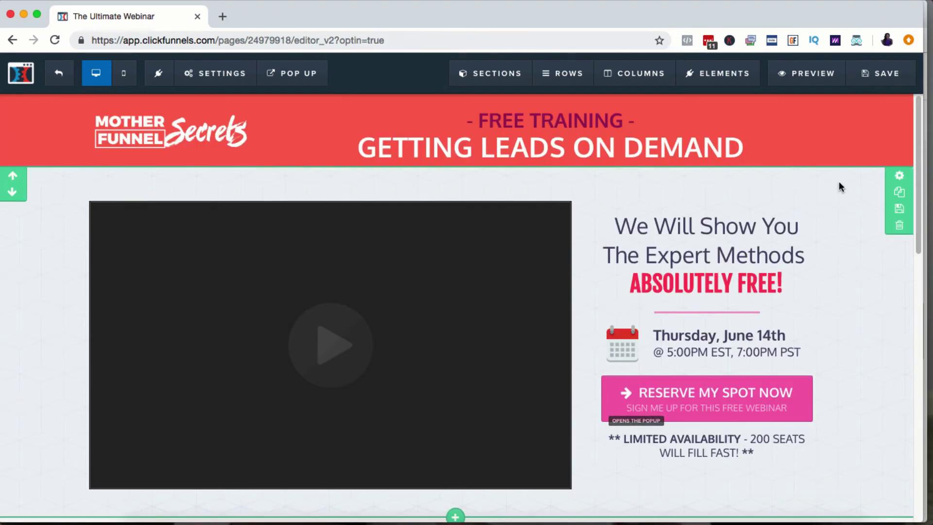
scroll(477, 360, "down", 6)
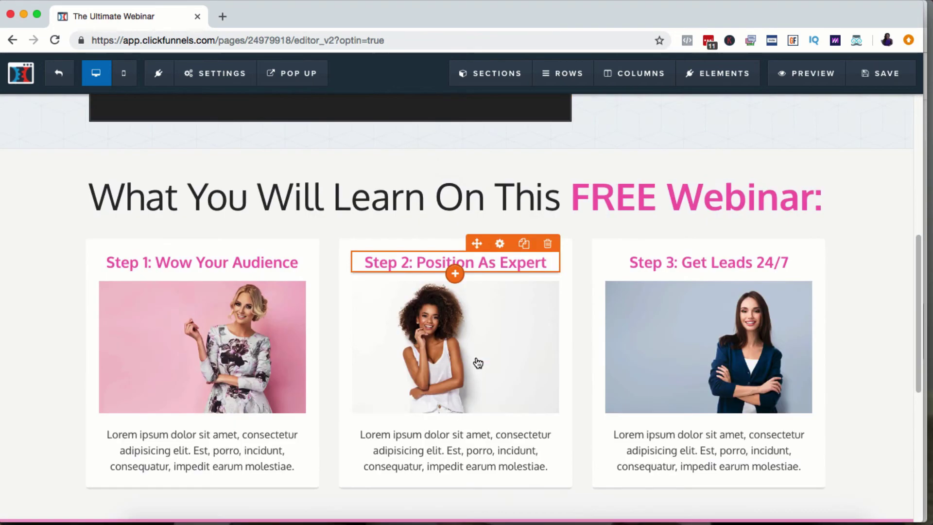
scroll(478, 363, "down", 3)
- Add a full-width section between the video section and the "What You Will Learn On This FREE Webinar" section
scroll(496, 358, "up", 5)
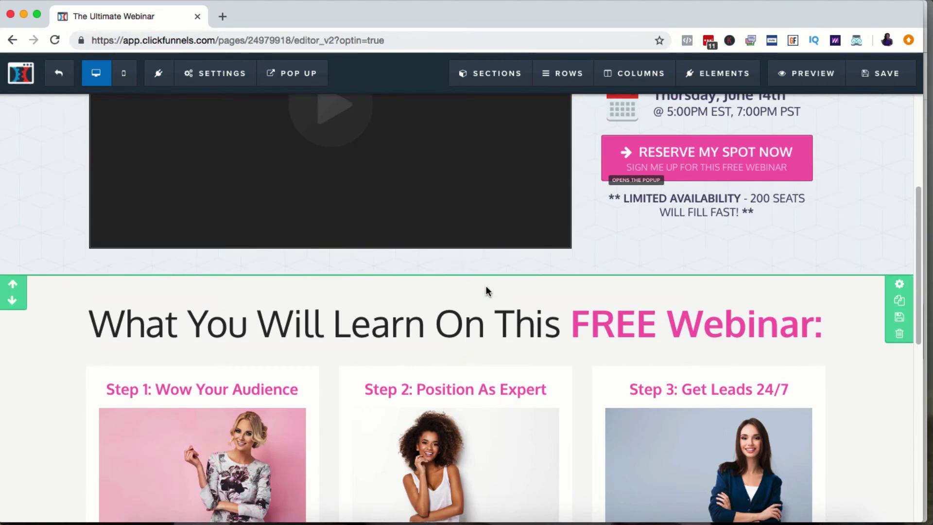
mouse_move(456, 277)
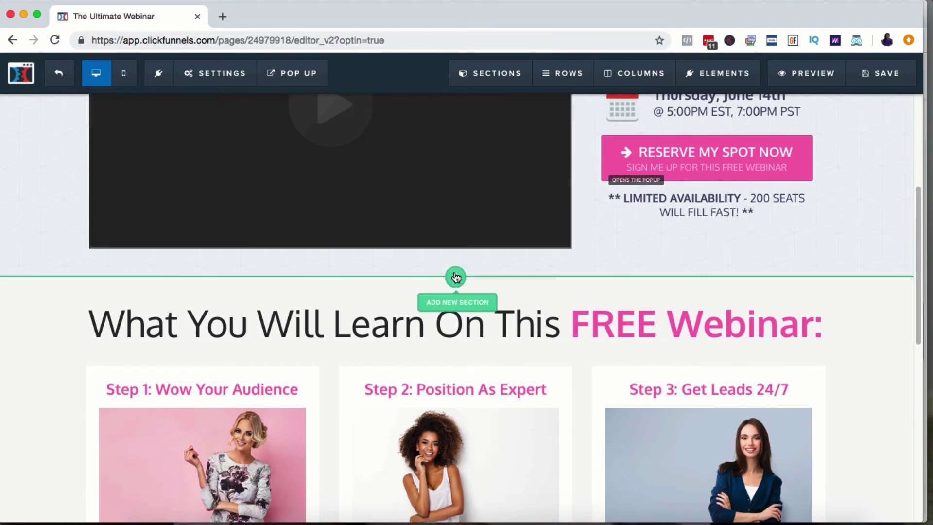
left_click(455, 277)
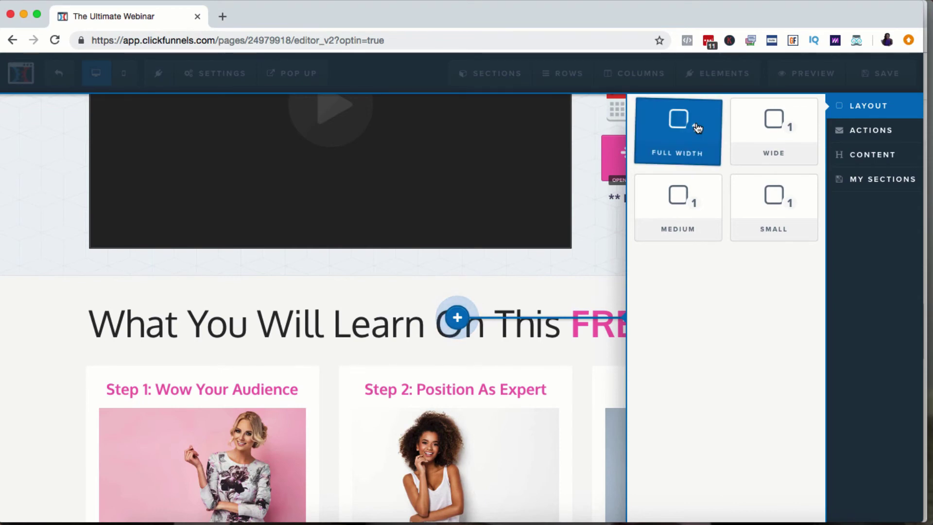
left_click(686, 127)
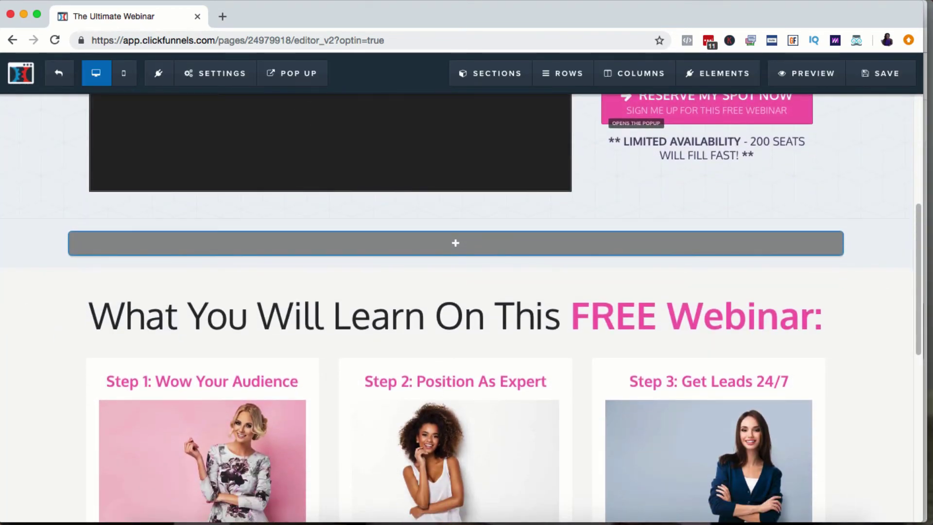
- Set the new section's background colour to the recently used pink #f2acd3 and close its settings
left_click(902, 229)
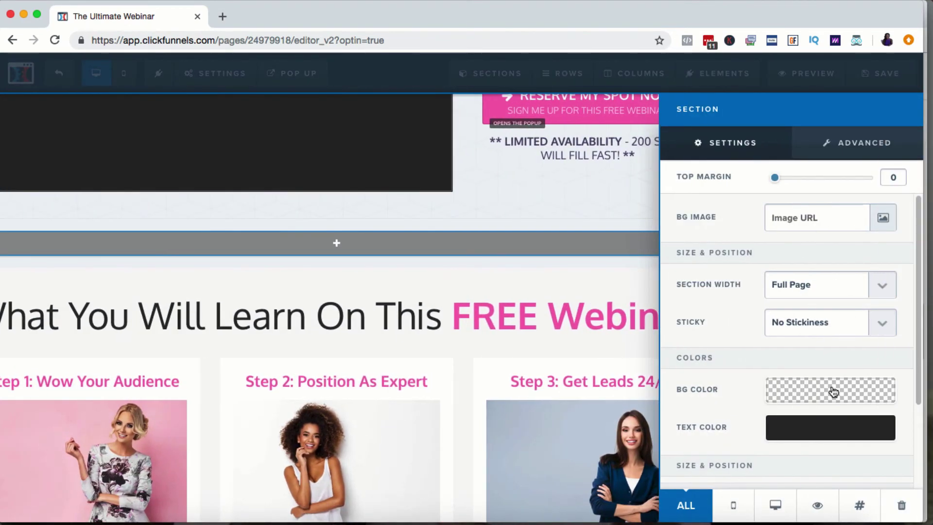
left_click(822, 394)
left_click(727, 324)
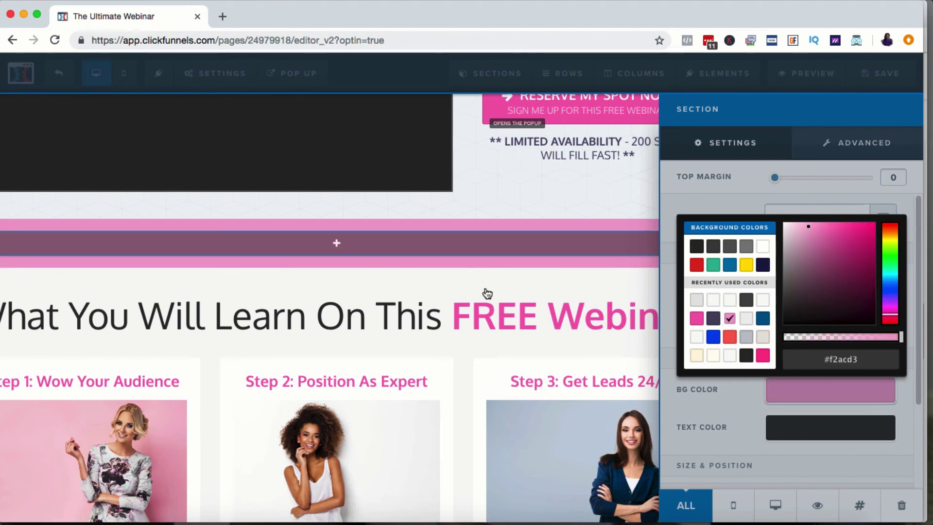
left_click(479, 278)
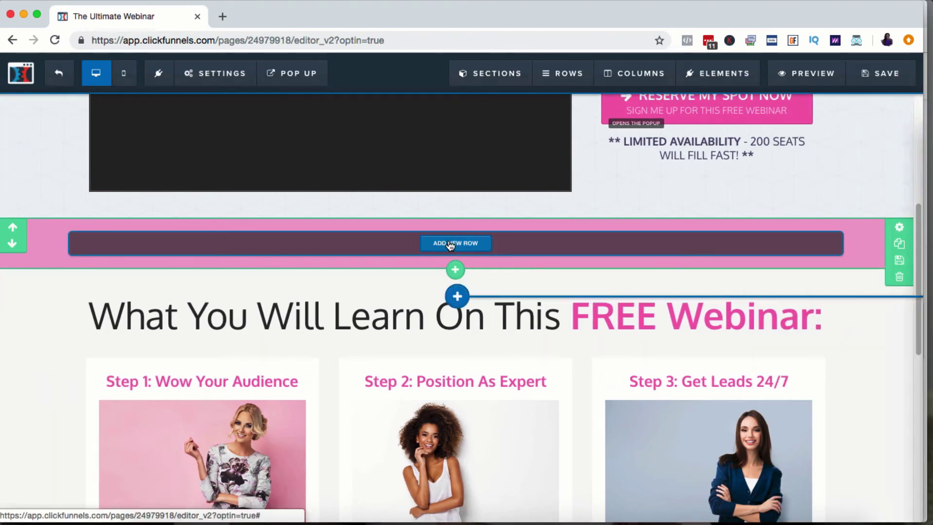
- Insert a two-column row with a narrow first column in the pink section and add an Img Feature element to that column
left_click(608, 254)
left_click(700, 384)
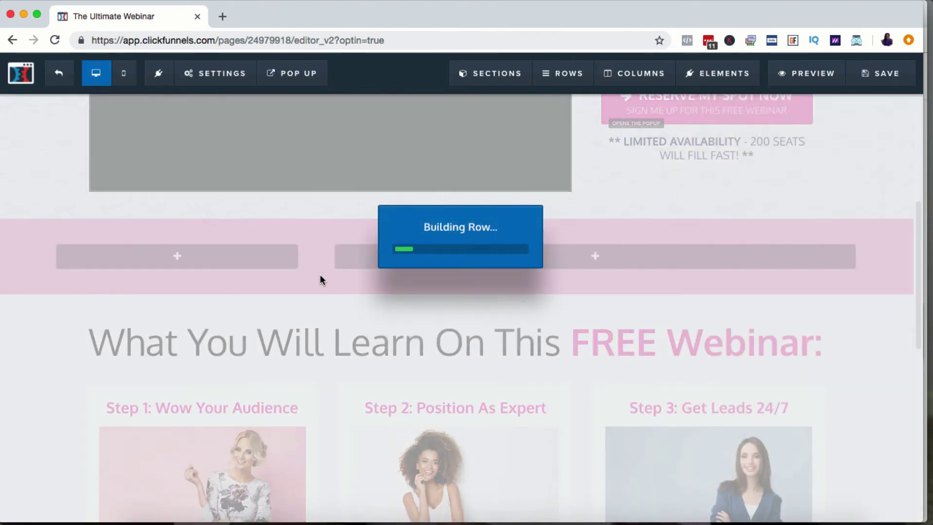
left_click(216, 262)
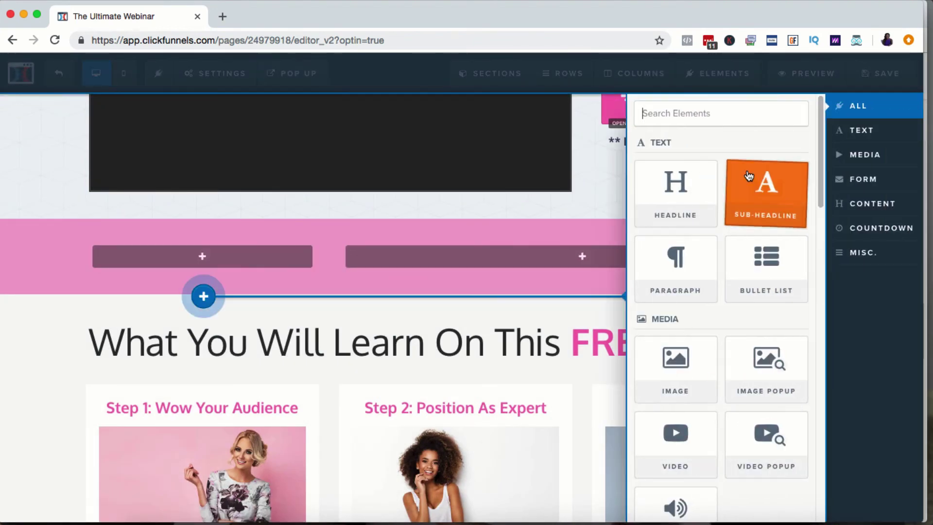
type("im")
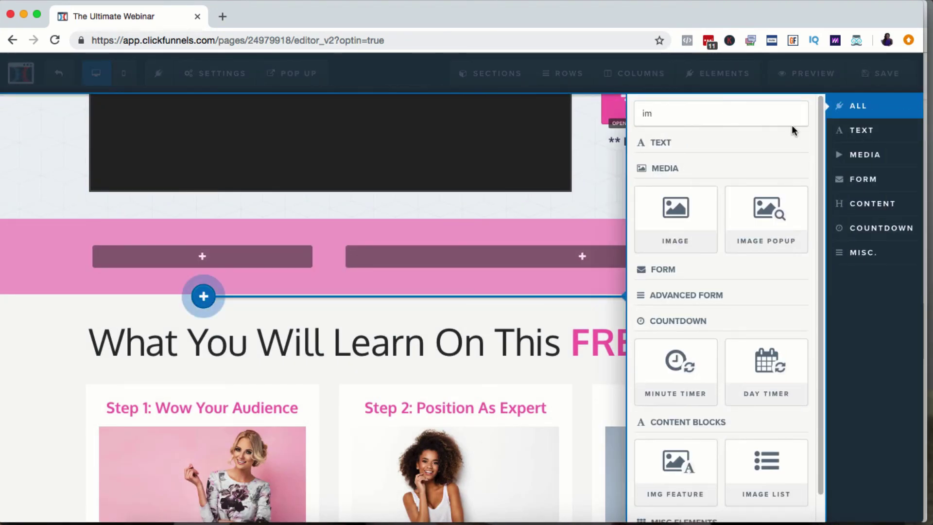
scroll(721, 247, "down", 1)
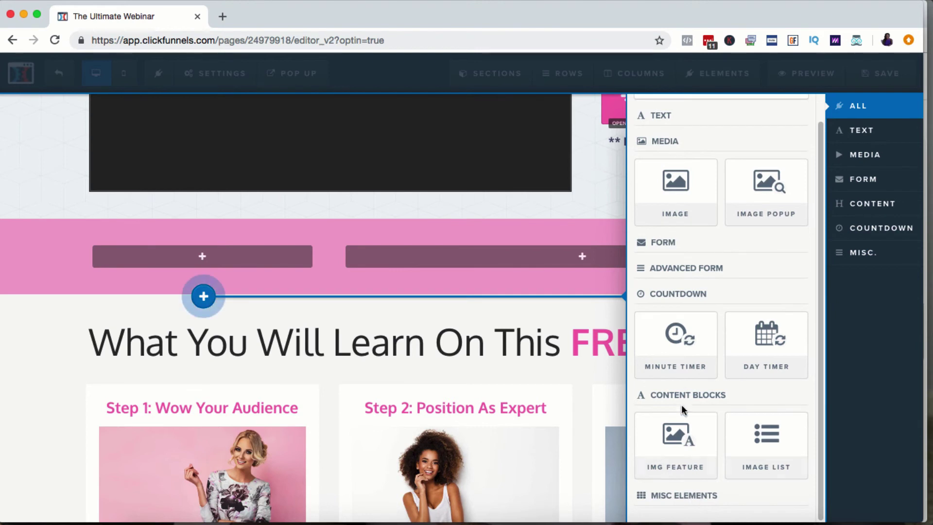
left_click(683, 462)
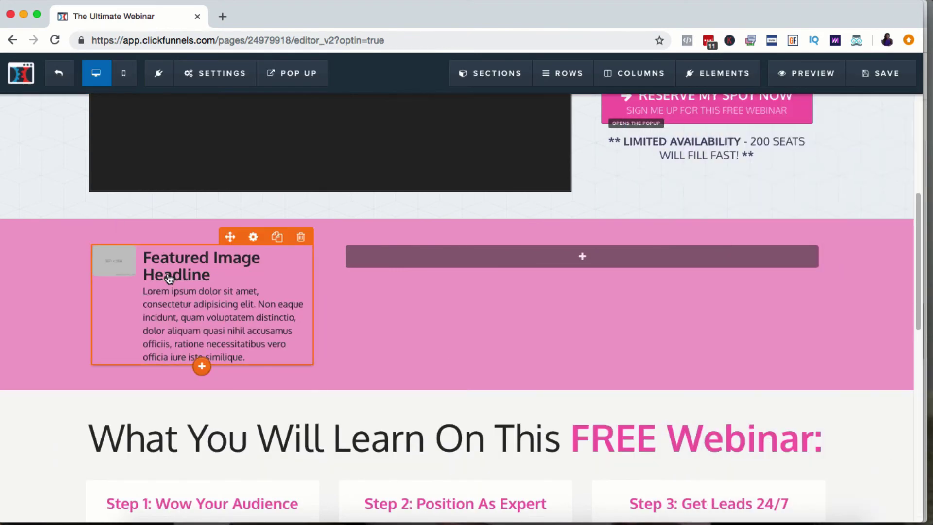
- Replace the image feature's headline text with "Your Host"
left_click(168, 275)
left_click(224, 268)
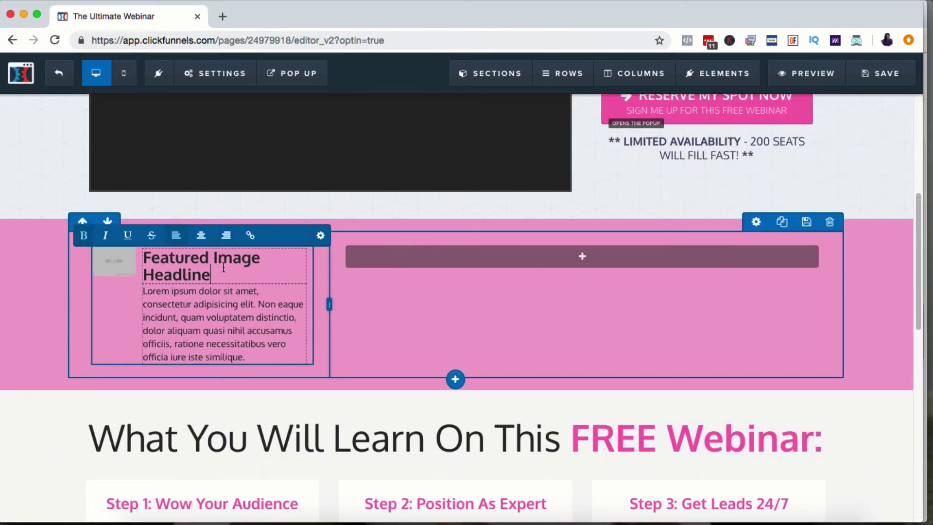
type("You HO")
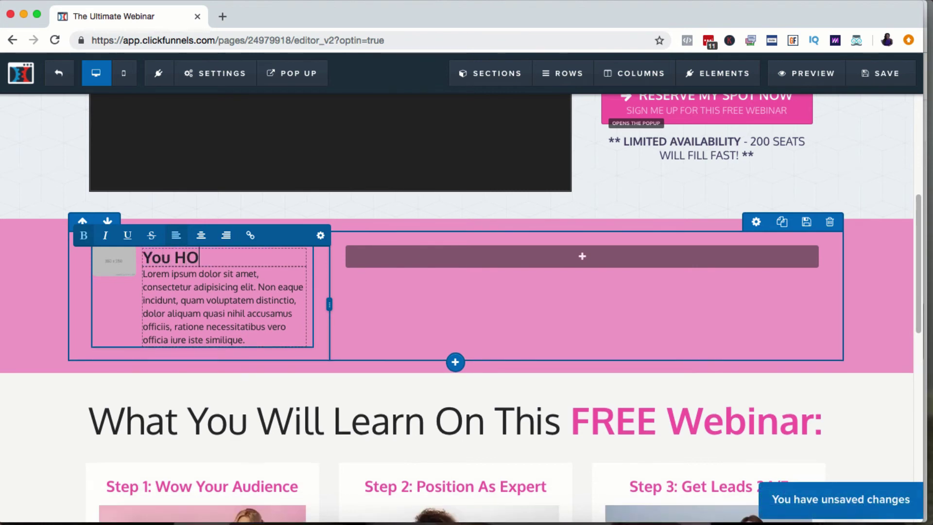
key("BackSpace")
key("BackSpace")
type("r Host")
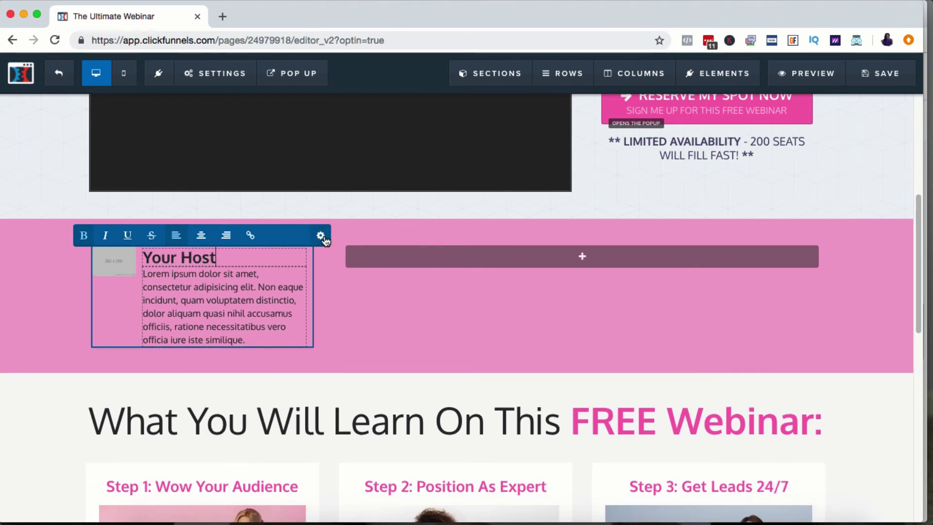
- Set the image feature's column sizes to Text (50) / Image (50) in its advanced settings
left_click(281, 341)
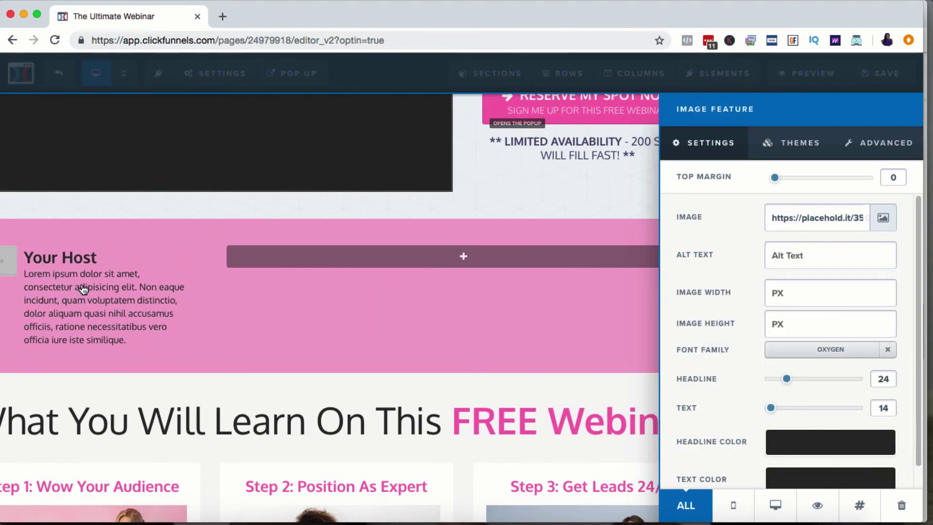
left_click(889, 149)
left_click(854, 257)
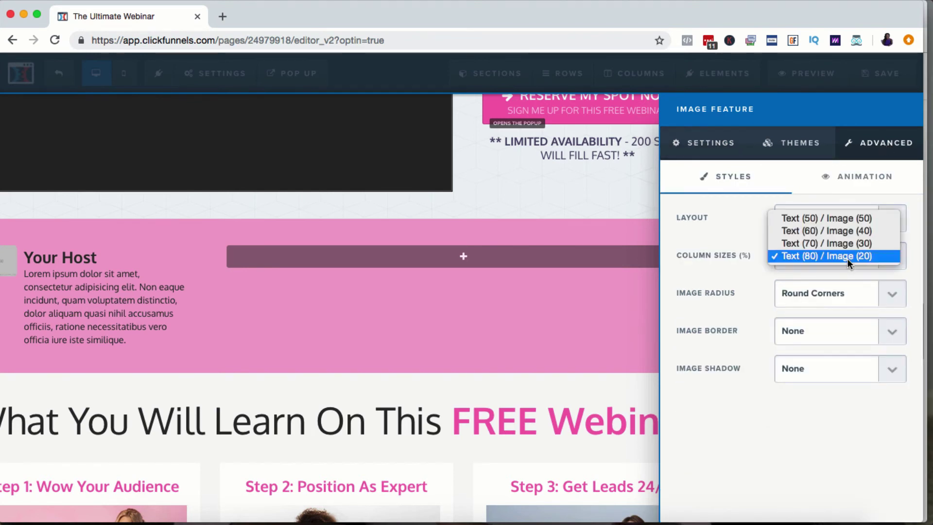
left_click(843, 220)
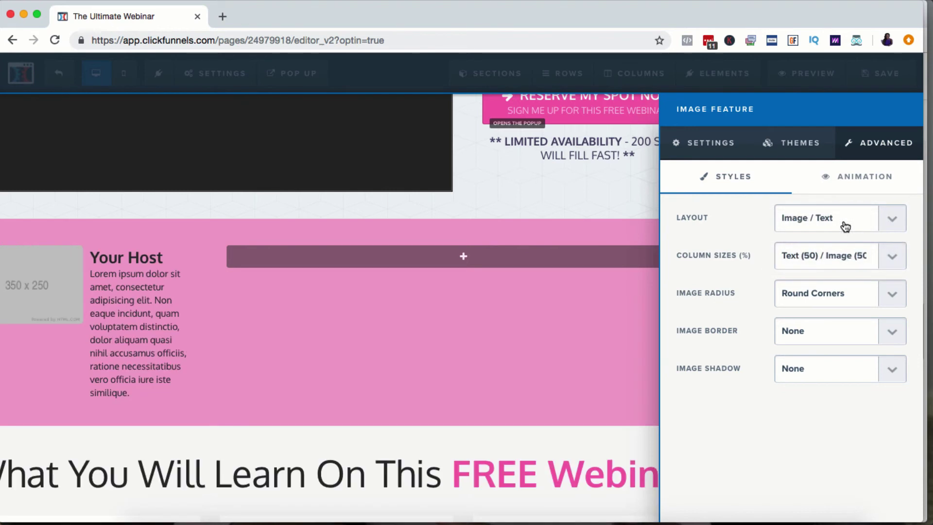
- Try the Text / Image layout on the image feature, and switch it back to Image / Text
left_click(841, 218)
left_click(841, 218)
left_click(833, 220)
left_click(835, 205)
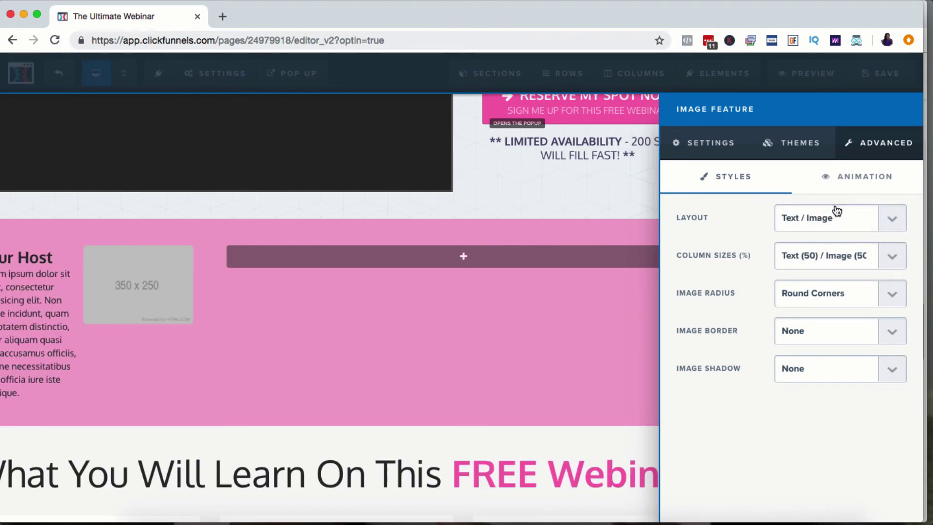
left_click(837, 212)
left_click(841, 231)
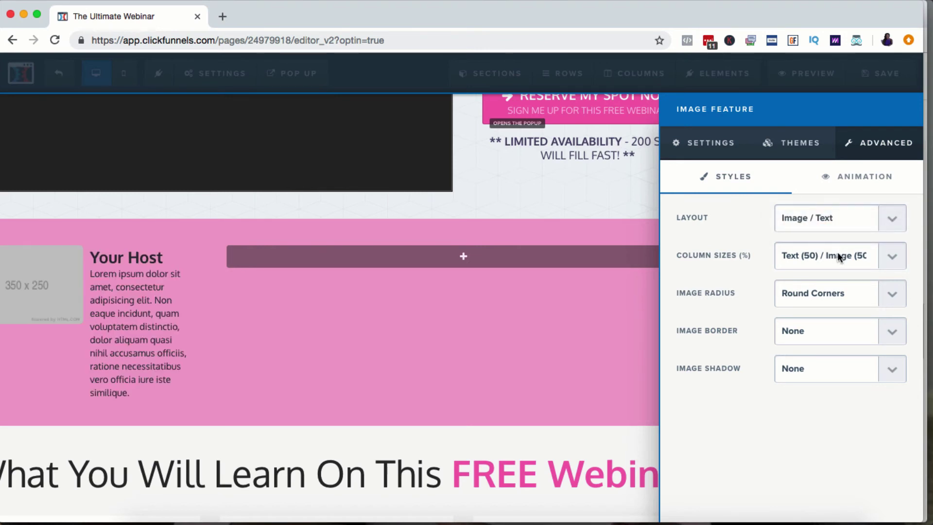
- Try the image feature's column sizes at Text (60) / Image (40), settle on Text (70) / Image (30), and close the settings
left_click(837, 252)
left_click(844, 271)
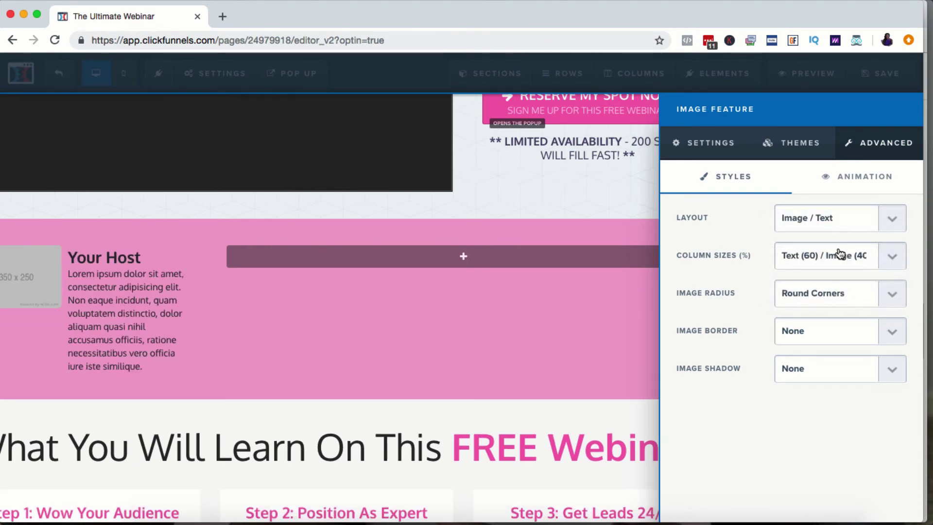
left_click(841, 253)
left_click(839, 269)
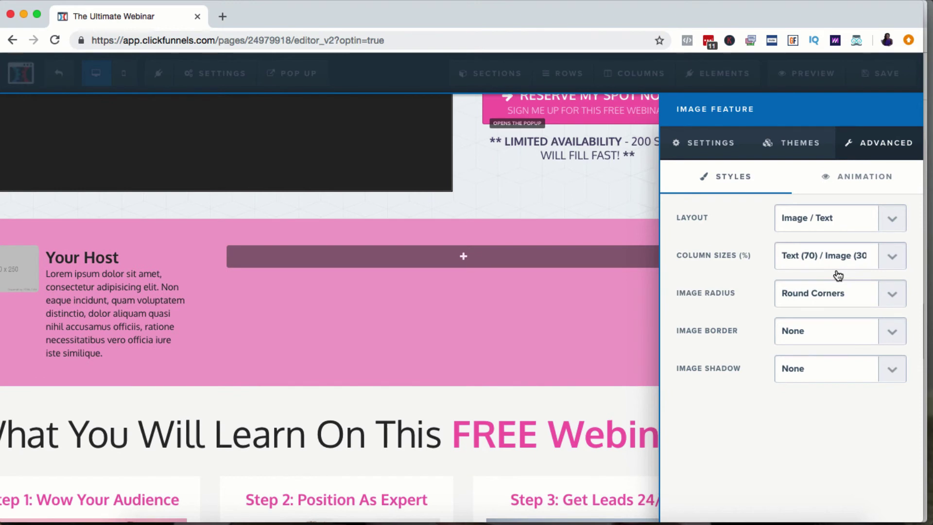
left_click(582, 337)
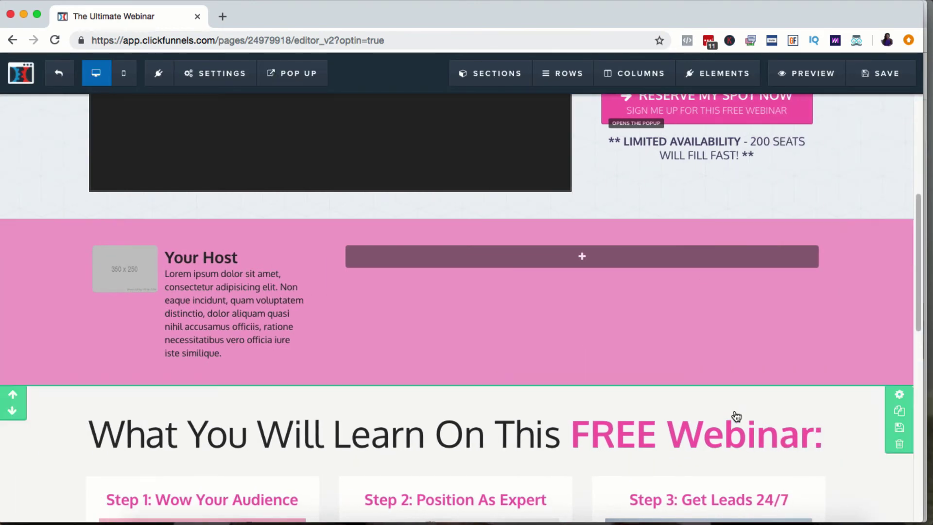
- Delete the pink "Your Host" section from the page
left_click(903, 278)
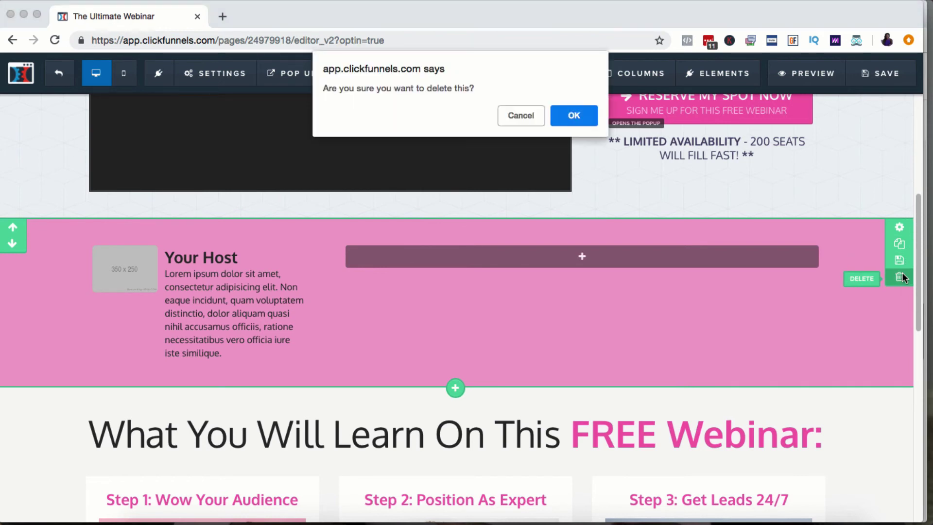
key("Return")
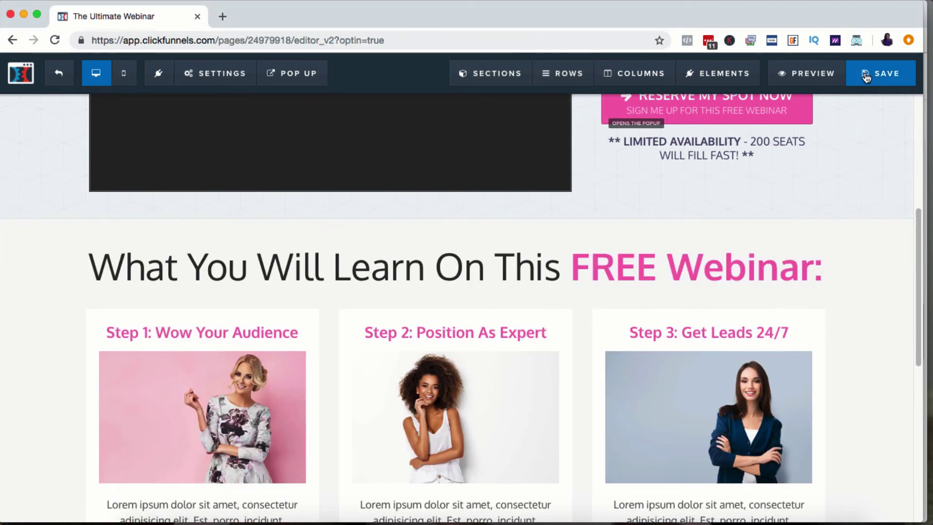
- Leave the editor for the funnel's step overview and open the live registration page to review it down to the footer
left_click(63, 74)
key("Return")
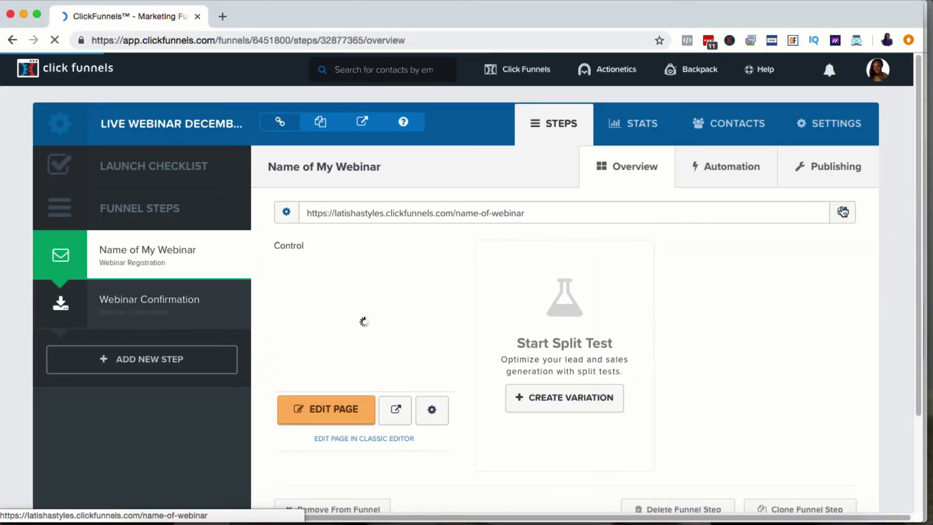
left_click(842, 212)
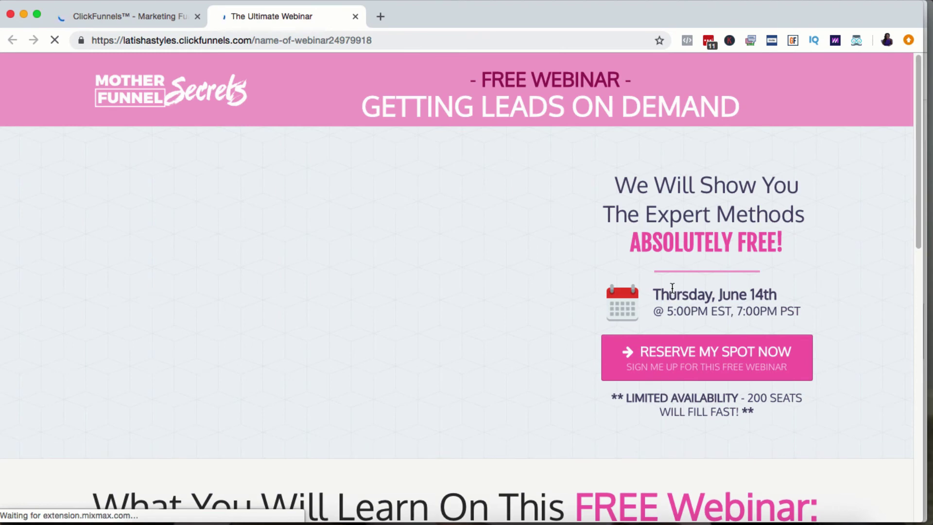
scroll(780, 99, "down", 20)
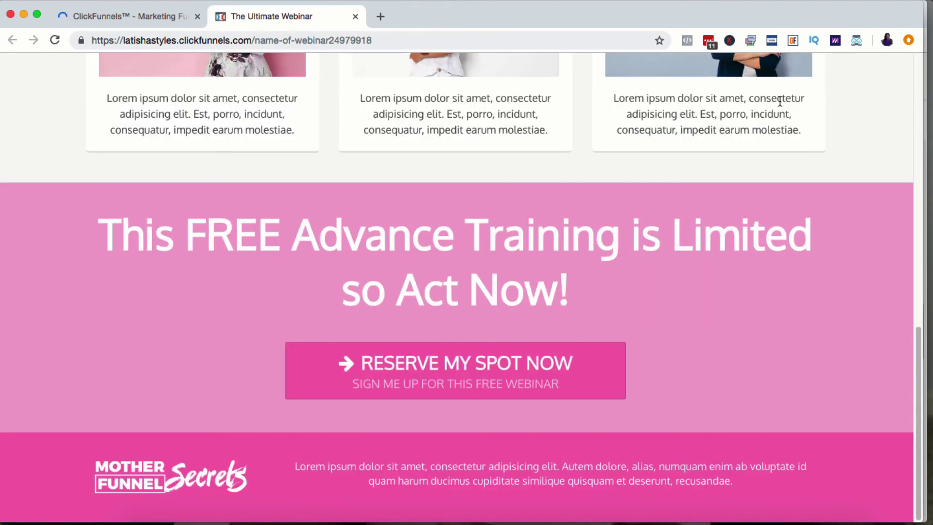
scroll(781, 107, "up", 20)
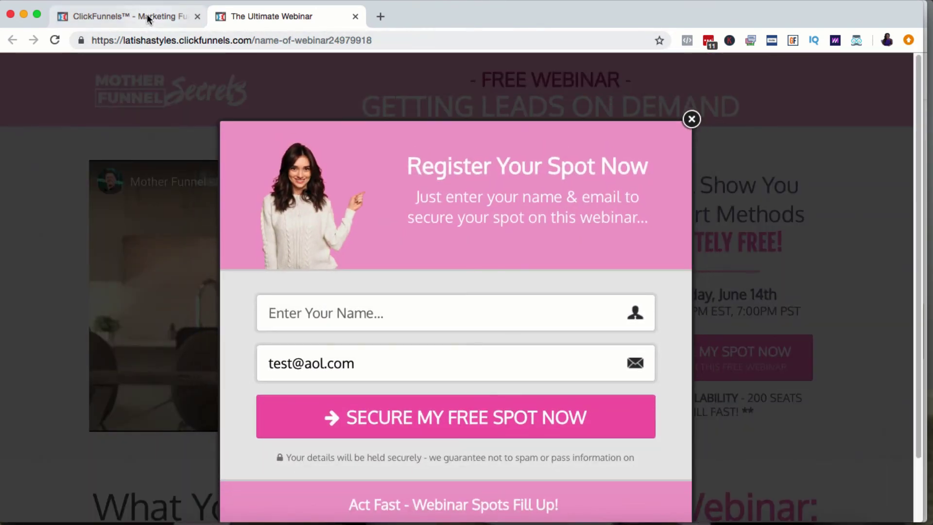
- Go back to the funnel overview and reopen the registration page in the editor
left_click(147, 15)
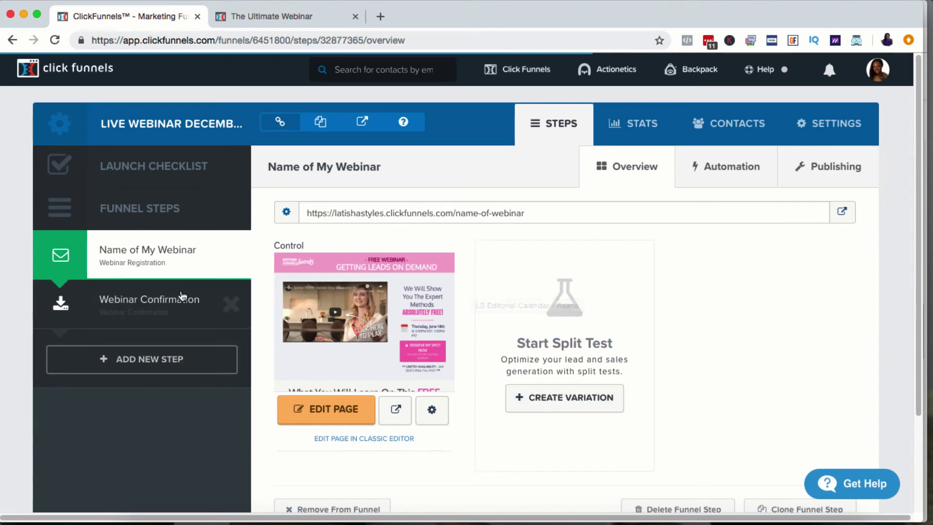
left_click(346, 407)
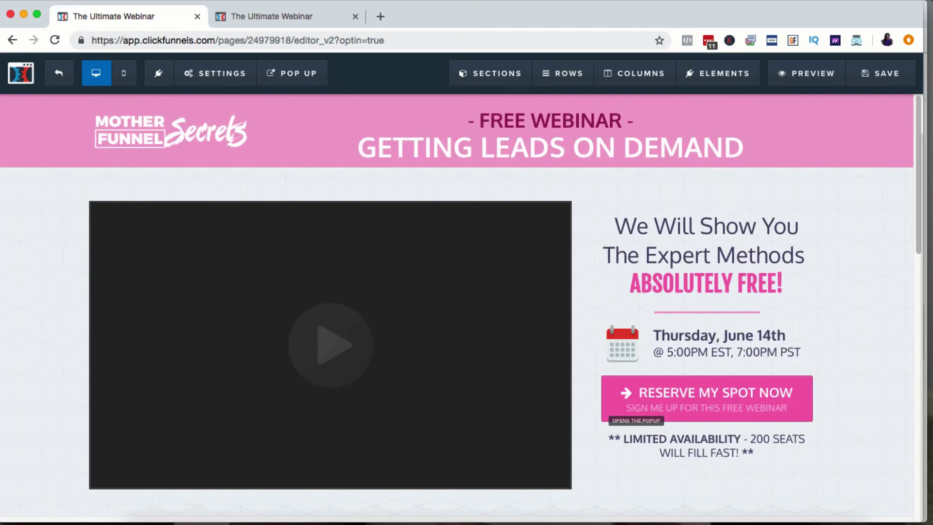
scroll(539, 258, "down", 6)
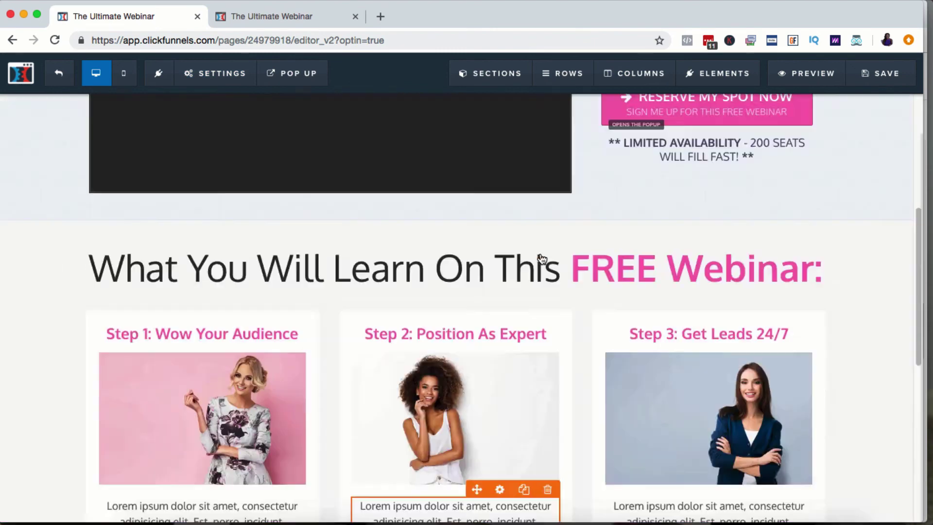
scroll(540, 264, "up", 6)
- Open the registration page's email integration settings and try null (Actionetics) with the Add To List action
mouse_move(223, 76)
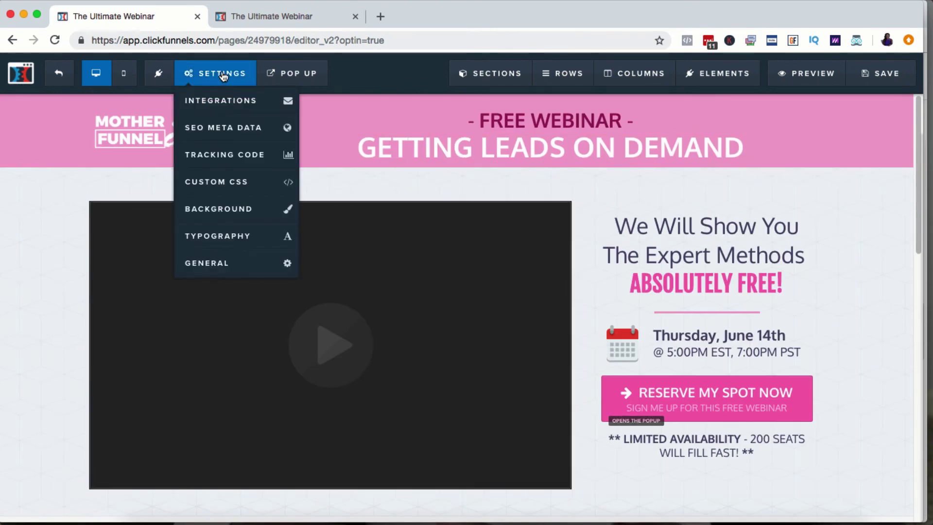
left_click(237, 108)
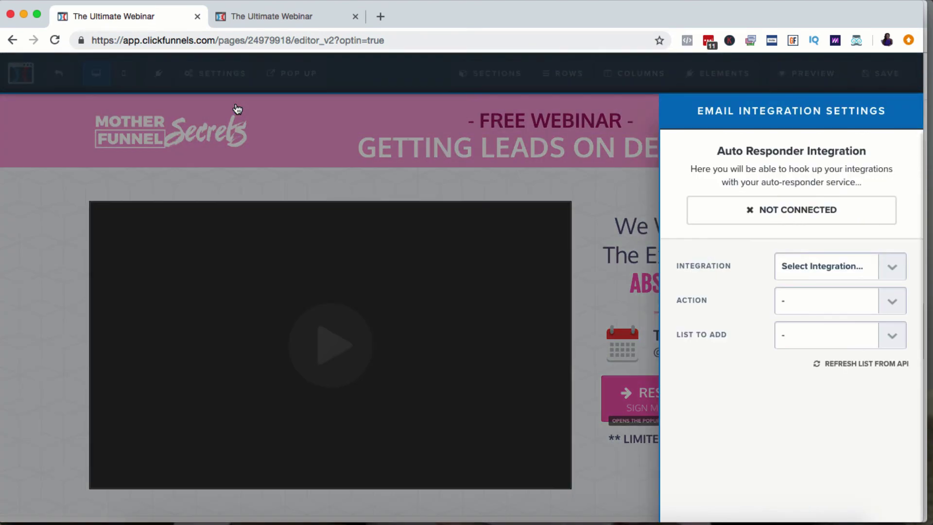
left_click(857, 275)
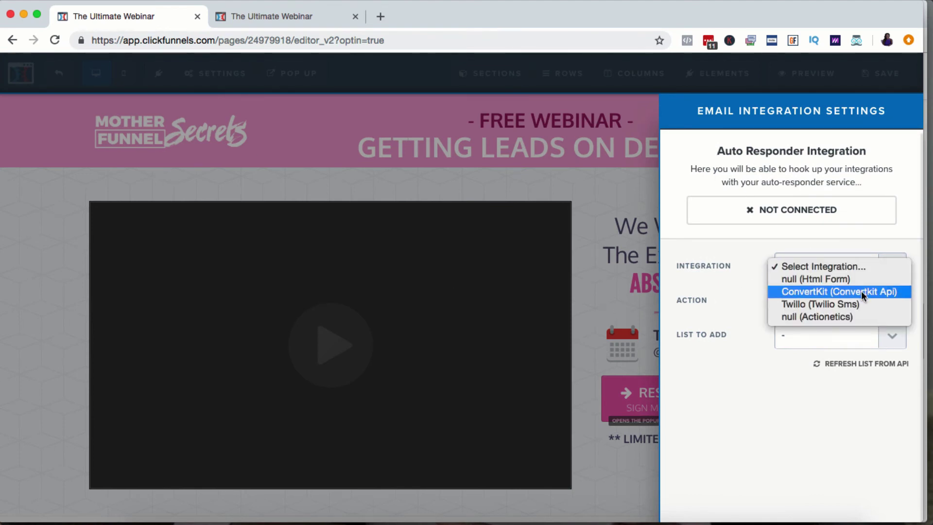
left_click(861, 316)
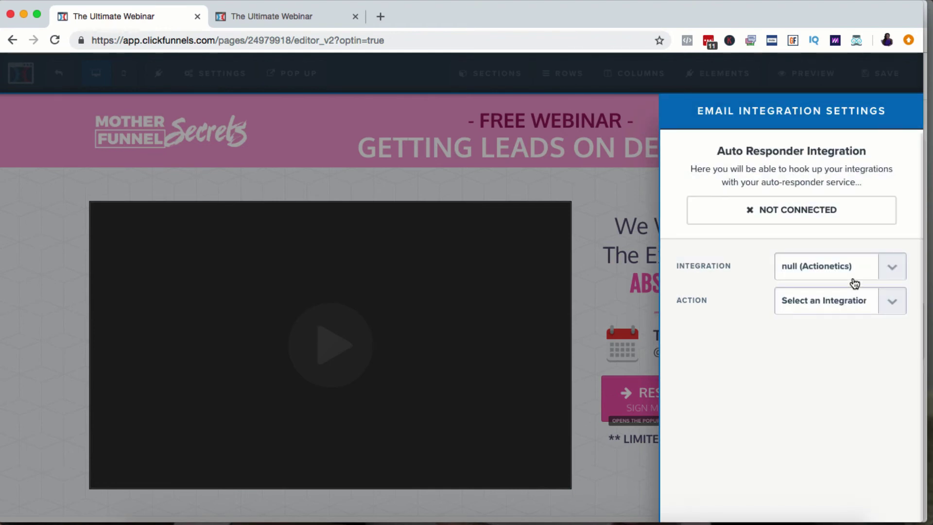
left_click(855, 303)
left_click(858, 312)
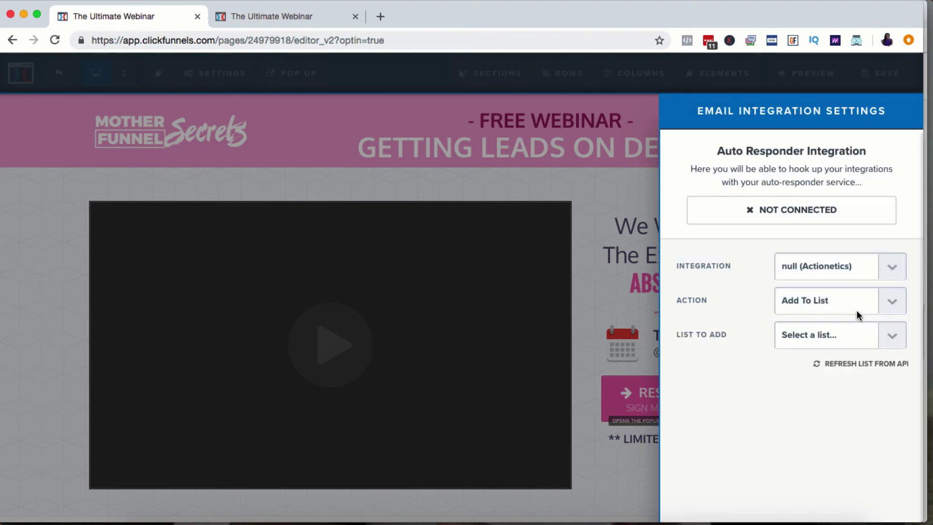
- Switch the integration to ConvertKit with the Subscribe to Form action, leave the list unselected and close the settings
left_click(854, 265)
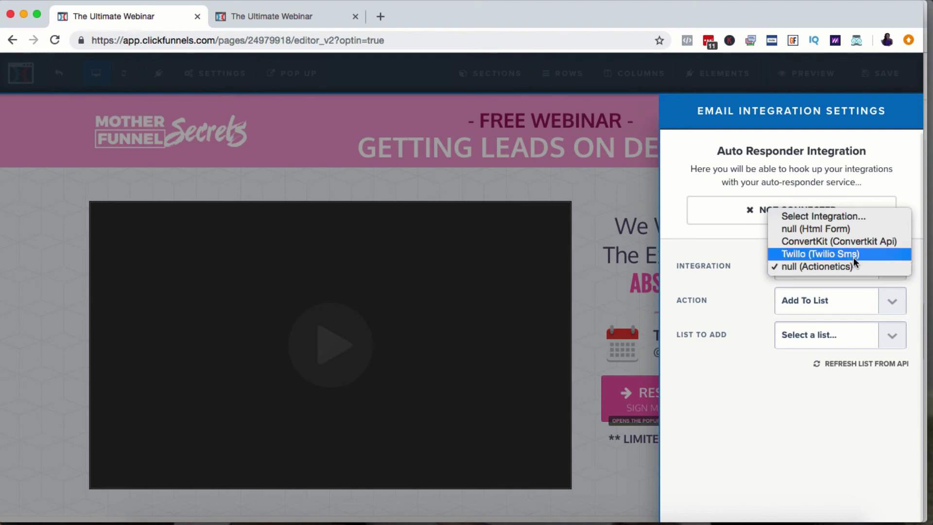
left_click(854, 243)
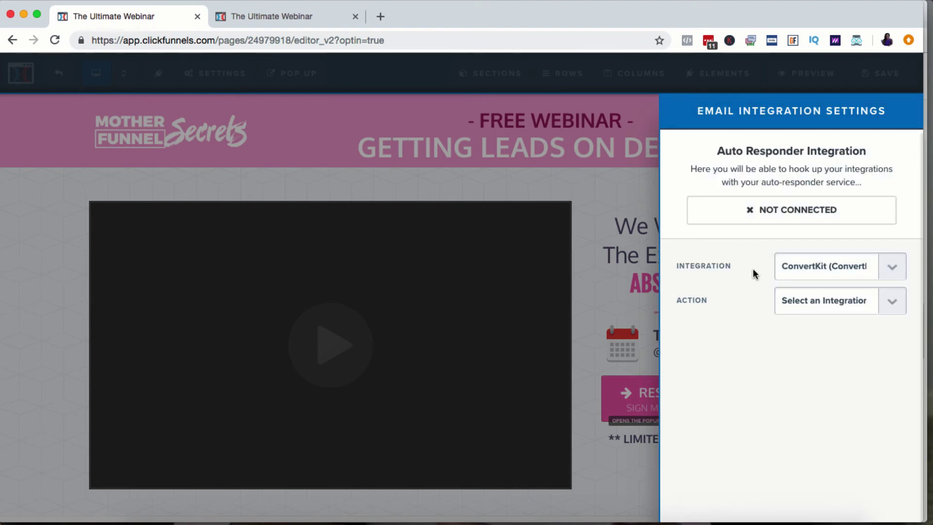
left_click(804, 311)
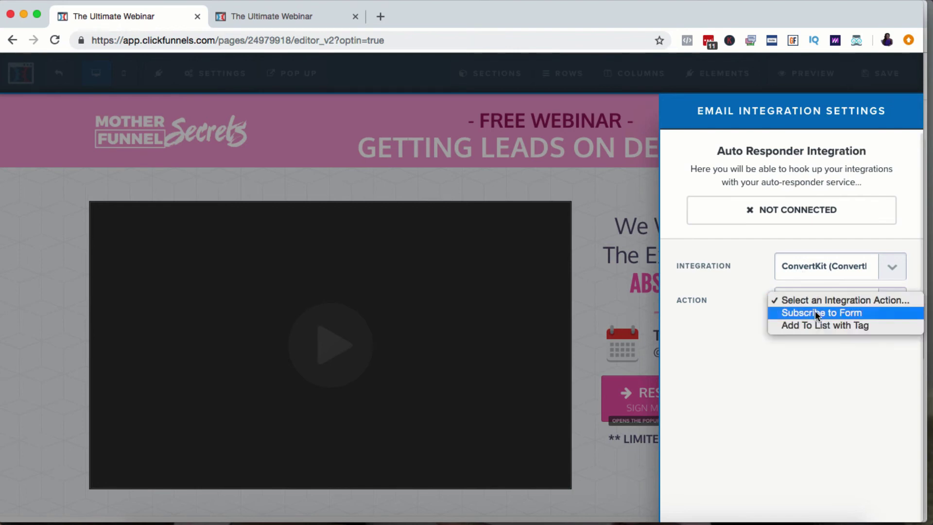
left_click(818, 316)
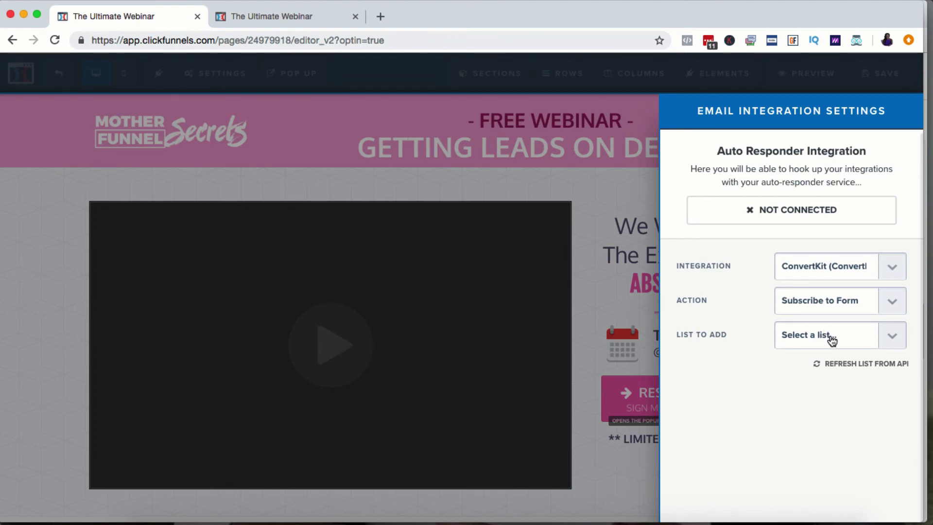
left_click(517, 146)
- Return to the funnel's step overview and open the Webinar Confirmation page in the editor
left_click(214, 73)
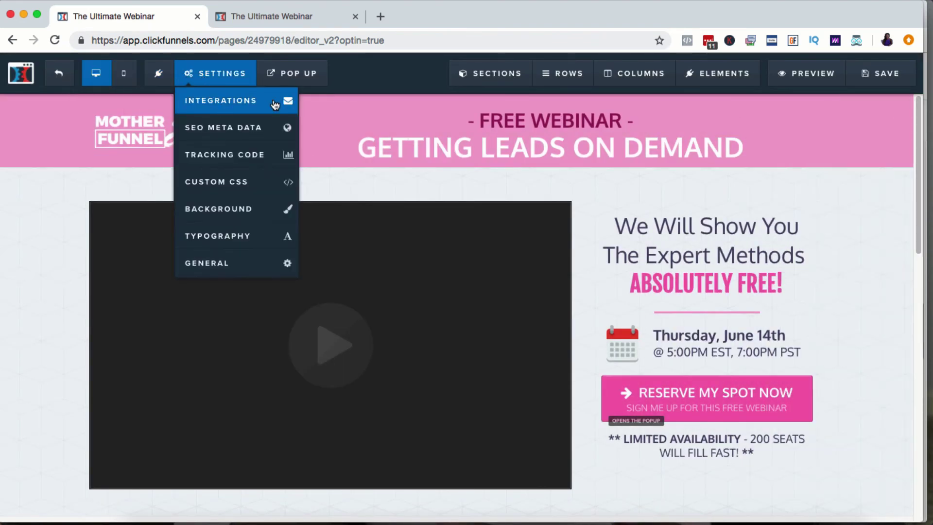
left_click(270, 108)
left_click(214, 73)
left_click(221, 100)
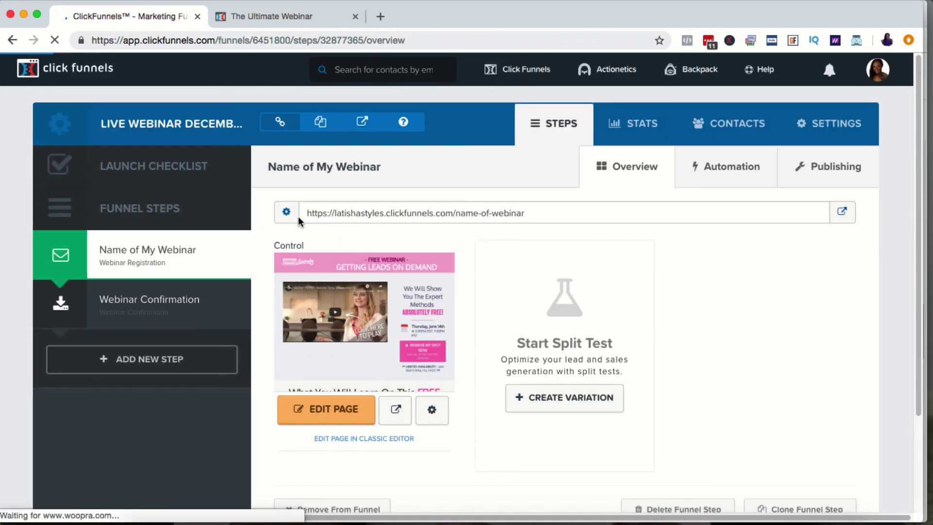
left_click(153, 302)
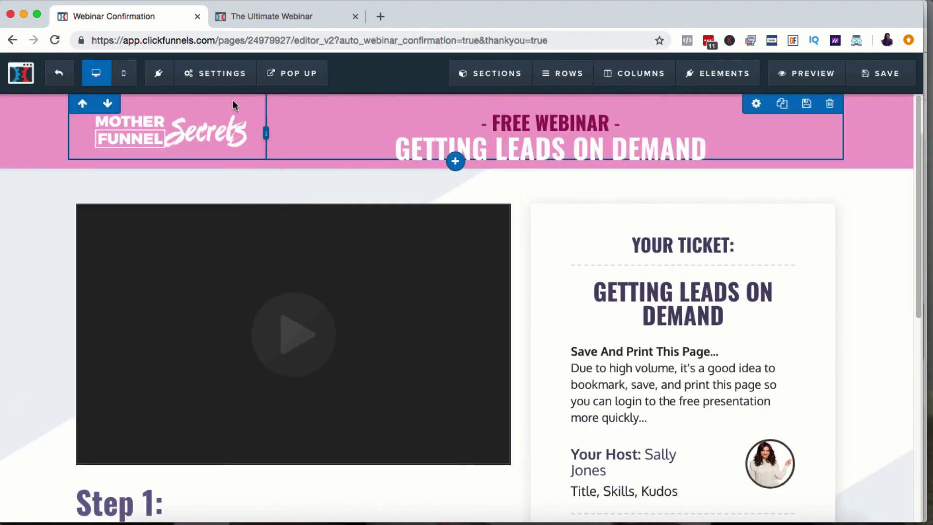
- Open the confirmation page's SEO meta data, highlight the author's name and close the settings
left_click(227, 73)
left_click(247, 127)
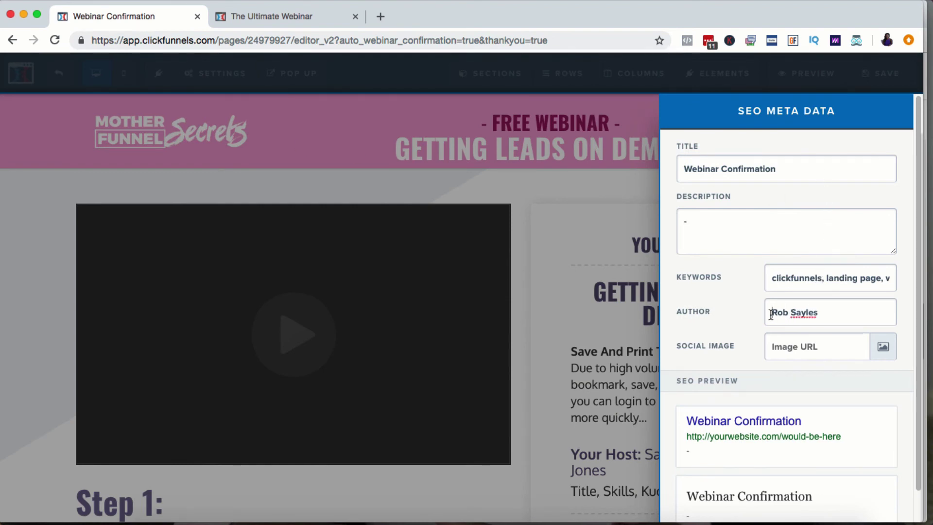
left_click_drag(771, 313, 833, 309)
left_click(606, 197)
- Inspect the host block in the ticket box: view its image settings and select the host's first name
scroll(605, 195, "down", 2)
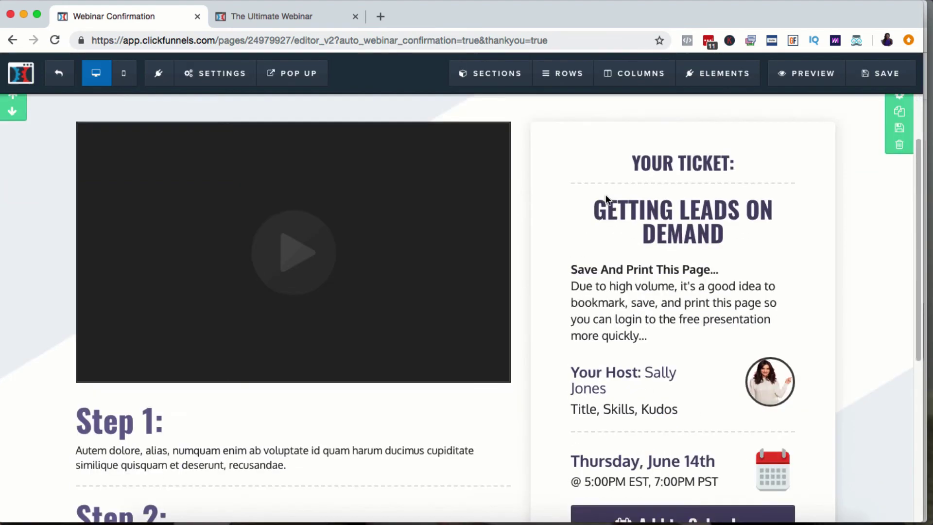
scroll(605, 194, "down", 3)
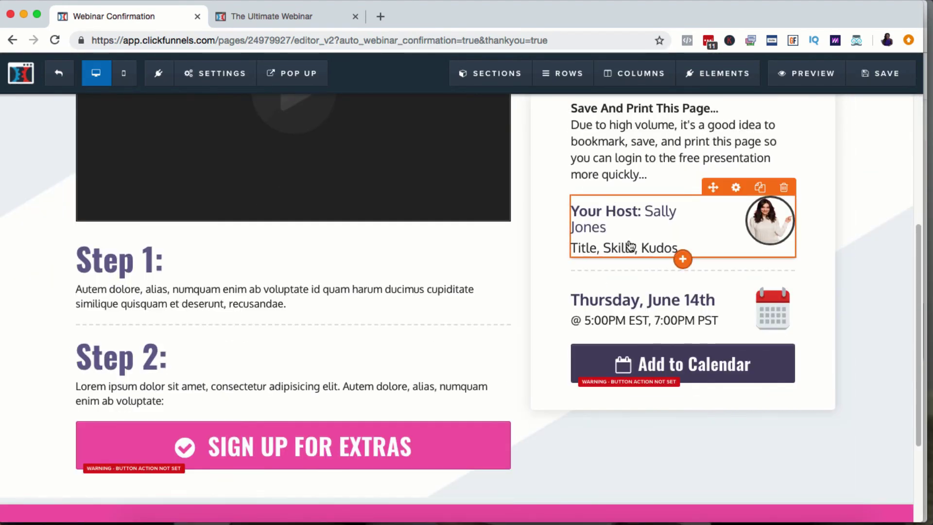
left_click(749, 216)
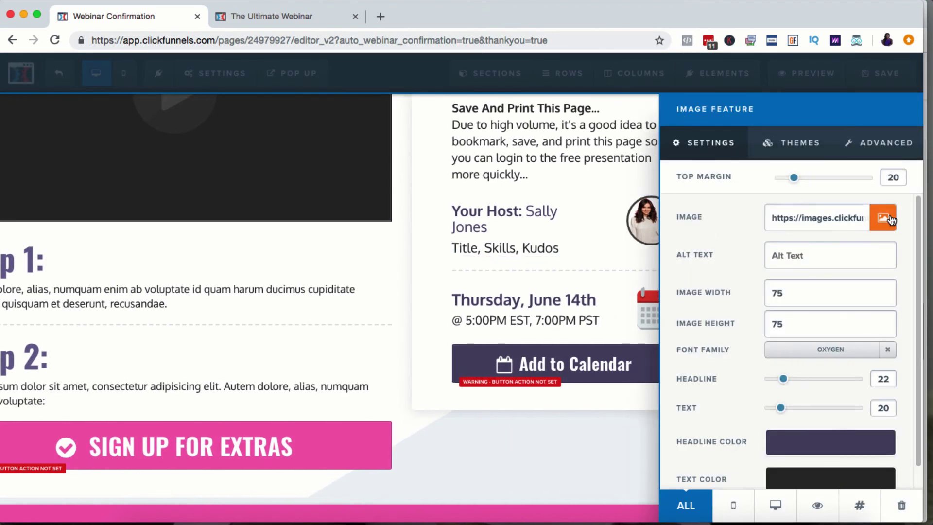
left_click(516, 234)
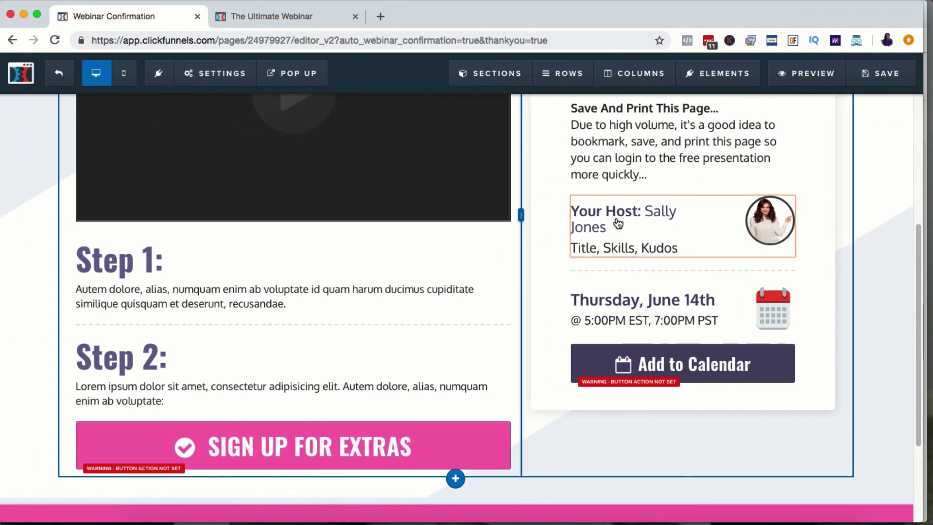
left_click(652, 212)
double_click(656, 211)
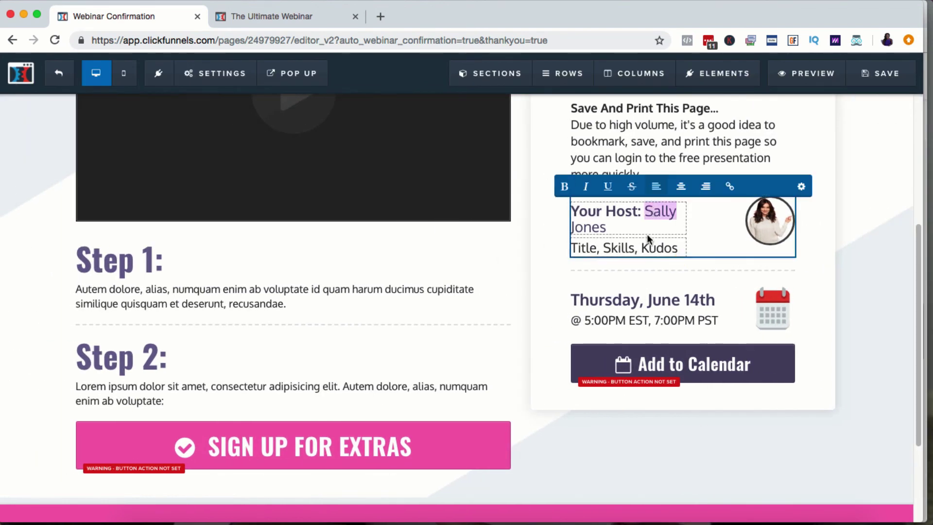
left_click(539, 288)
- Review the confirmation page's Step 1 and Step 2 blocks, the sign-up button and the editable footer text
scroll(627, 344, "down", 3)
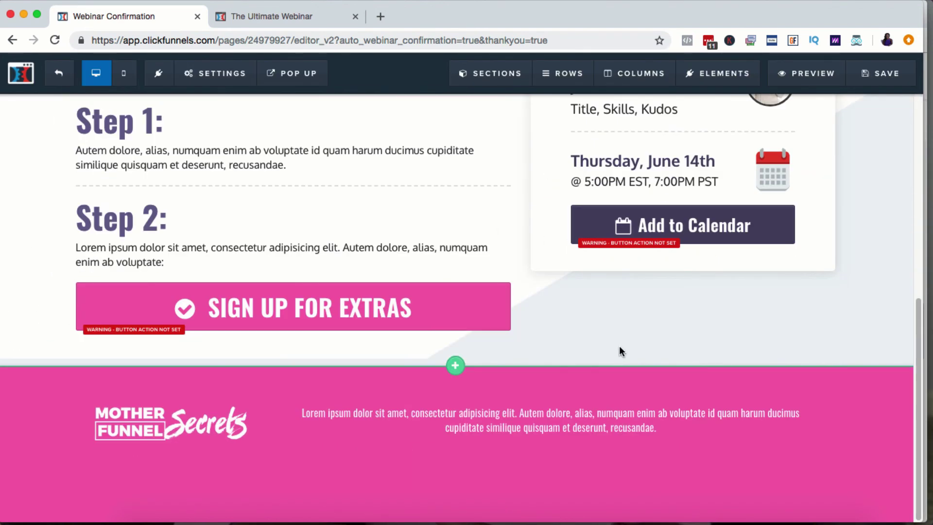
left_click(403, 421)
key("alt+shift+Right")
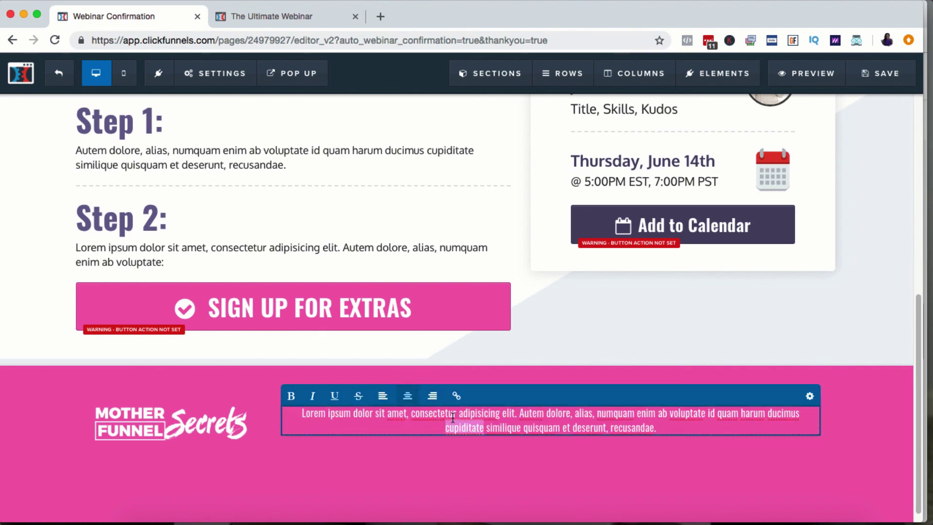
left_click(452, 418)
scroll(423, 343, "up", 2)
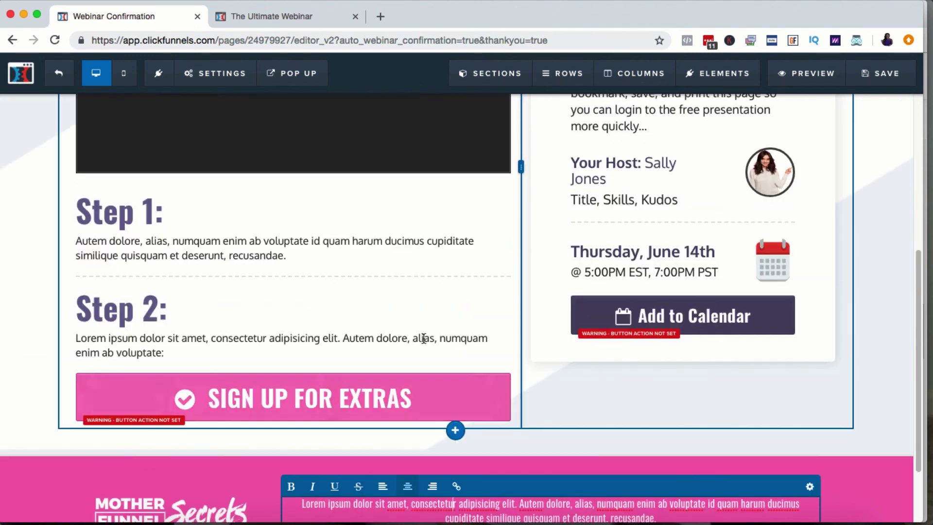
scroll(423, 340, "up", 5)
scroll(424, 342, "down", 5)
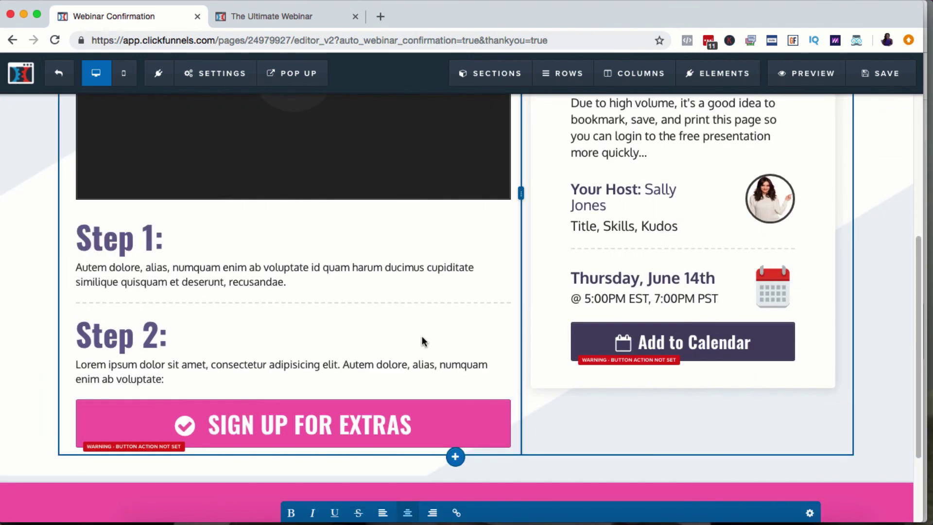
scroll(425, 346, "down", 1)
left_click(431, 367)
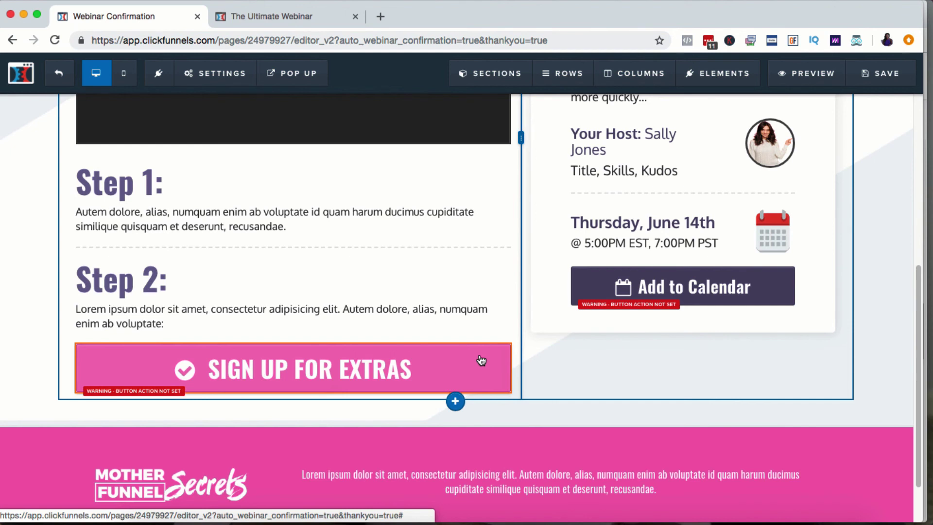
- Hide the "SIGN UP FOR EXTRAS" button, the "Step 2:" headline and the paragraph beneath it
mouse_move(451, 317)
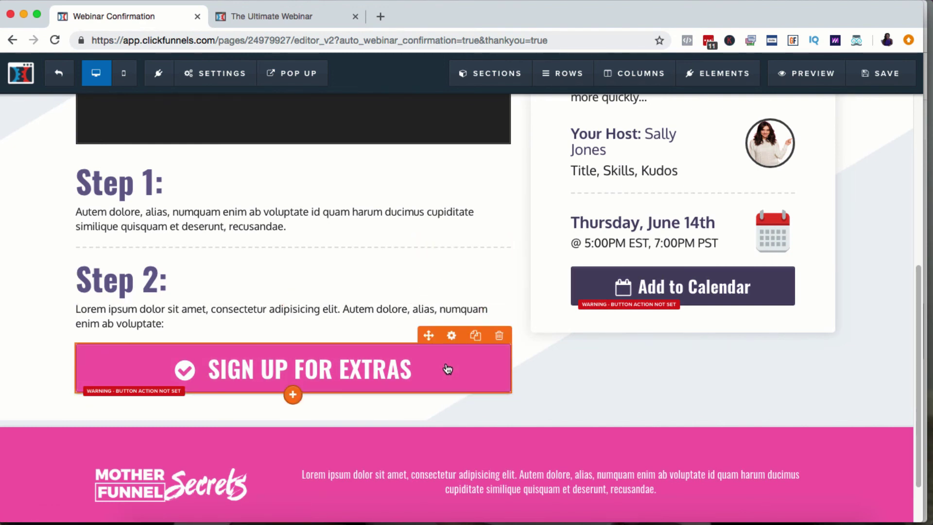
left_click(451, 336)
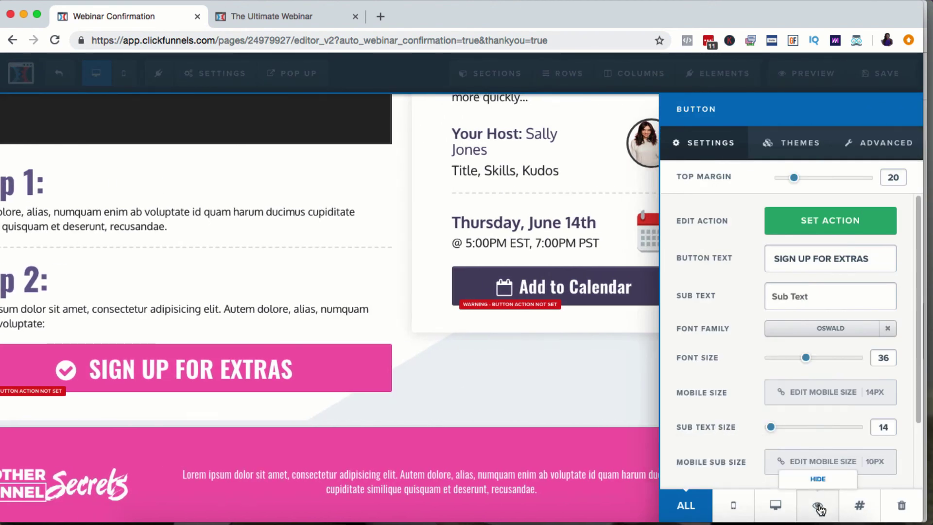
left_click(819, 508)
scroll(520, 345, "up", 3)
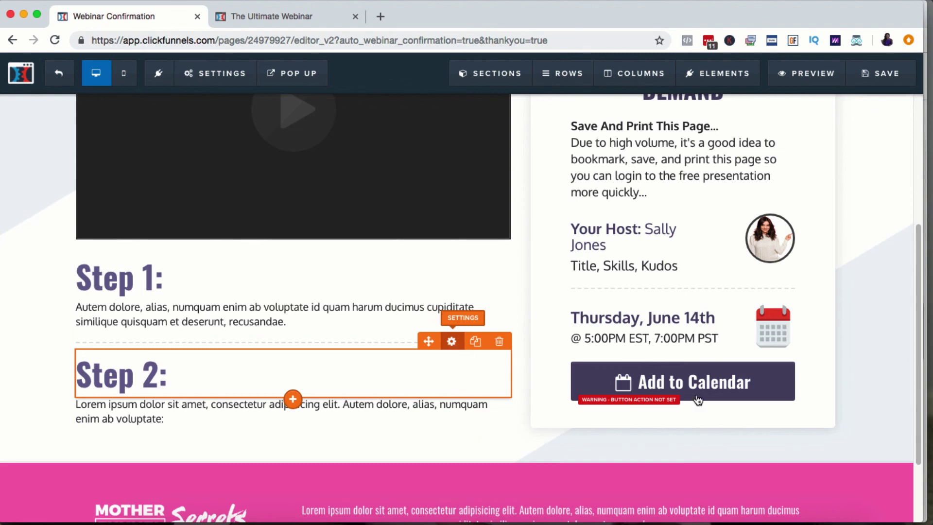
left_click(451, 341)
left_click(777, 496)
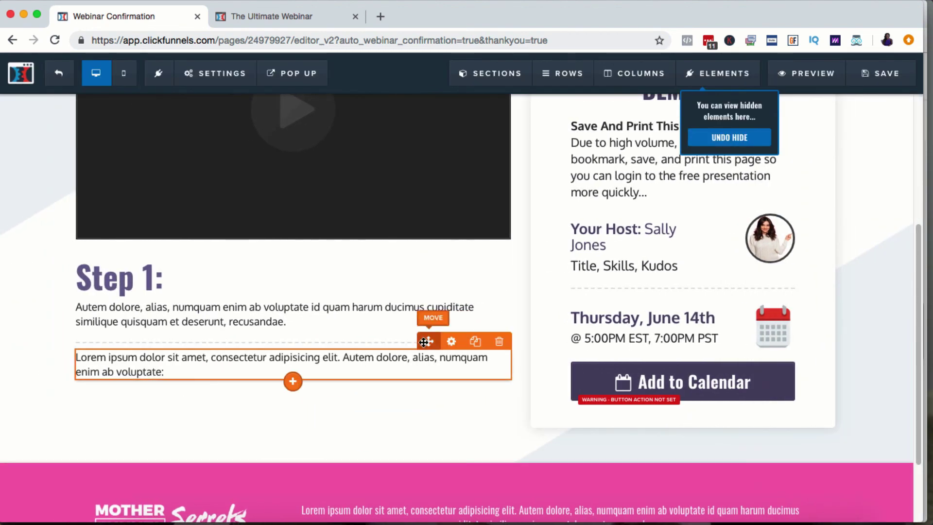
left_click(451, 341)
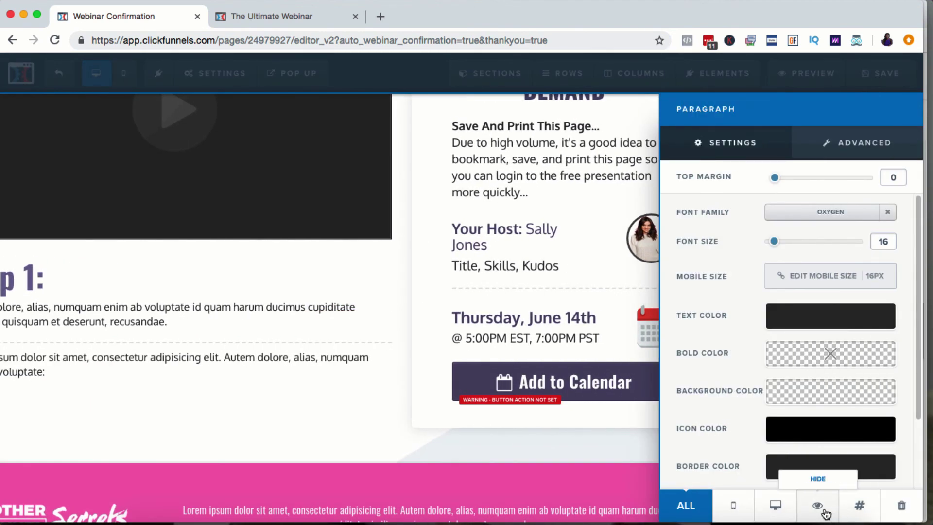
left_click(826, 510)
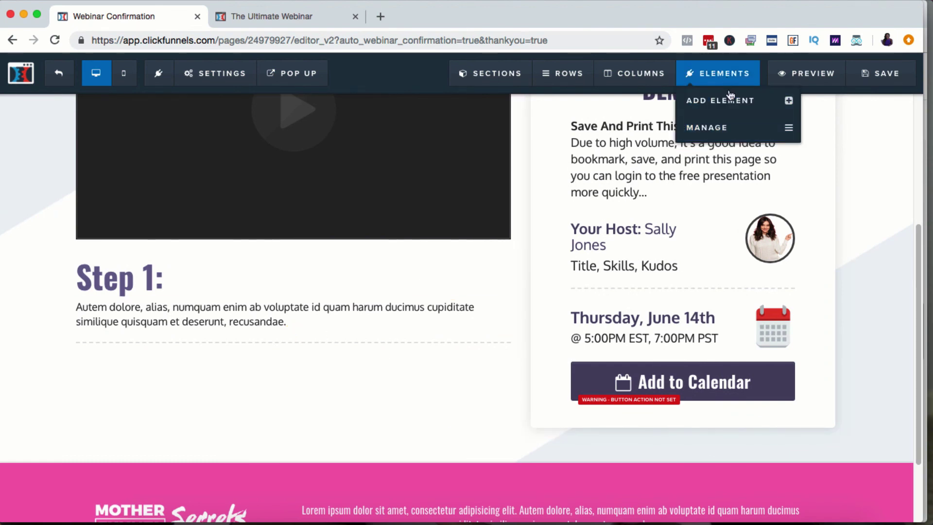
- Unhide the Step 2 headline, its paragraph and the sign-up button from the page's element list, and close it
left_click(731, 126)
scroll(786, 252, "down", 5)
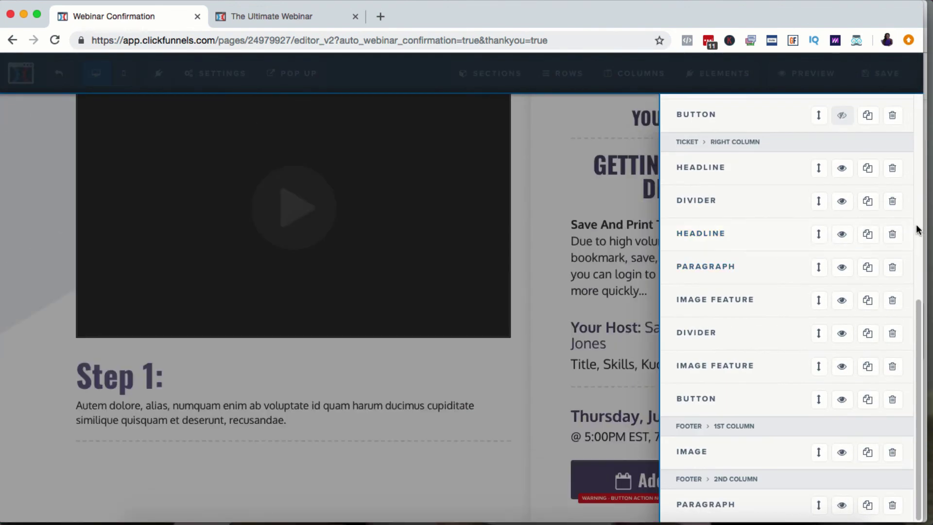
scroll(843, 237, "up", 5)
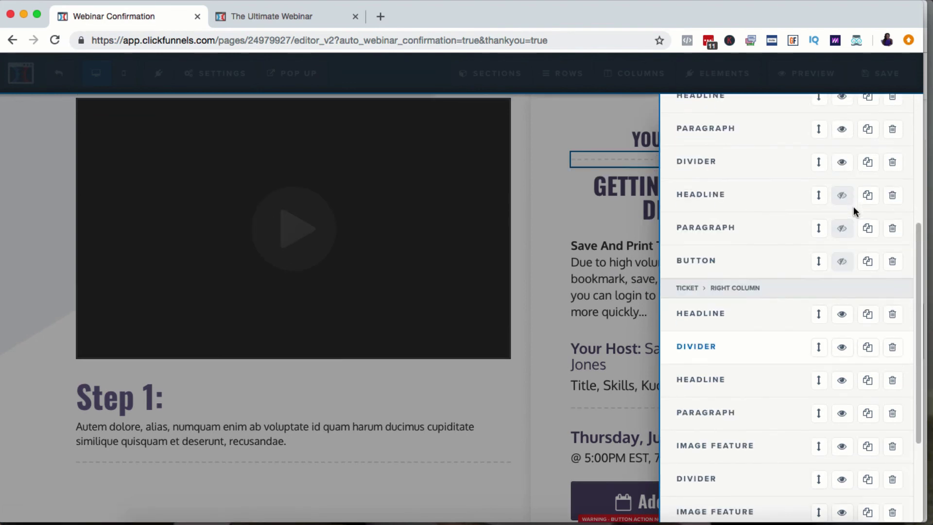
left_click(840, 249)
left_click(841, 249)
left_click(842, 280)
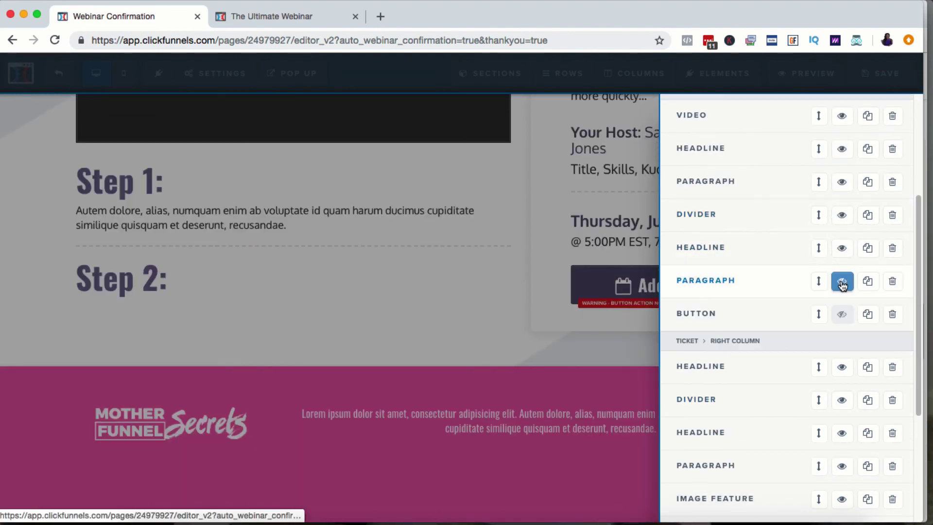
left_click(842, 314)
left_click(583, 339)
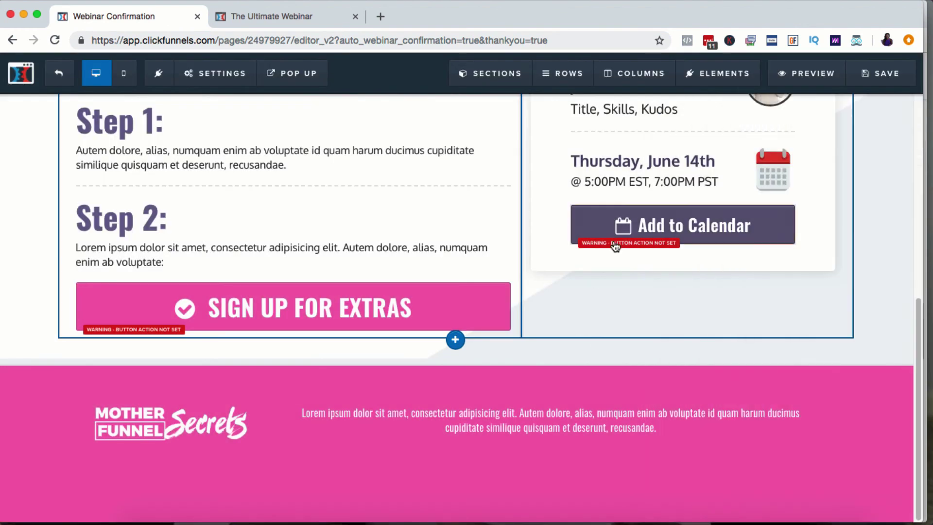
- Leave the confirmation page's editor and return to the funnel's step overview
scroll(614, 249, "up", 8)
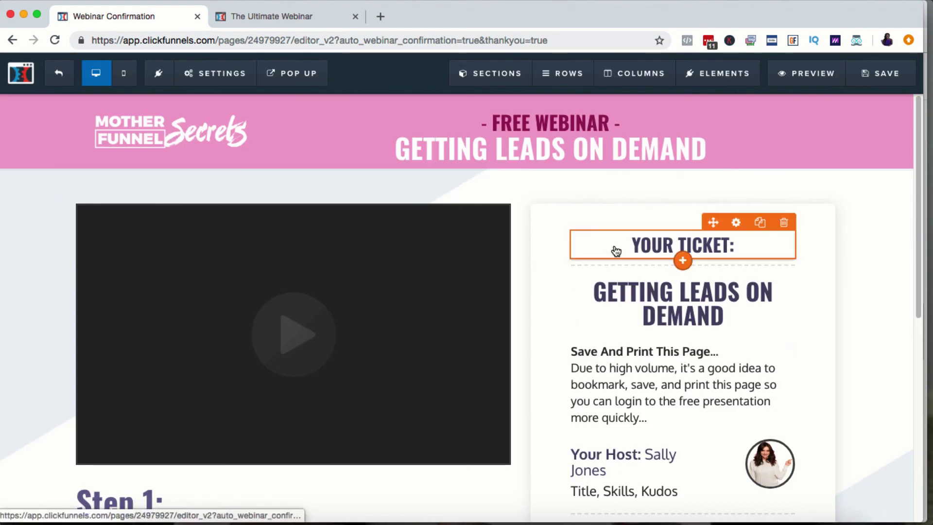
left_click(60, 73)
key("Return")
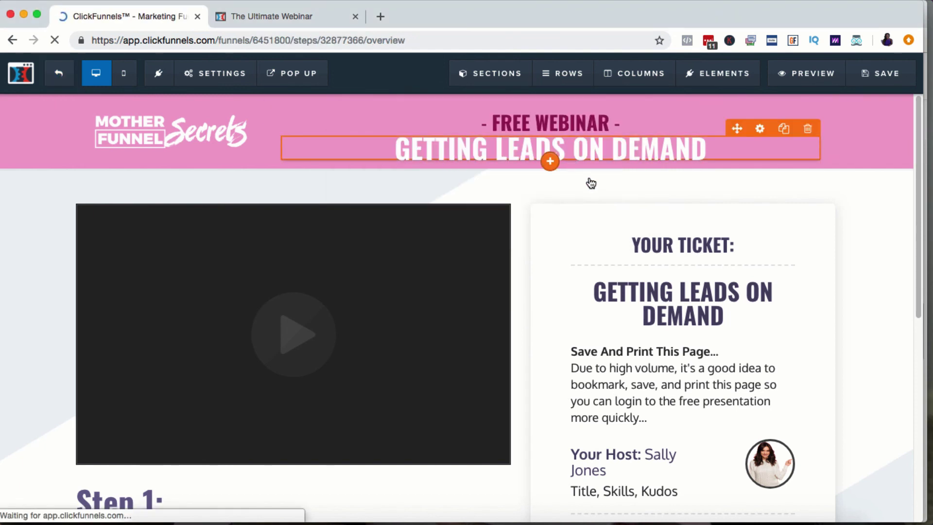